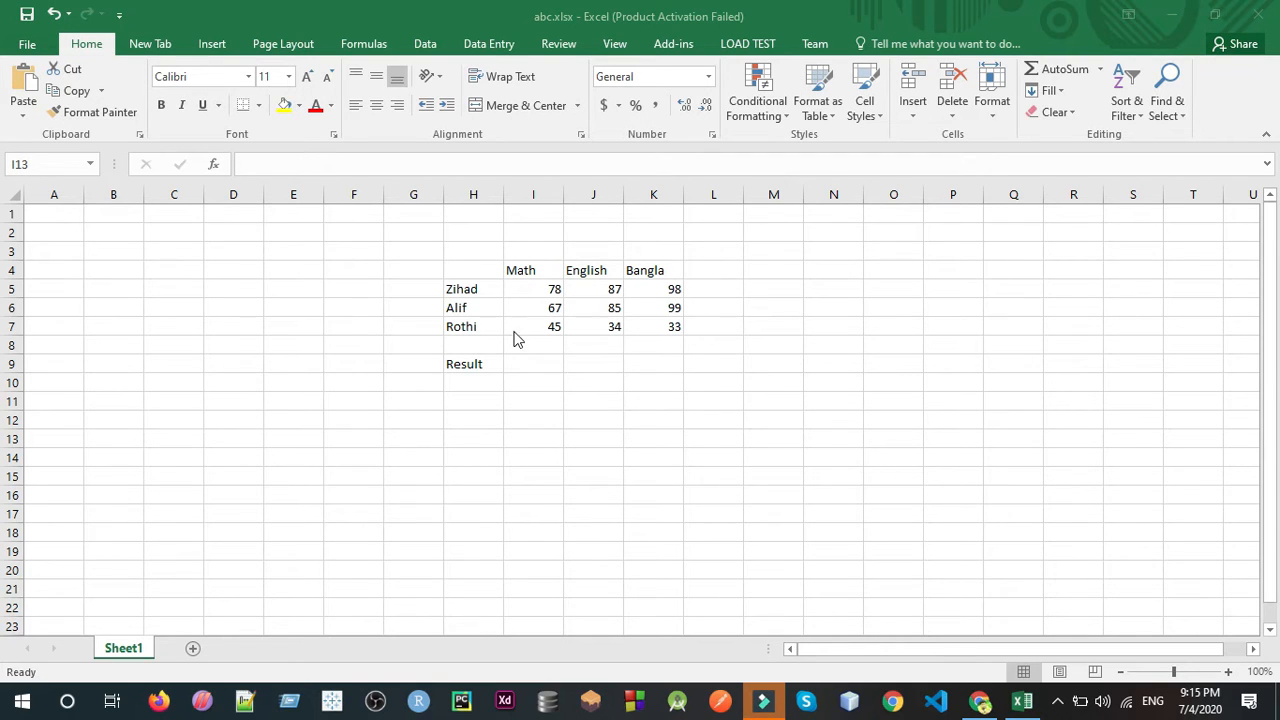
# Total the Math marks in the Result row by entering =Sum(I5:I7) in cell I9.
pyautogui.click(490, 284)
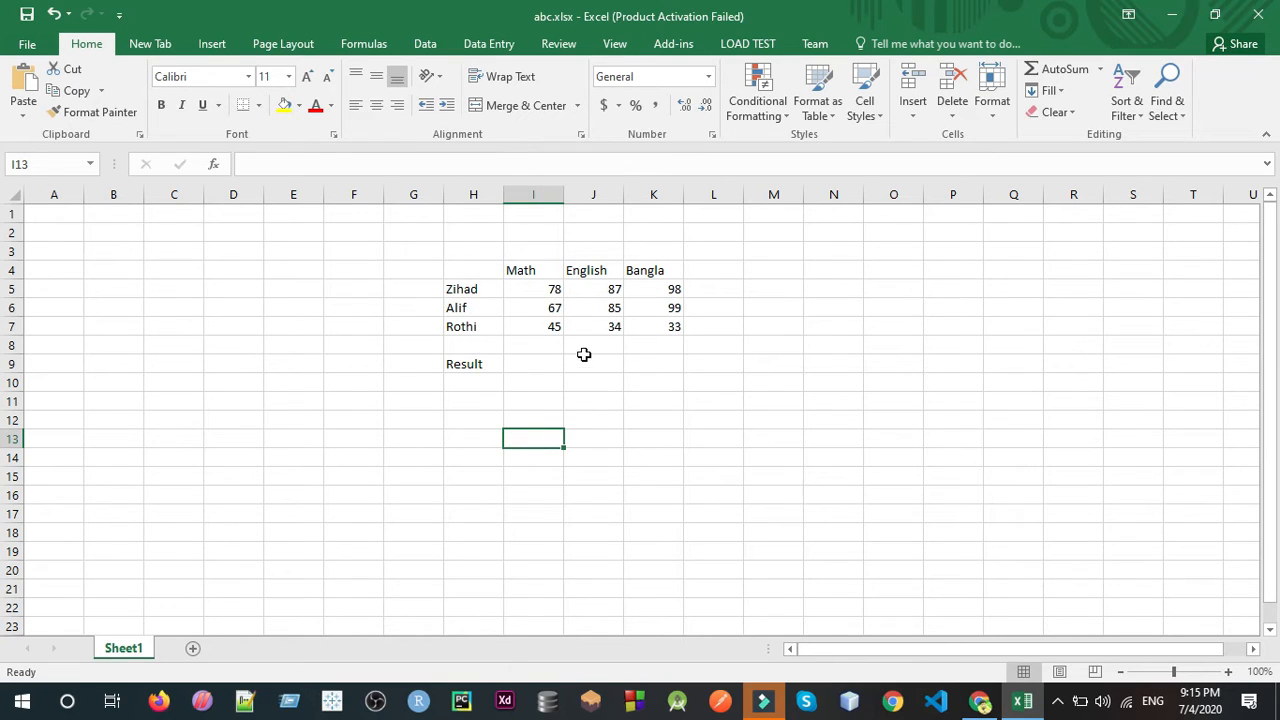
pyautogui.click(527, 368)
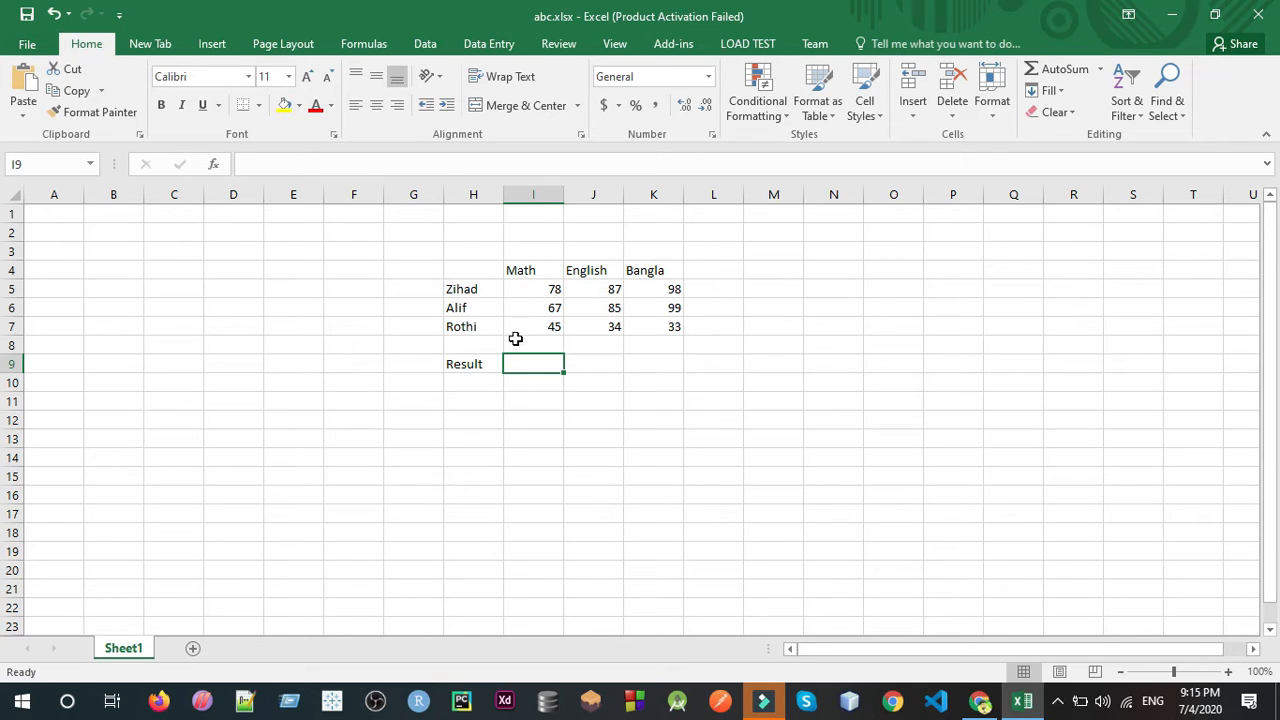
pyautogui.click(444, 171)
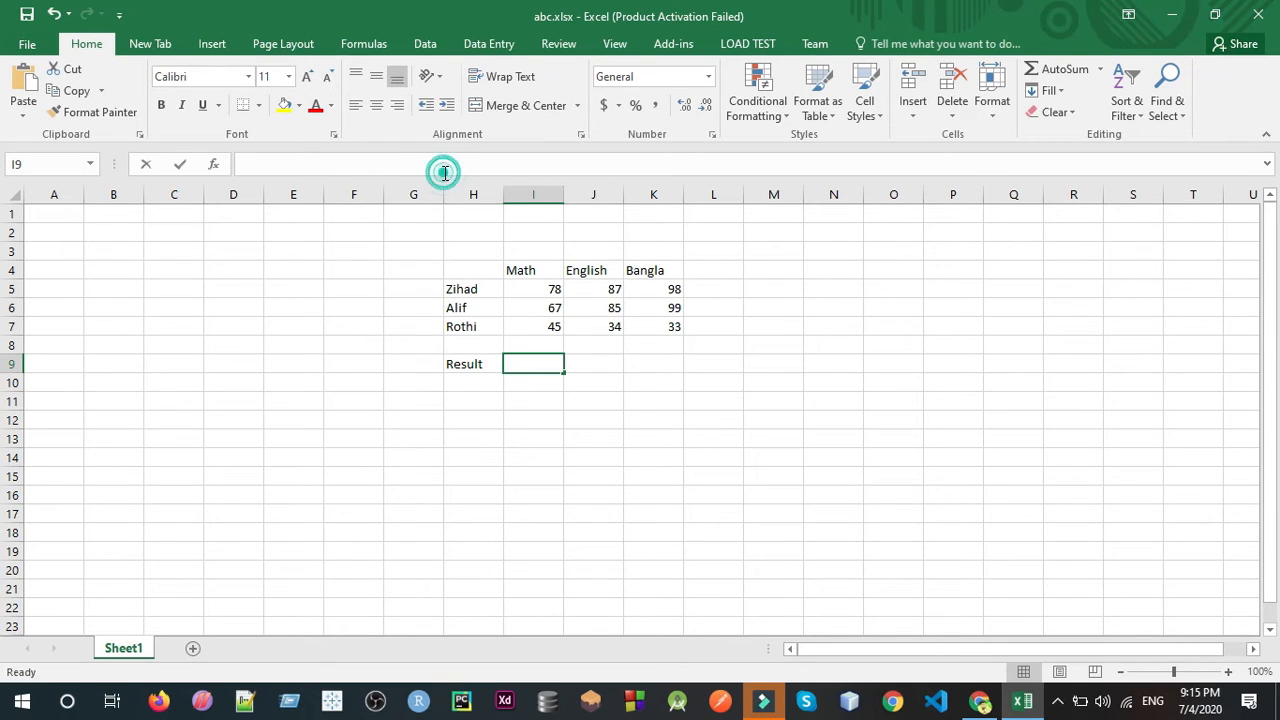
pyautogui.doubleClick(546, 362)
pyautogui.write('=Sum')
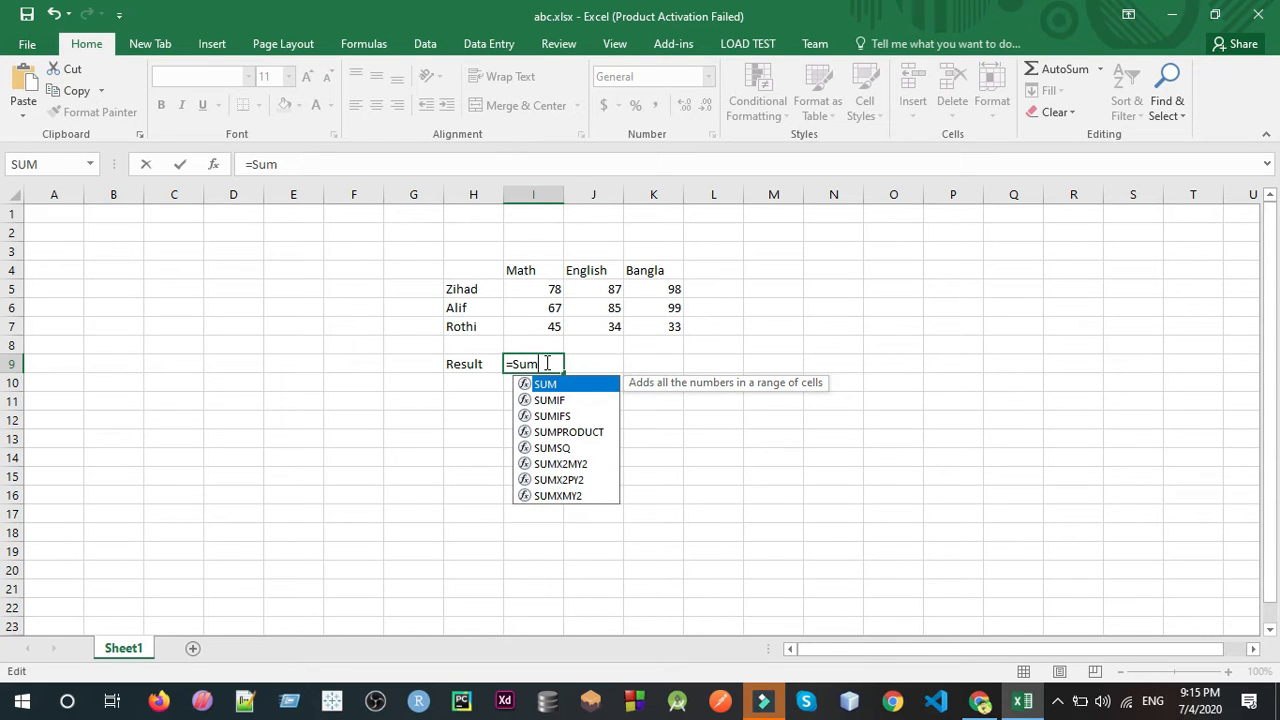
pyautogui.write('(')
pyautogui.click(531, 326)
pyautogui.moveTo(531, 326); pyautogui.dragTo(521, 292)
pyautogui.write(')')
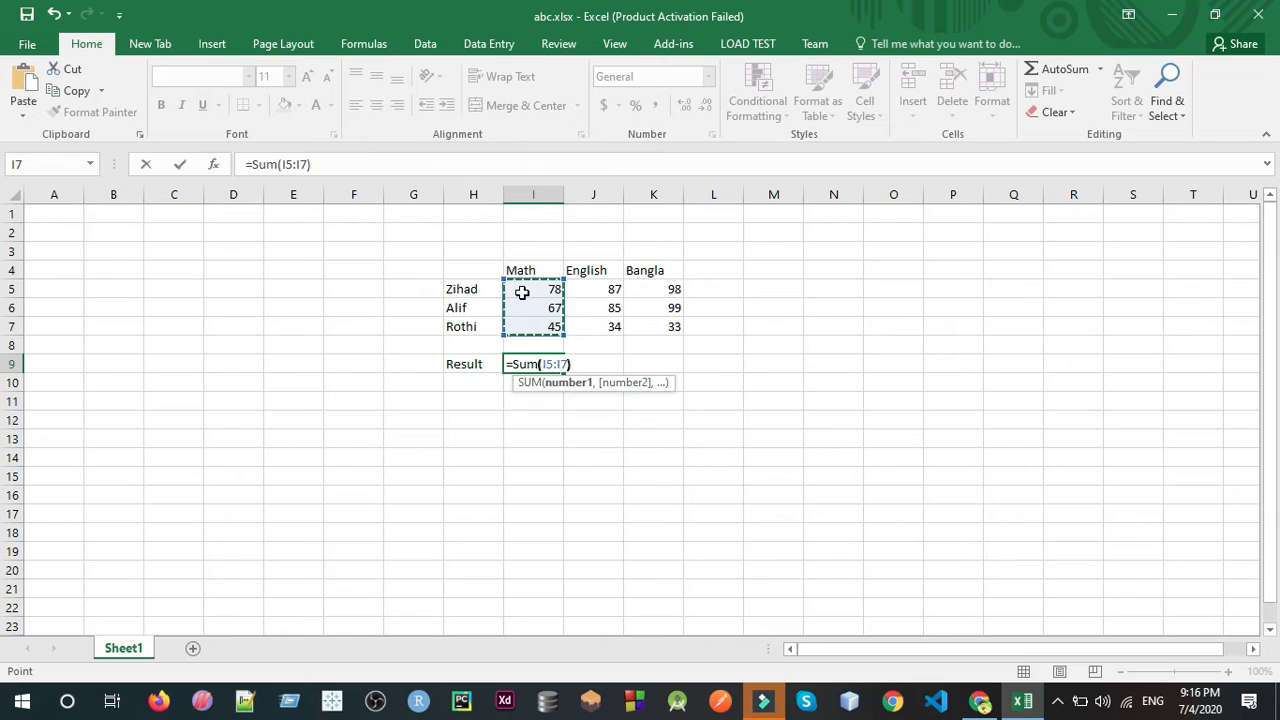
pyautogui.press('Return')
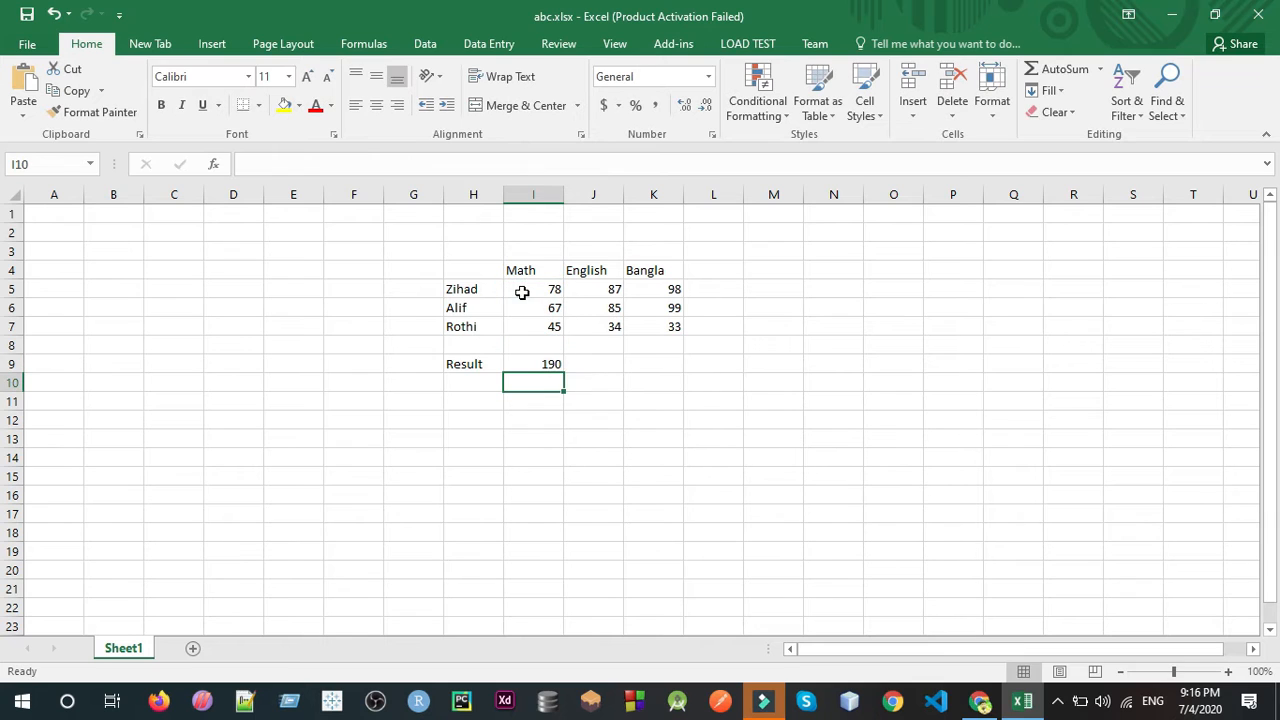
# Fill the Math total formula across to the English and Bangla columns, J9 to K9.
pyautogui.click(551, 363)
pyautogui.moveTo(564, 373); pyautogui.dragTo(677, 373)
pyautogui.click(634, 420)
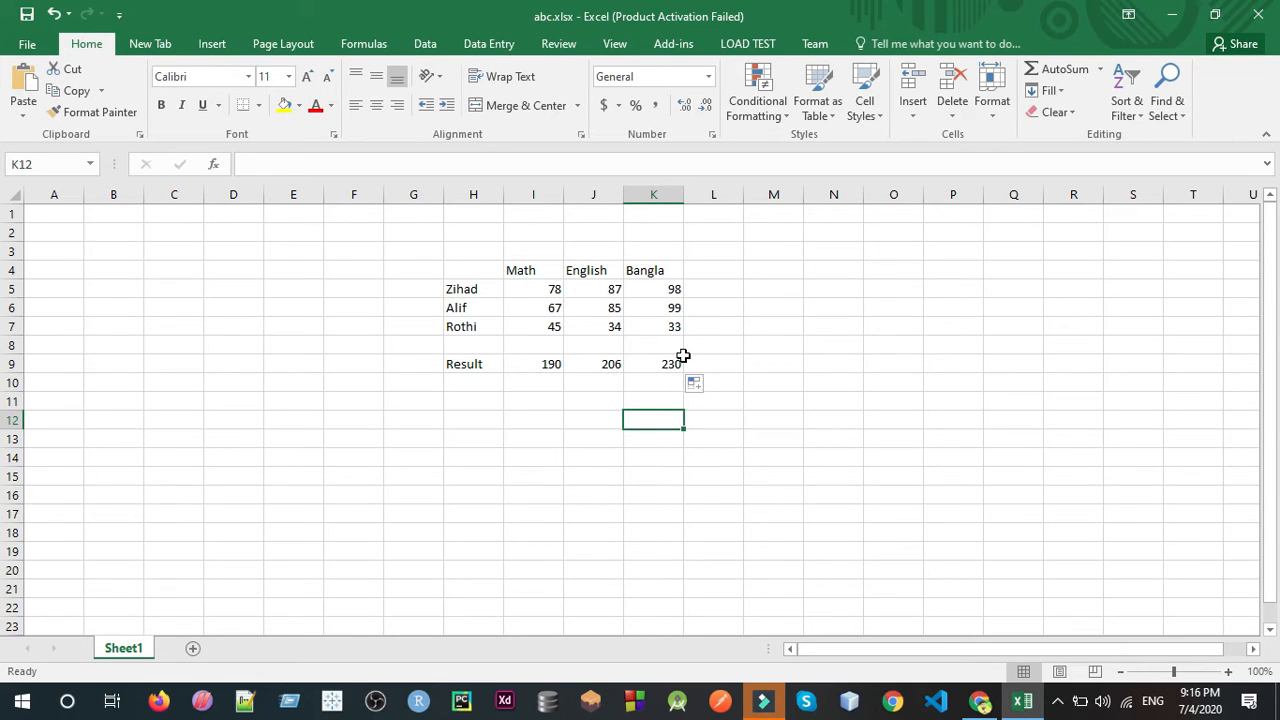
# Total the first student's marks with =Sum(I5:K5) in L5 and fill the formula down to L7.
pyautogui.click(712, 293)
pyautogui.click(712, 293)
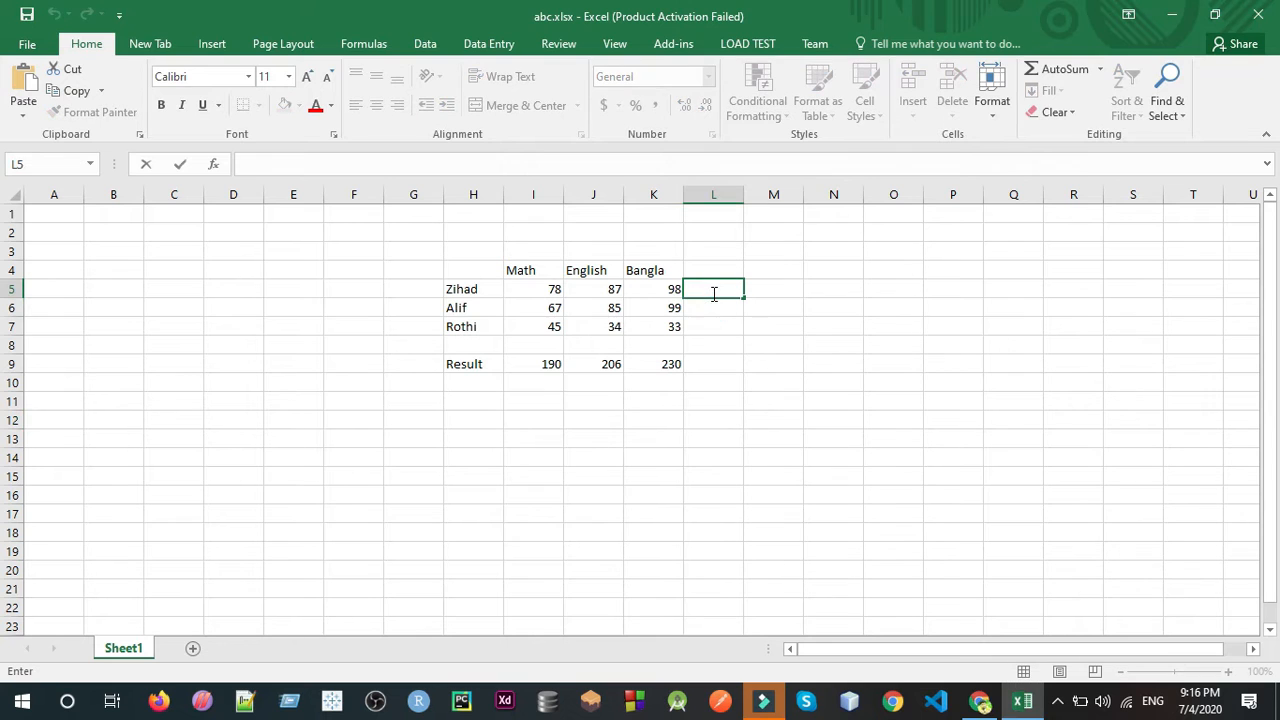
pyautogui.write('=Sum(')
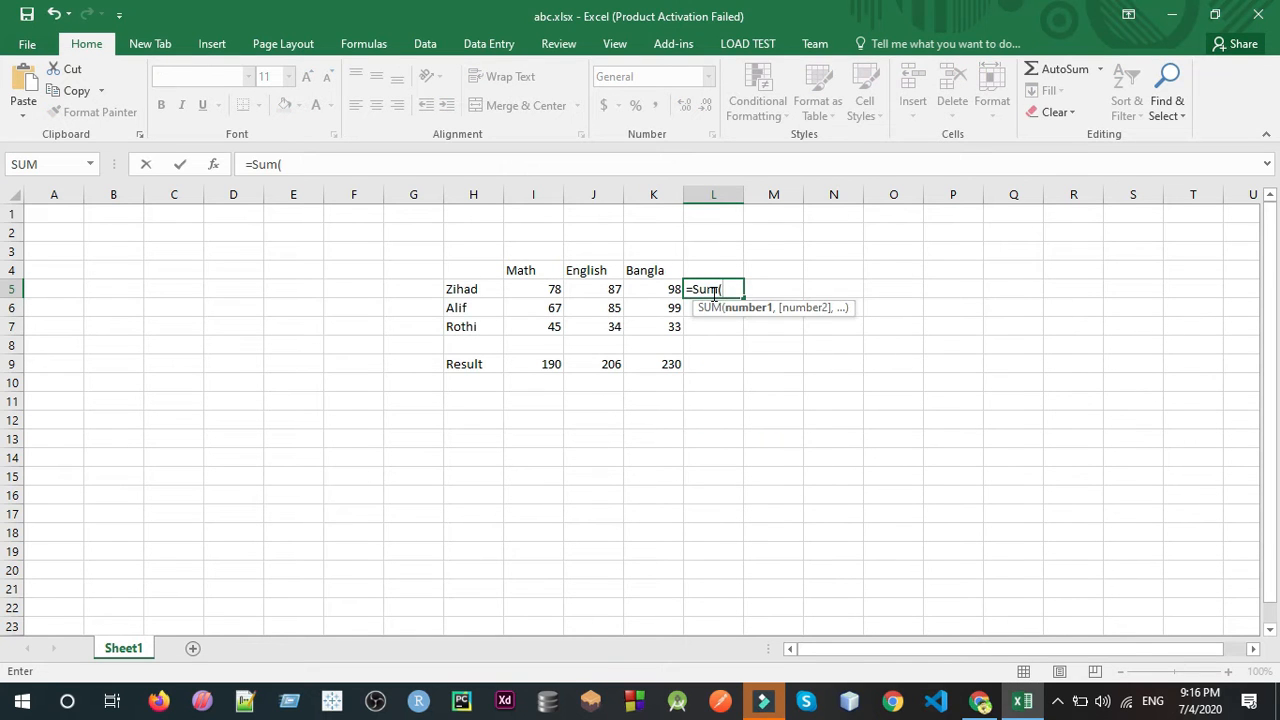
pyautogui.moveTo(655, 288); pyautogui.dragTo(556, 288)
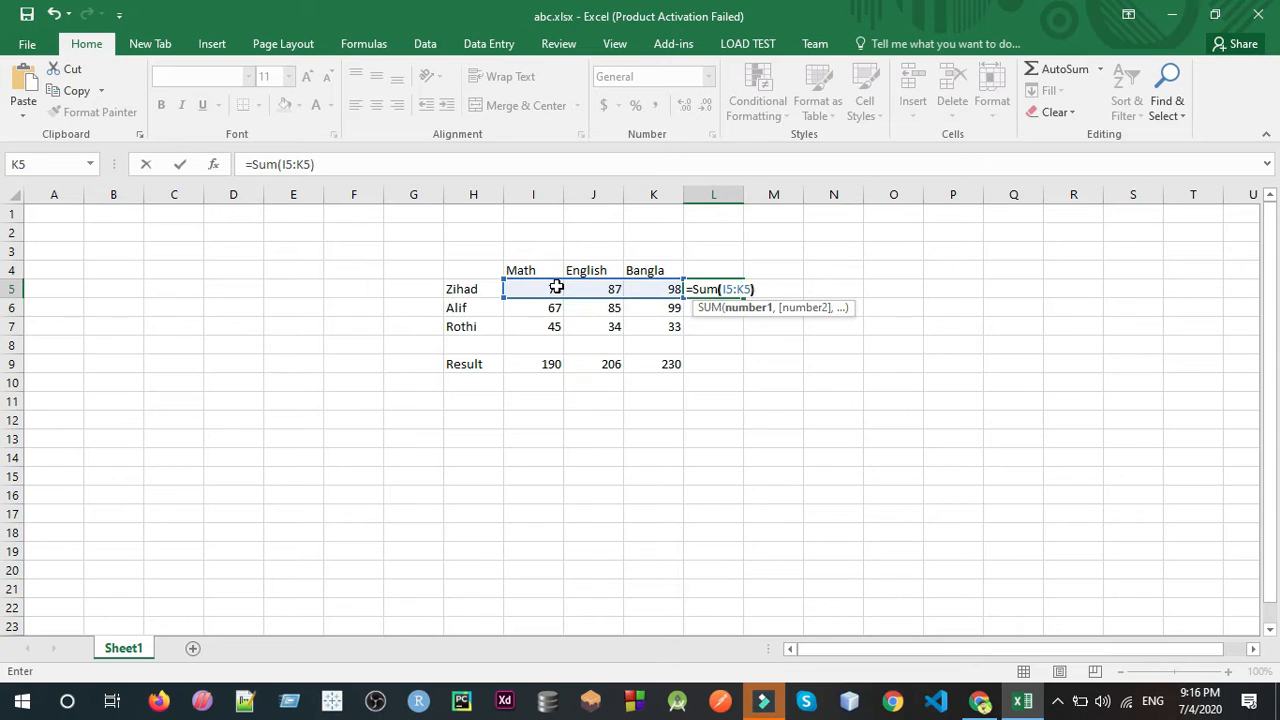
pyautogui.write(')')
pyautogui.press('Return')
pyautogui.click(730, 290)
pyautogui.moveTo(742, 297); pyautogui.dragTo(743, 333)
pyautogui.moveTo(680, 364); pyautogui.dragTo(555, 365)
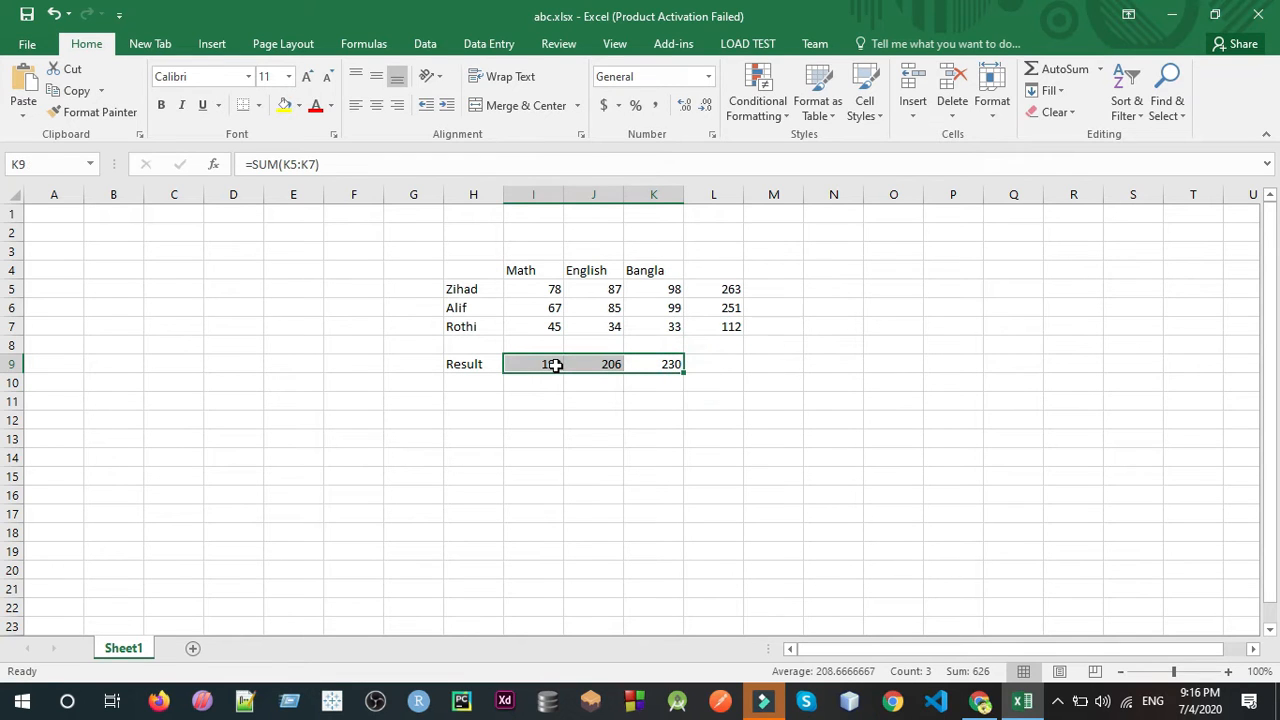
pyautogui.press('F2')
pyautogui.click(605, 367)
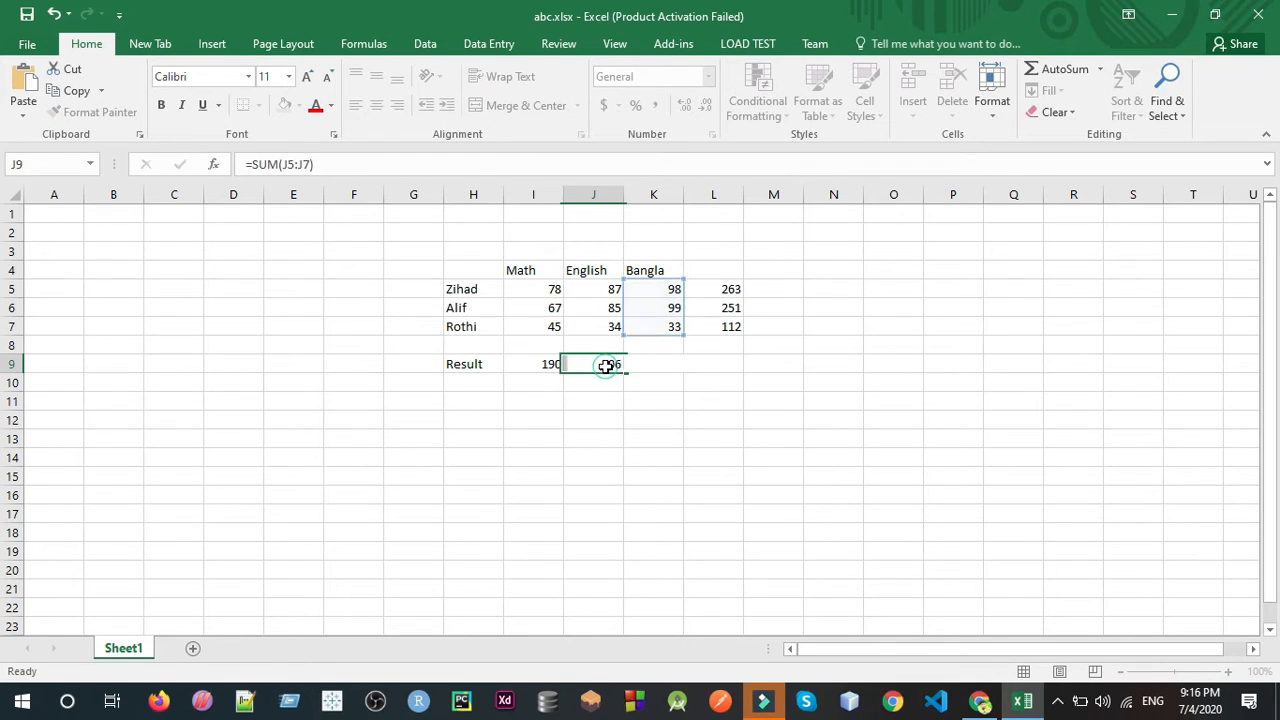
pyautogui.hotkey('ctrl', 'Return')
pyautogui.click(660, 421)
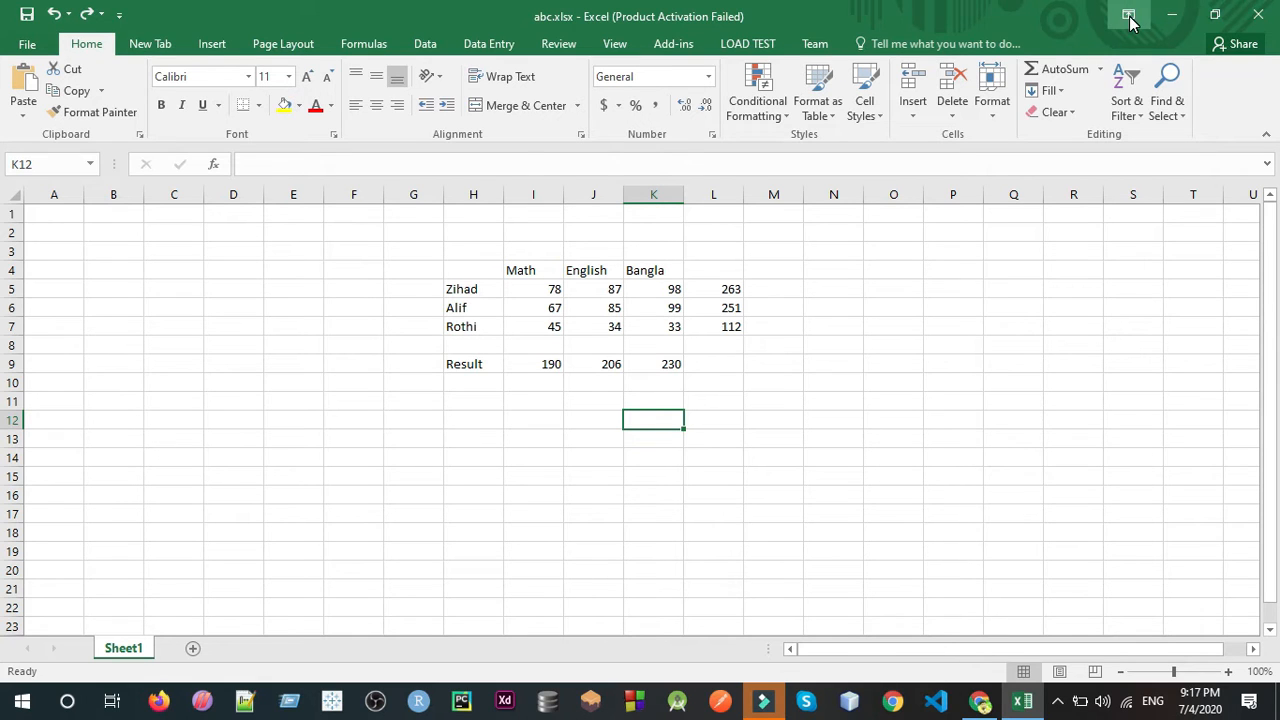
# Close the abc.xlsx workbook and delete its file from the desktop.
pyautogui.click(1256, 10)
pyautogui.click(630, 374)
pyautogui.doubleClick(604, 250)
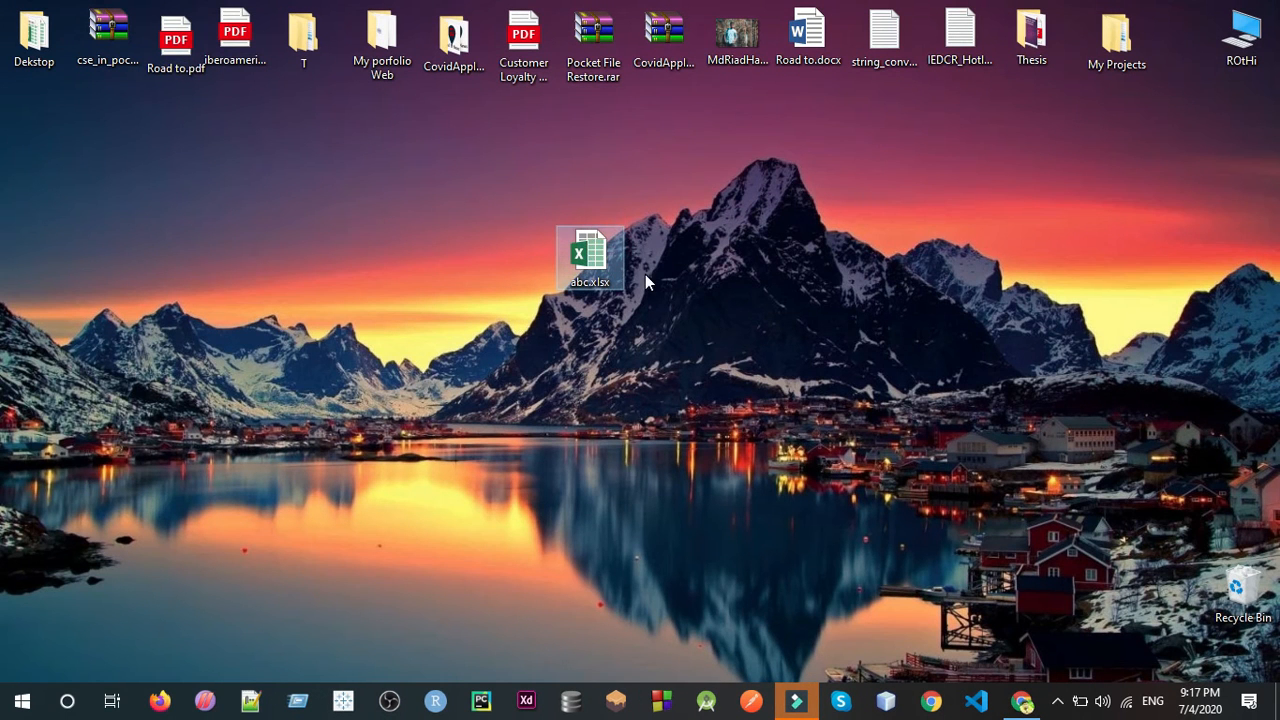
pyautogui.press('Delete')
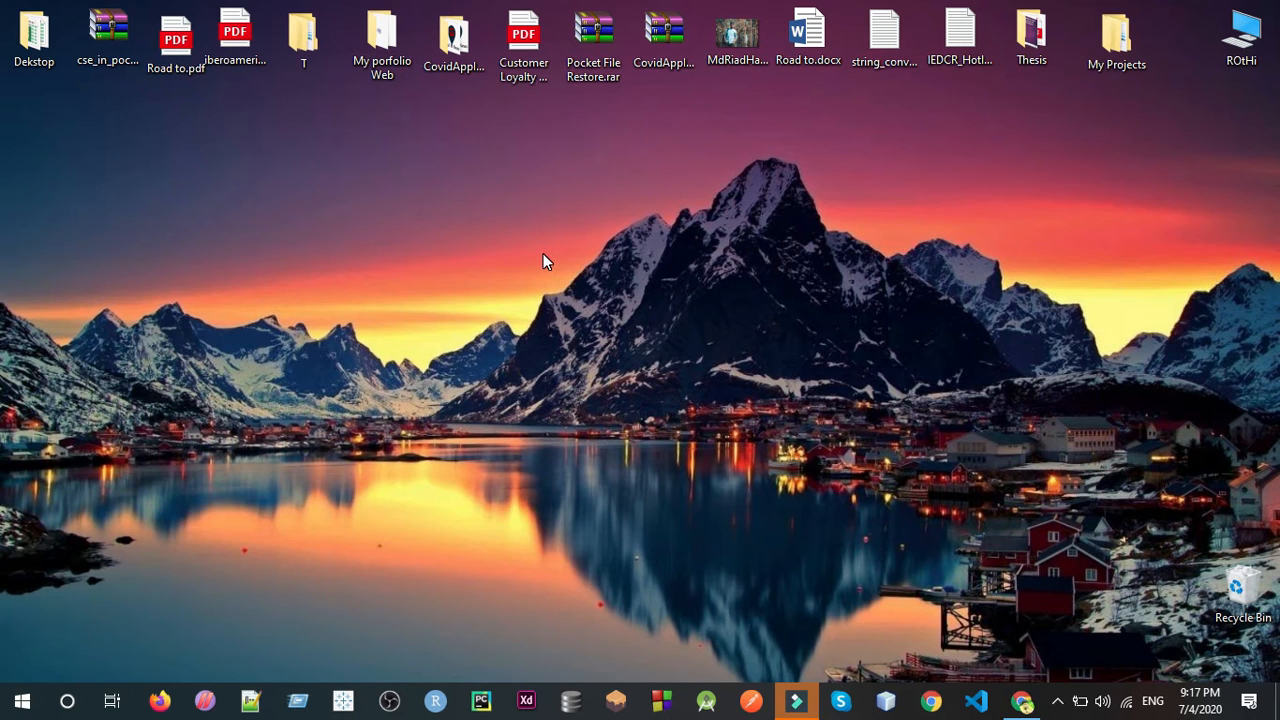
# Create a new Microsoft Excel worksheet on the desktop named jsc, open it and dismiss the activation wizard.
pyautogui.rightClick(482, 240)
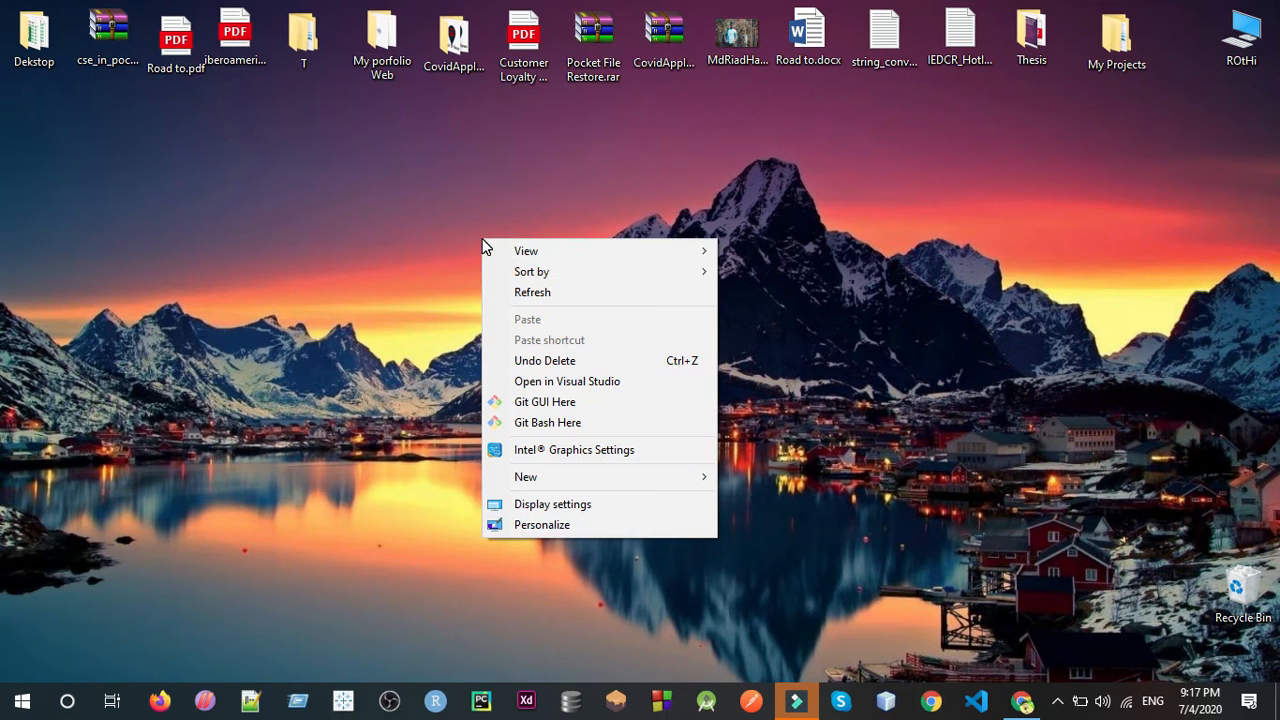
pyautogui.moveTo(673, 482)
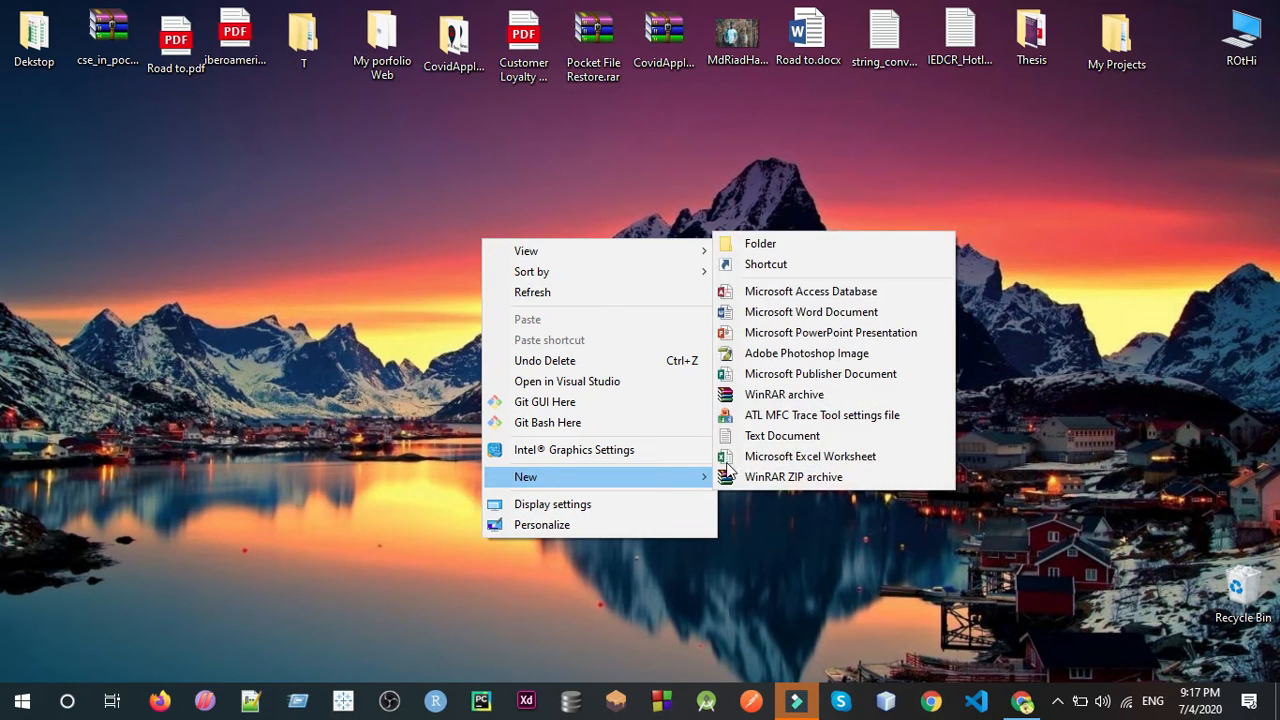
pyautogui.click(842, 456)
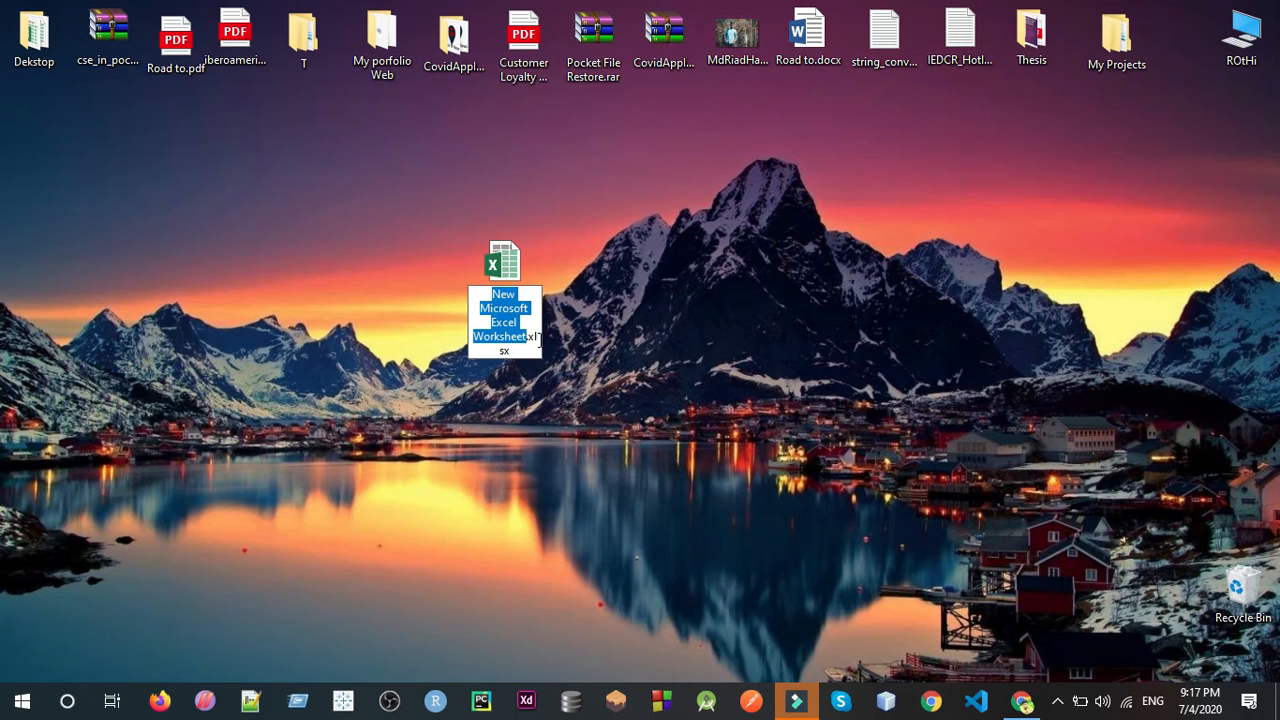
pyautogui.write('jsc')
pyautogui.press('Return')
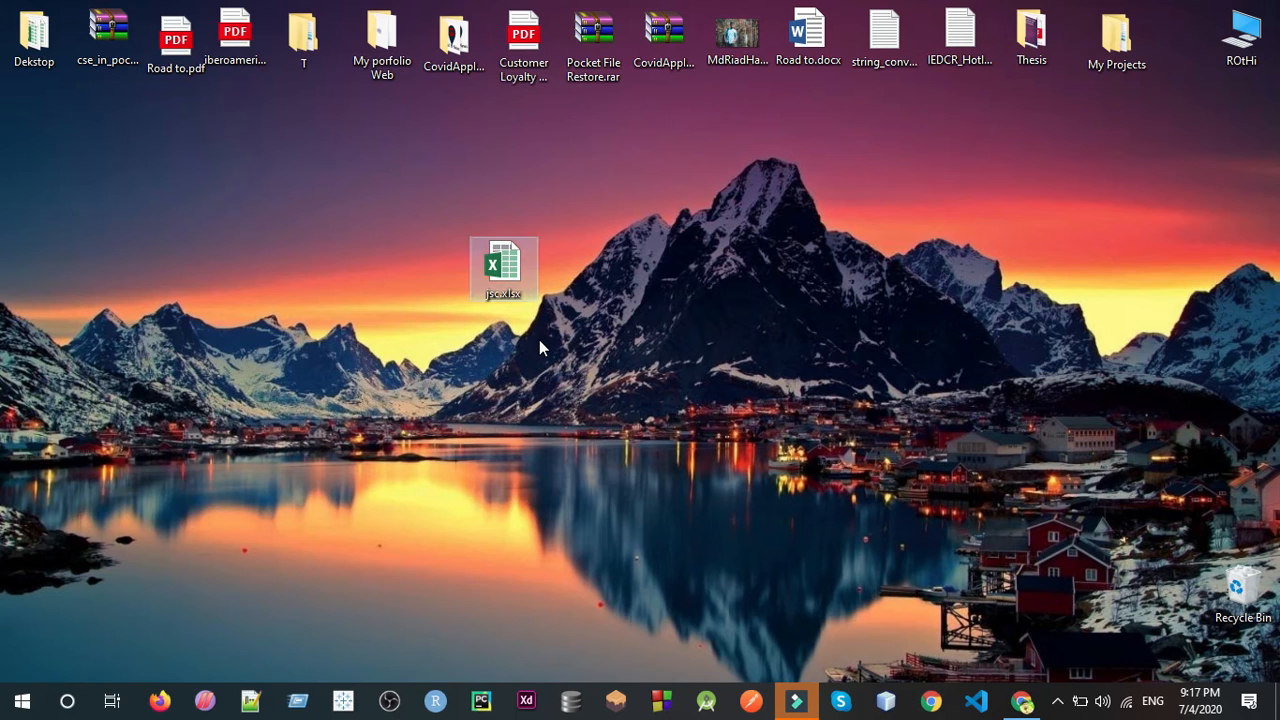
pyautogui.press('Return')
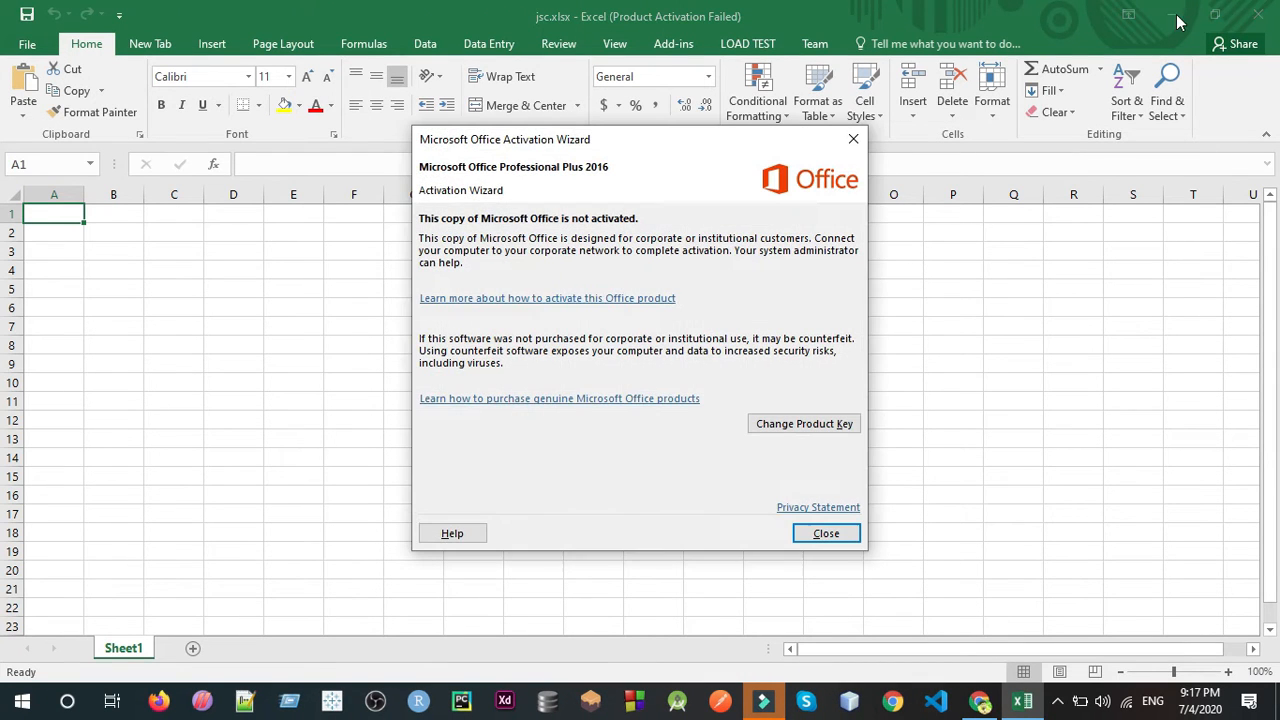
pyautogui.click(852, 131)
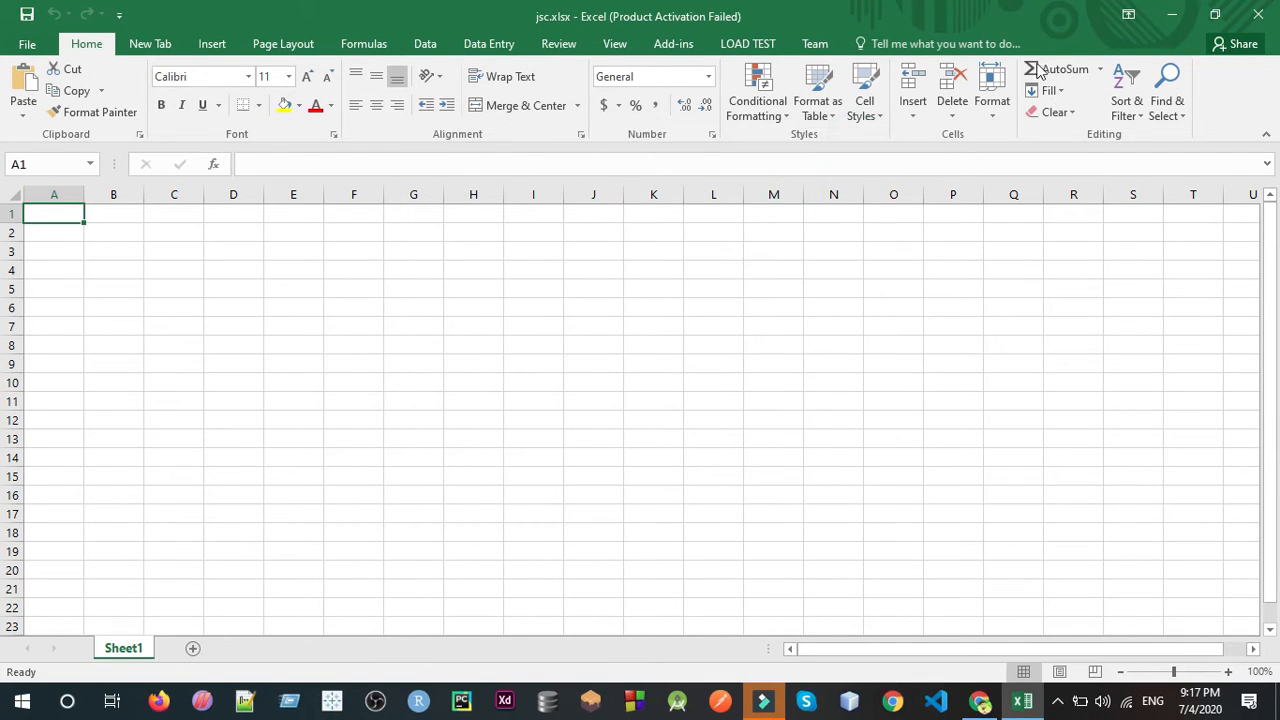
# Minimize the jsc.xlsx workbook, search Windows for excel and launch Excel 2016 in a separate window.
pyautogui.click(1172, 14)
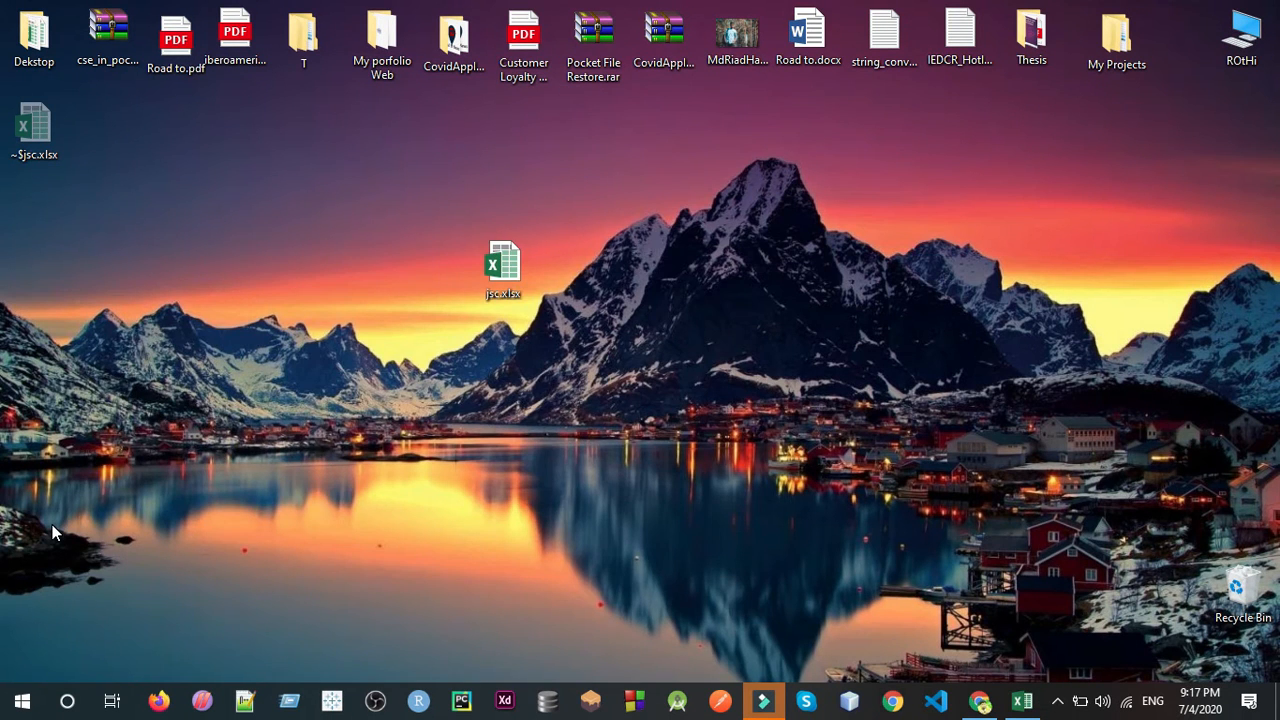
pyautogui.press('super')
pyautogui.write('exc')
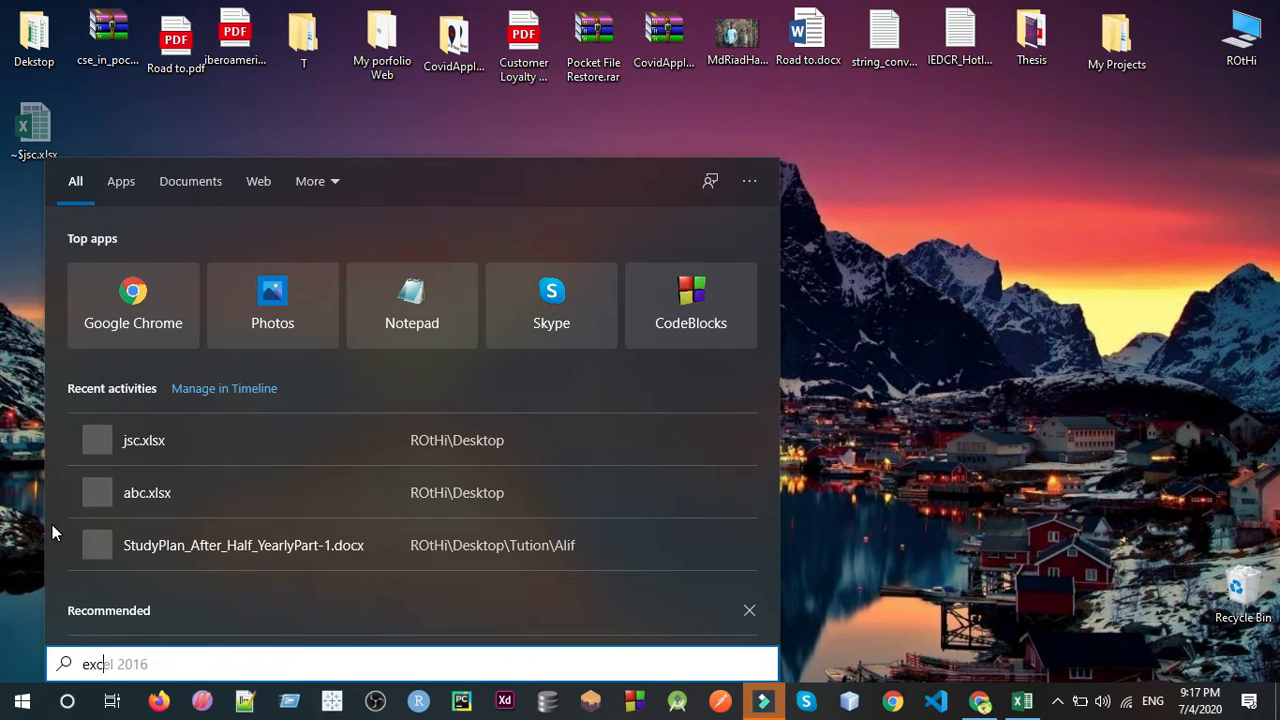
pyautogui.write('el')
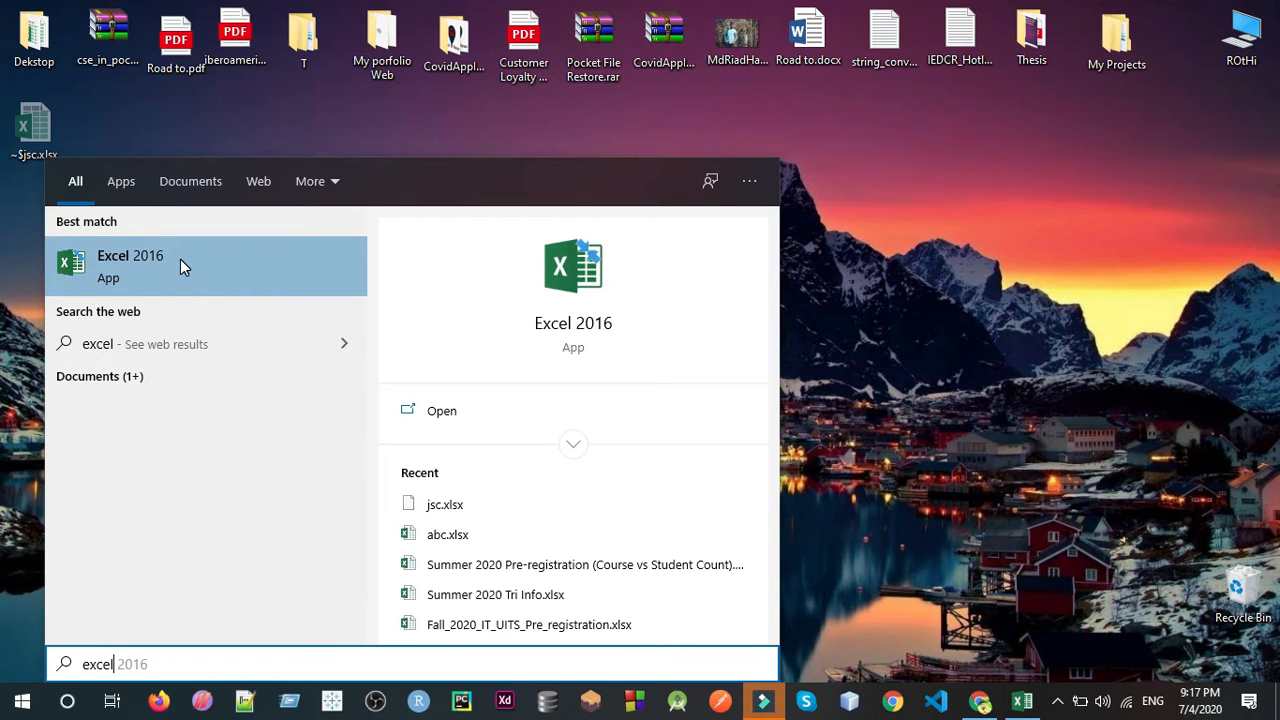
pyautogui.click(180, 259)
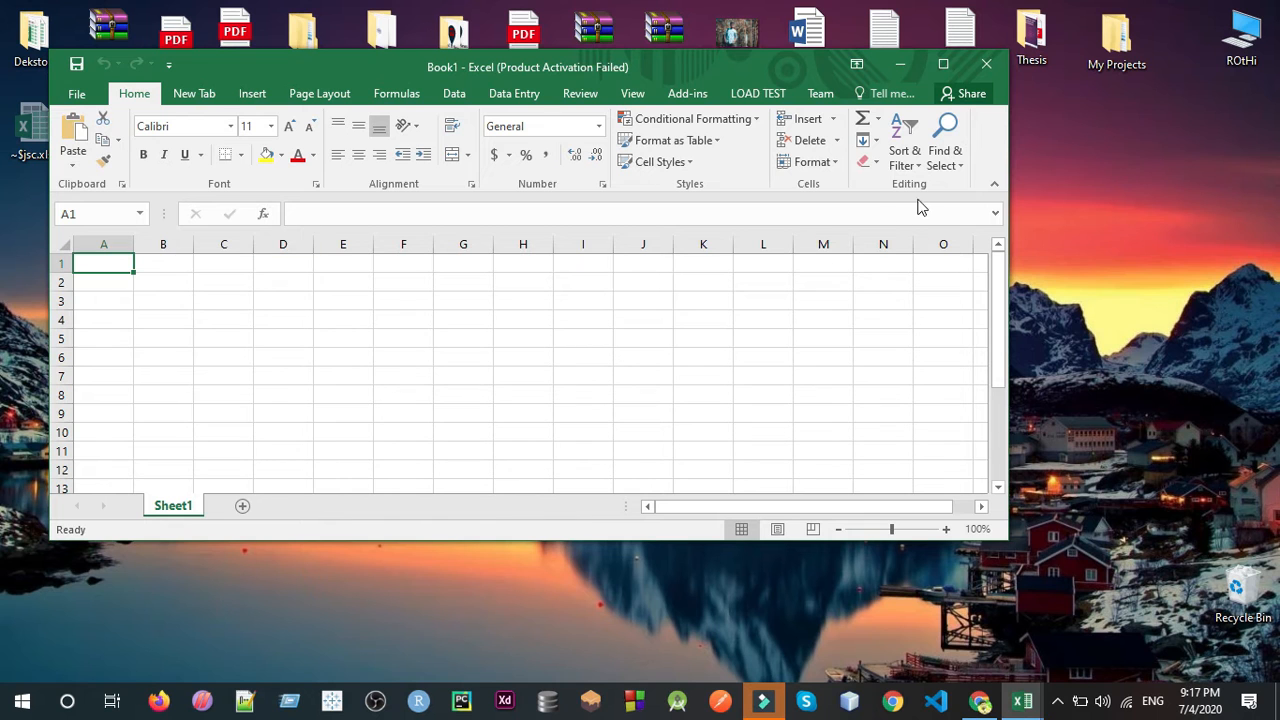
pyautogui.moveTo(764, 62); pyautogui.dragTo(880, 130)
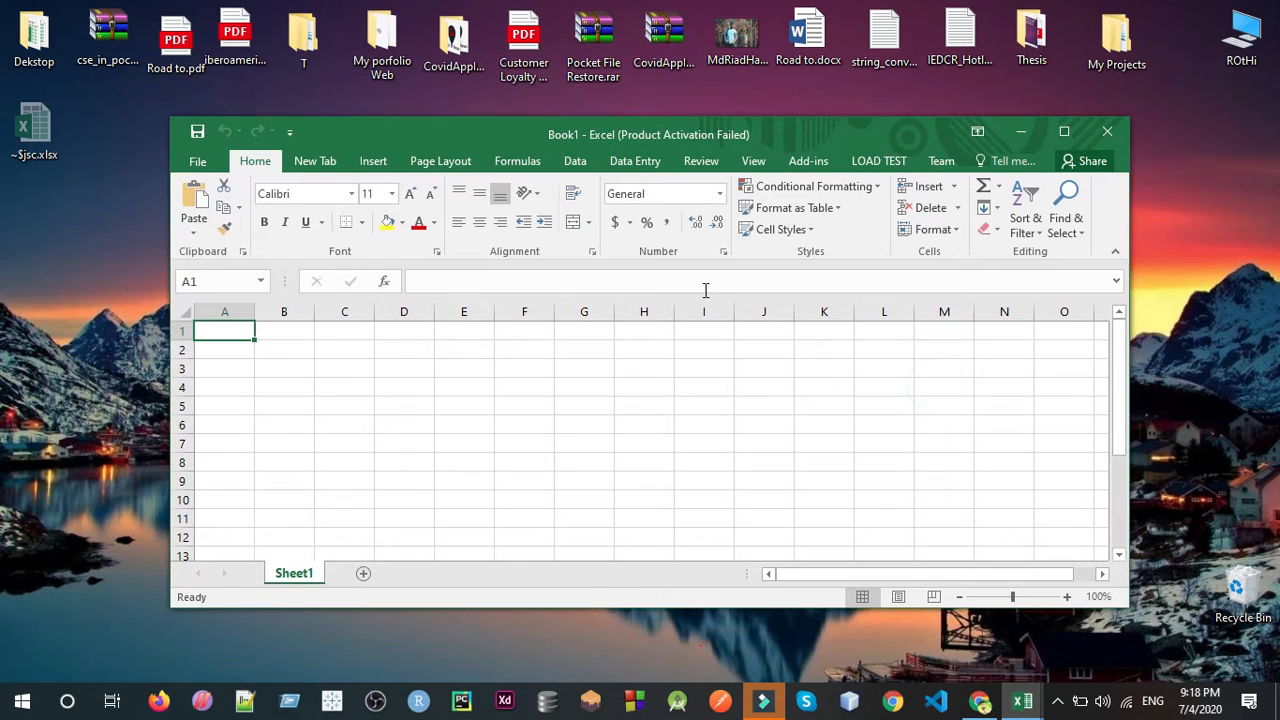
# View the Save As locations for the blank workbook and close it without saving.
pyautogui.click(190, 163)
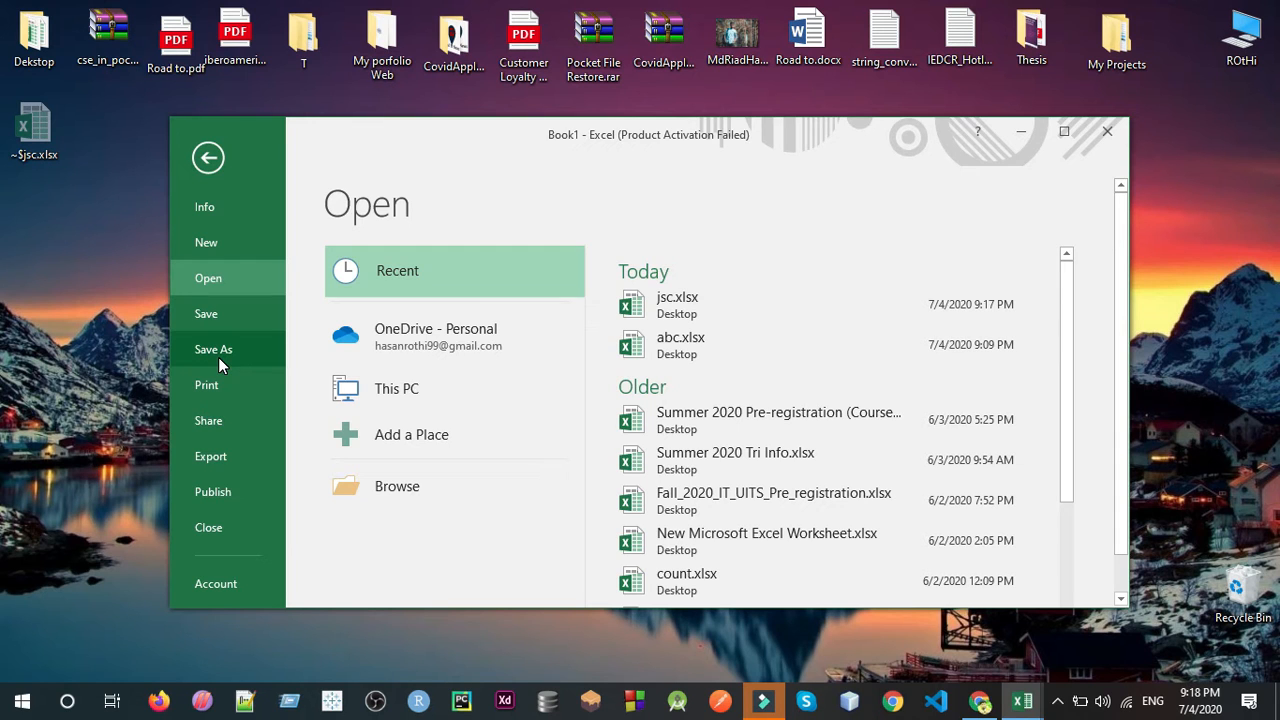
pyautogui.click(218, 357)
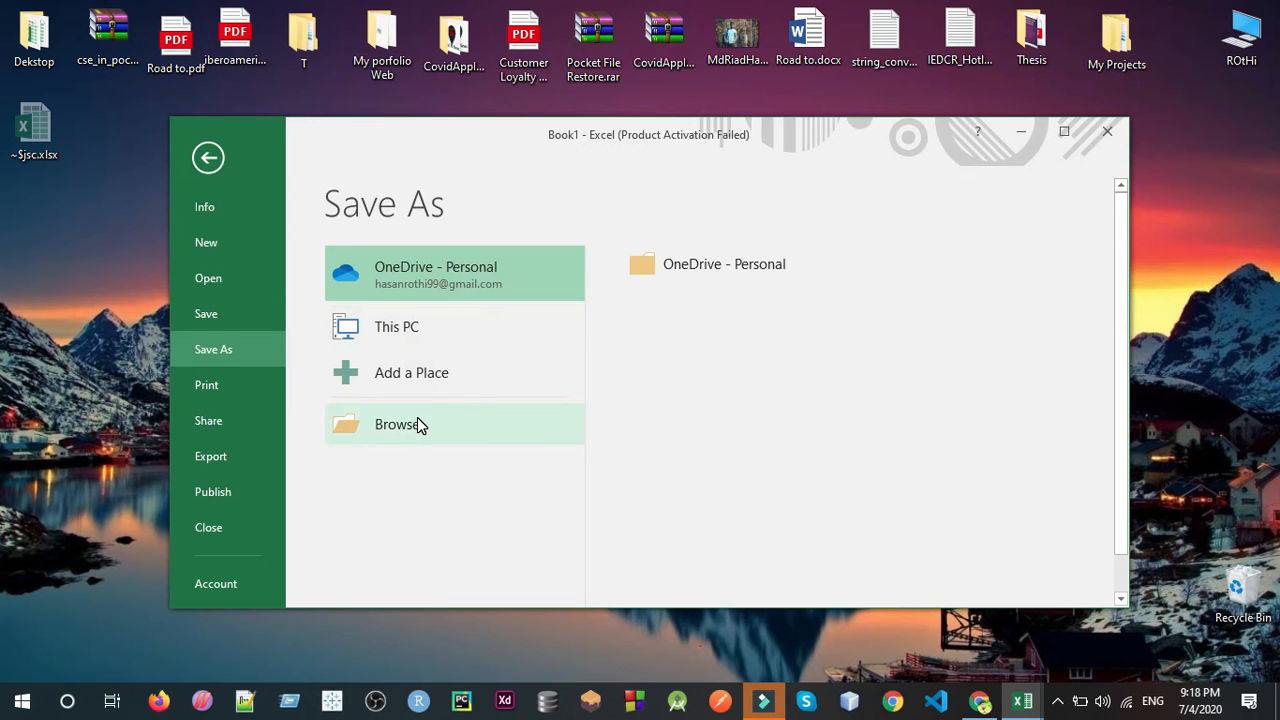
pyautogui.click(1105, 135)
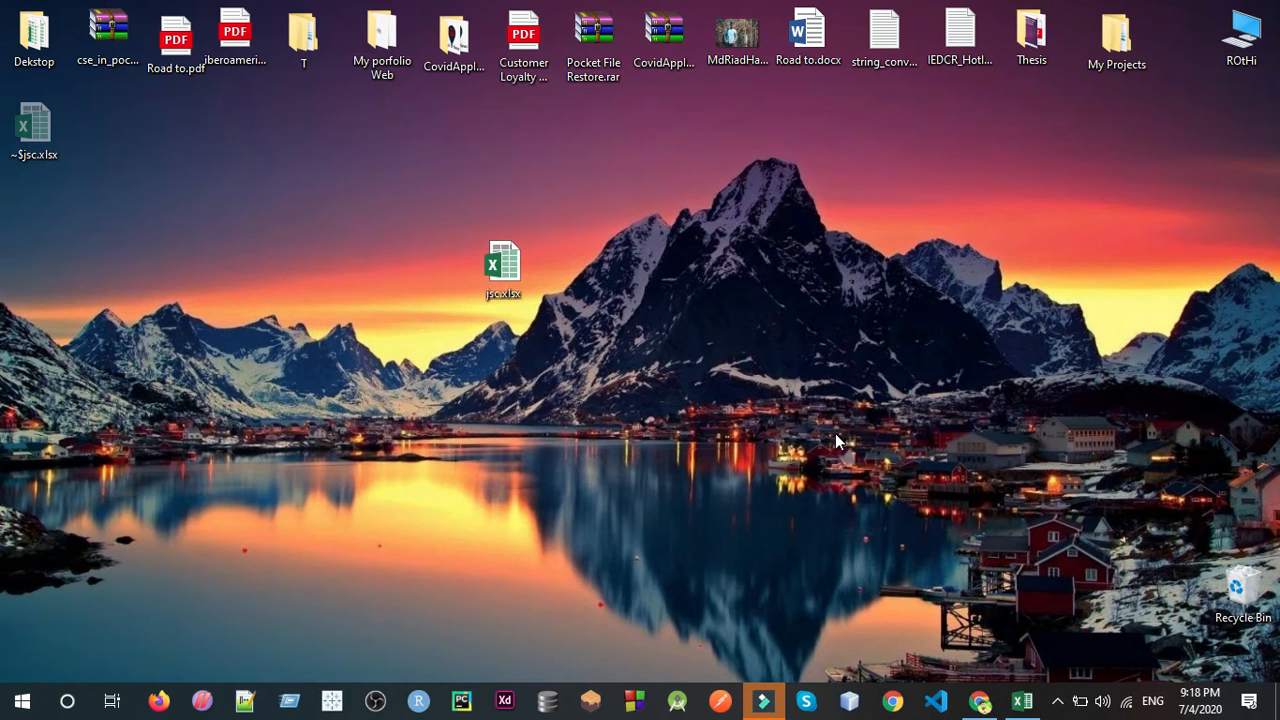
# Return to the jsc.xlsx workbook and view its file information page before going back to the sheet.
pyautogui.click(1022, 700)
pyautogui.click(685, 390)
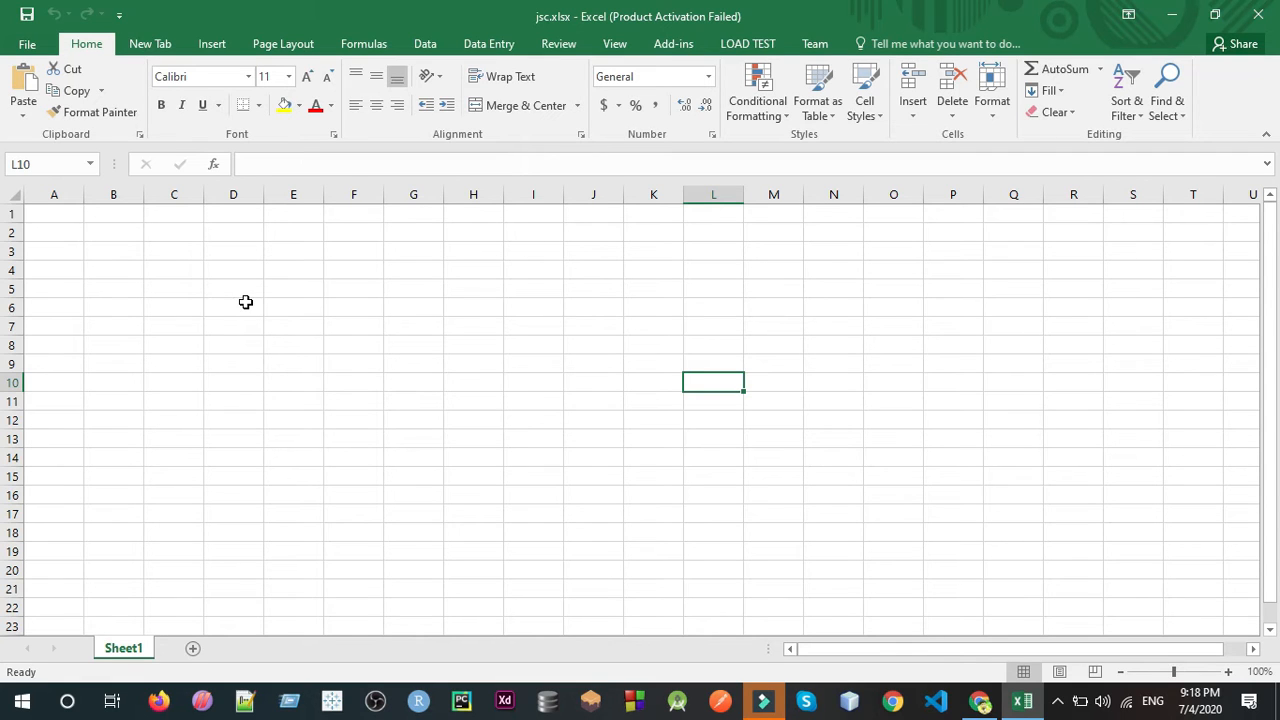
pyautogui.click(25, 46)
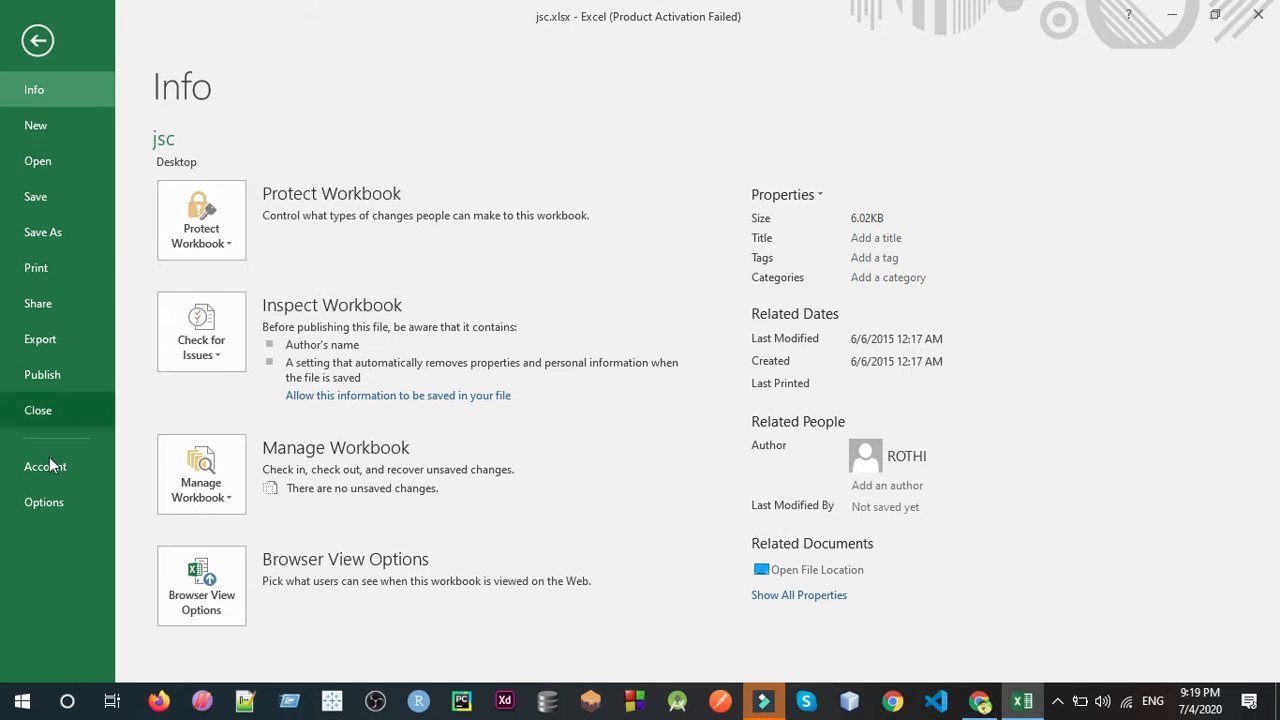
pyautogui.click(37, 42)
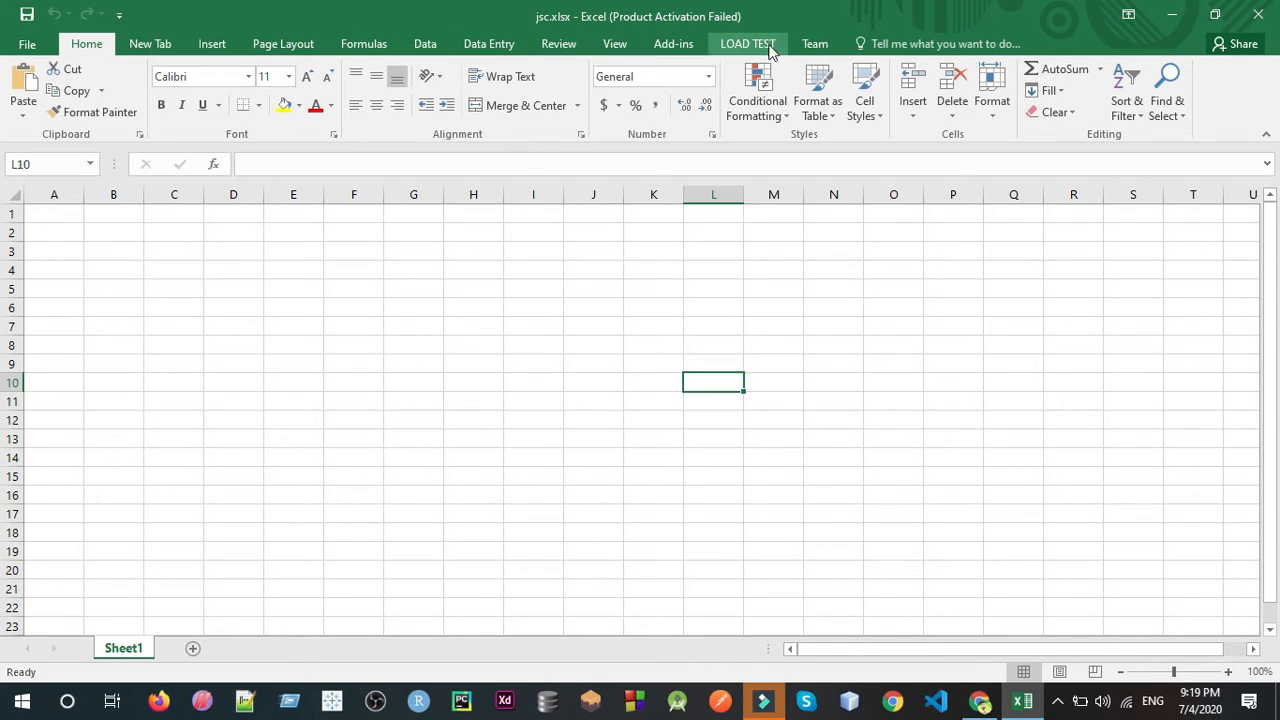
# Look through the New Tab, Insert, Page Layout and Formulas commands, and examine the Home command groups.
pyautogui.click(150, 44)
pyautogui.click(210, 46)
pyautogui.click(300, 46)
pyautogui.click(360, 46)
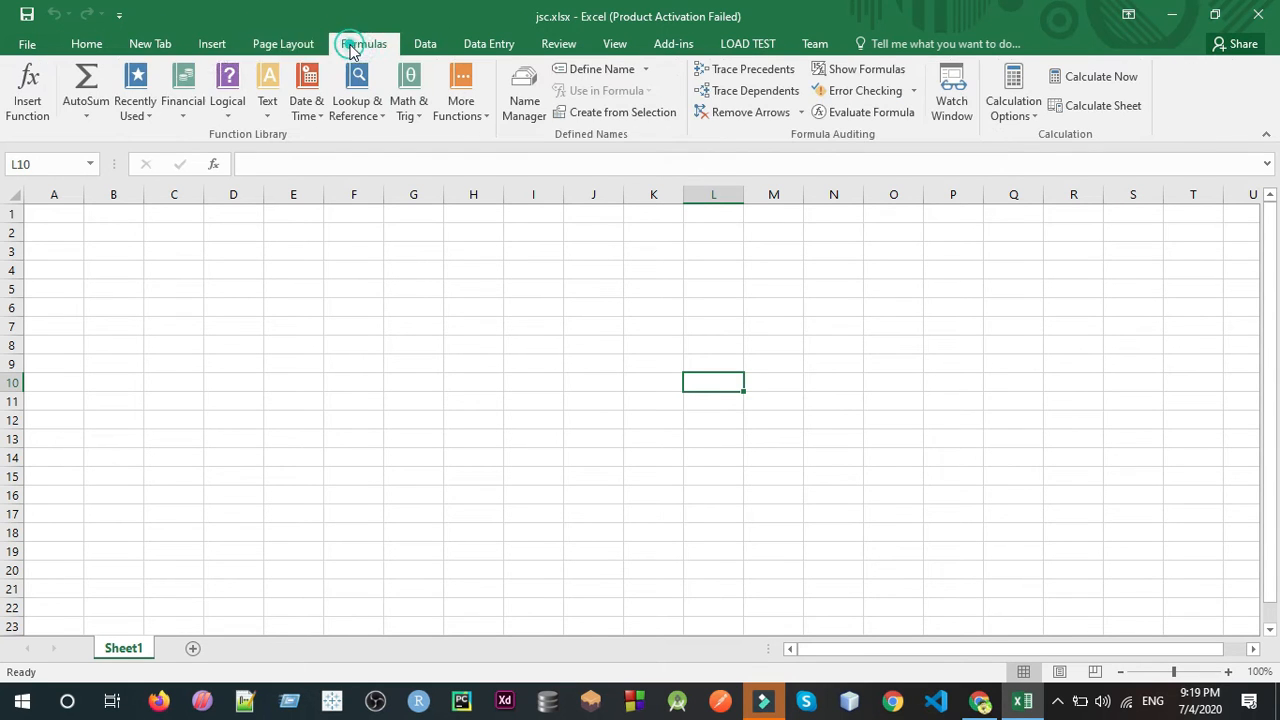
pyautogui.click(82, 46)
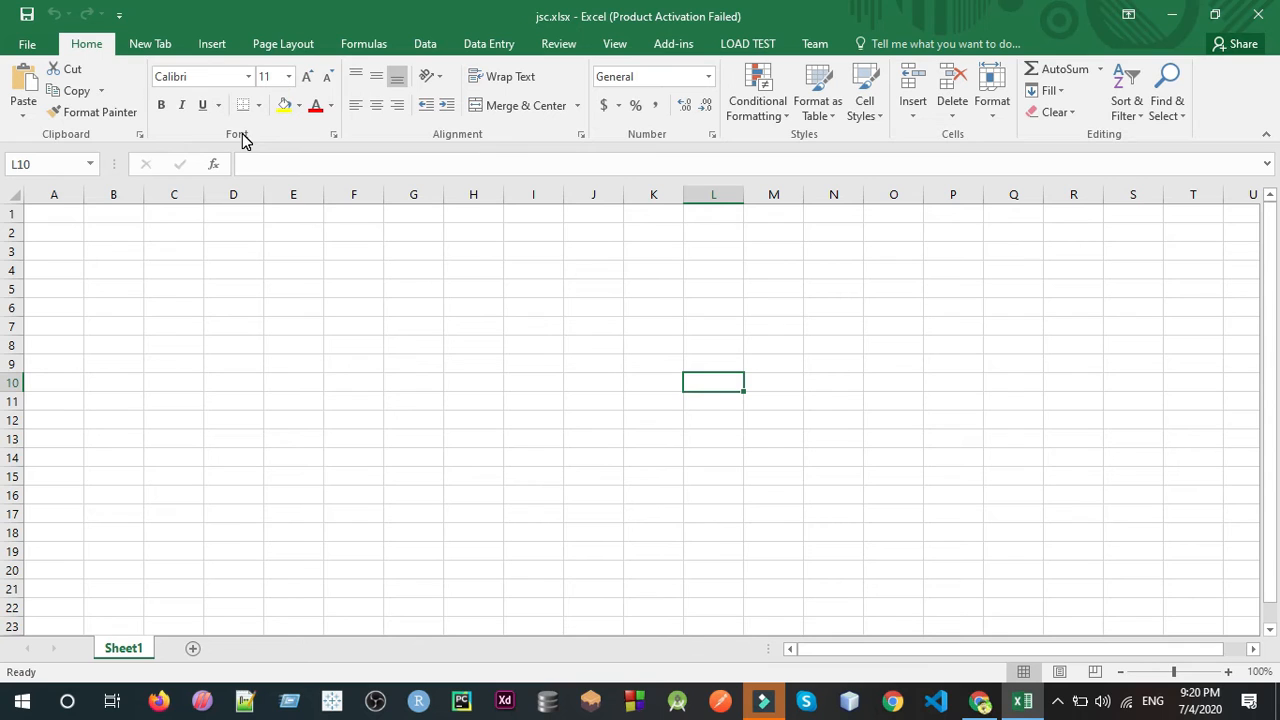
pyautogui.click(472, 134)
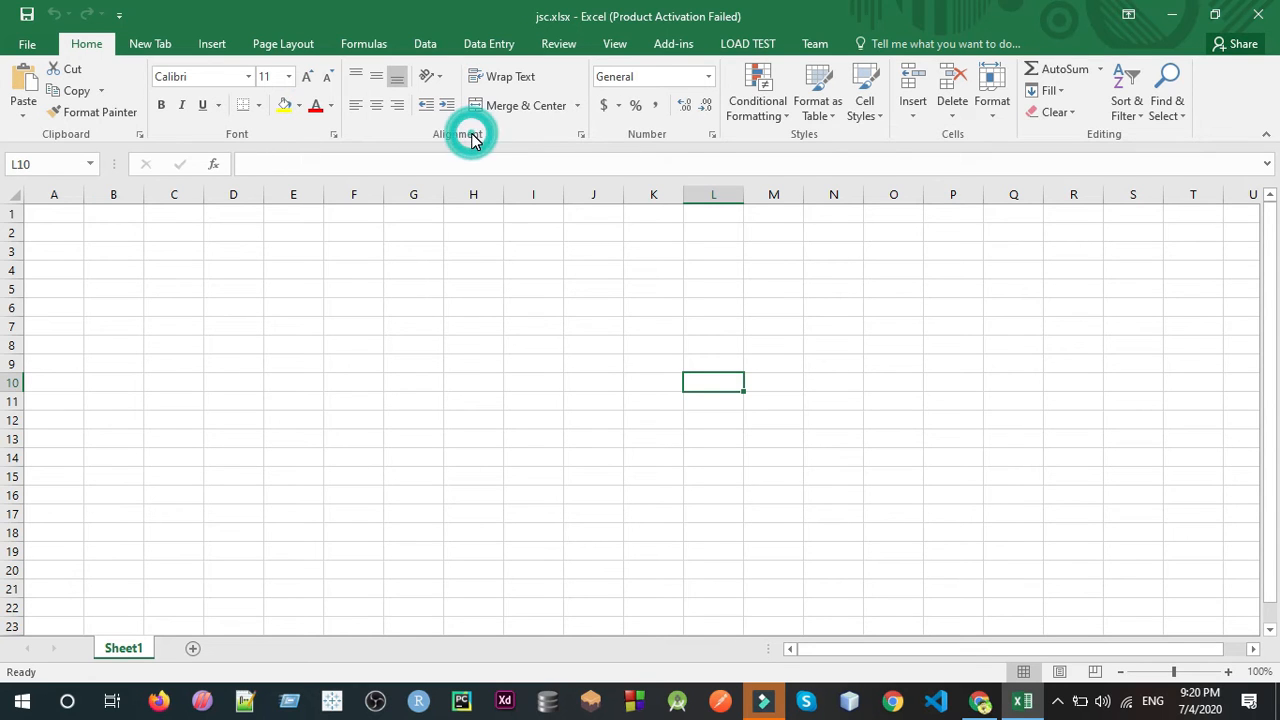
# View the options for inserting cells, rows, columns and sheets, and place the cursor in the formula bar.
pyautogui.click(915, 104)
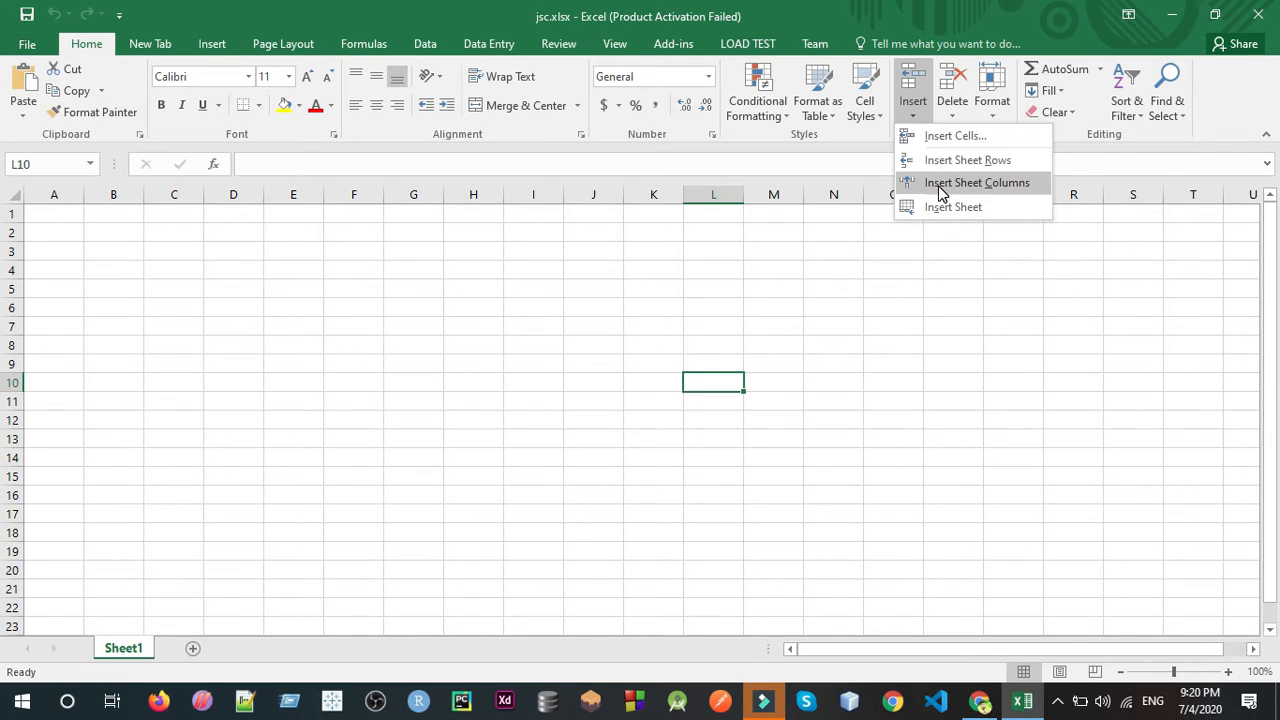
pyautogui.click(910, 105)
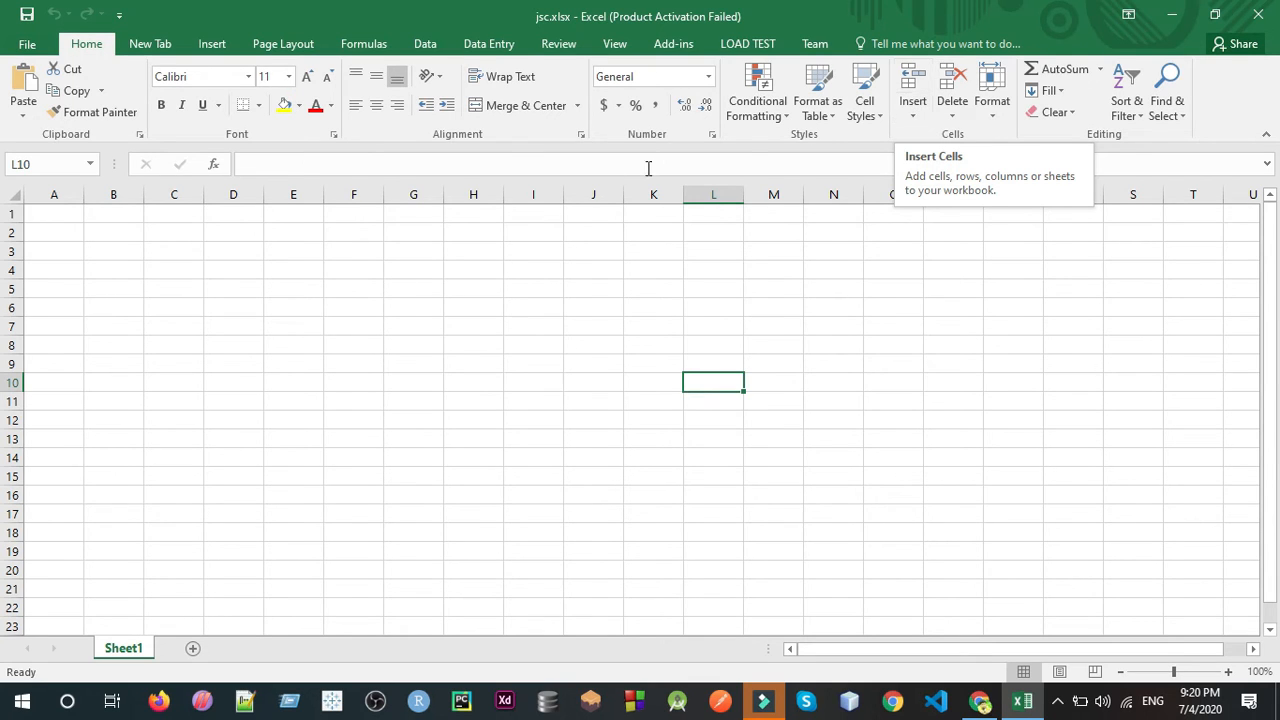
pyautogui.click(298, 166)
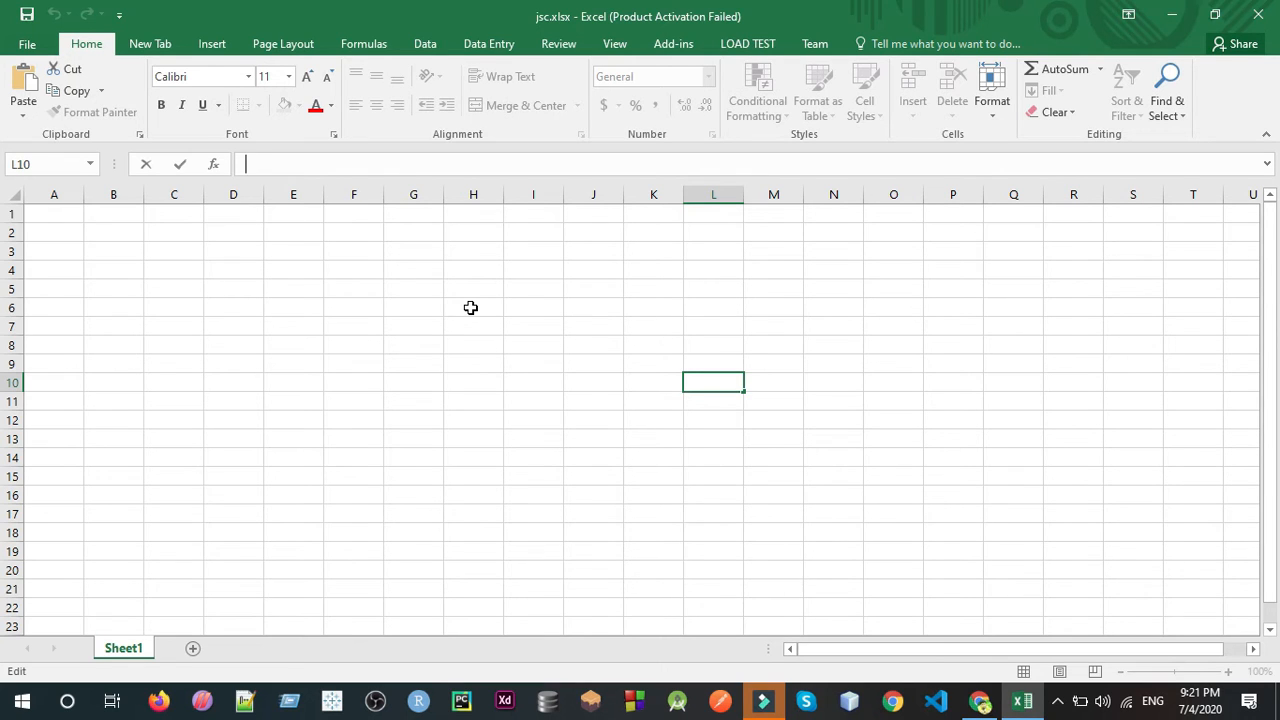
# Try out the worksheet zoom control and select cell L14.
pyautogui.click(1151, 673)
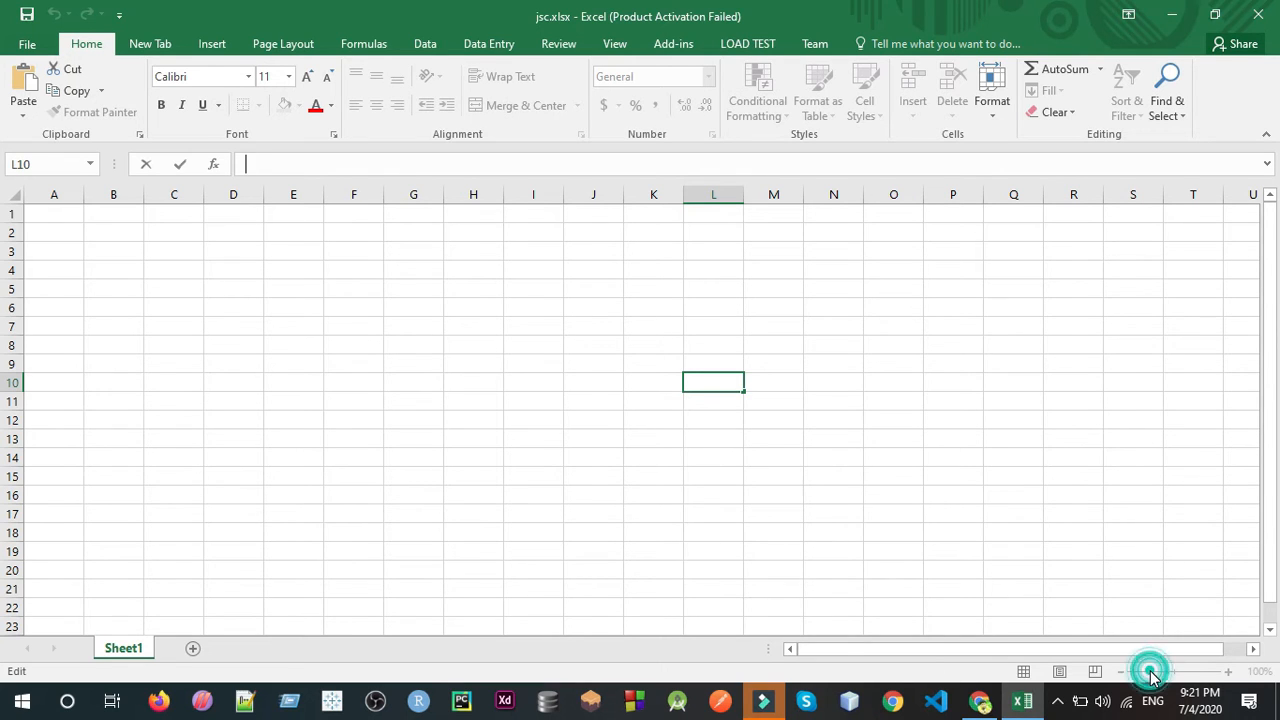
pyautogui.click(1208, 668)
pyautogui.click(864, 467)
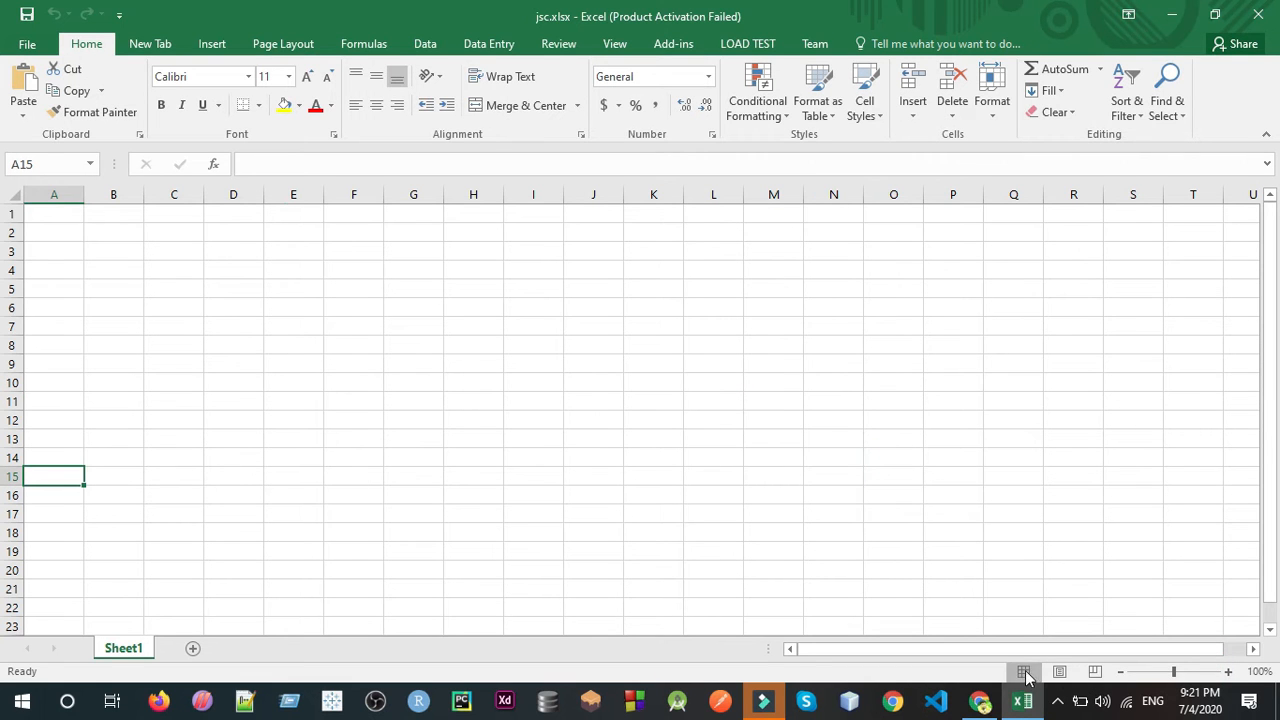
pyautogui.moveTo(1172, 673)
pyautogui.mouseDown()
pyautogui.moveTo(1208, 677)
pyautogui.moveTo(1174, 671)
pyautogui.mouseUp()
pyautogui.click(730, 438)
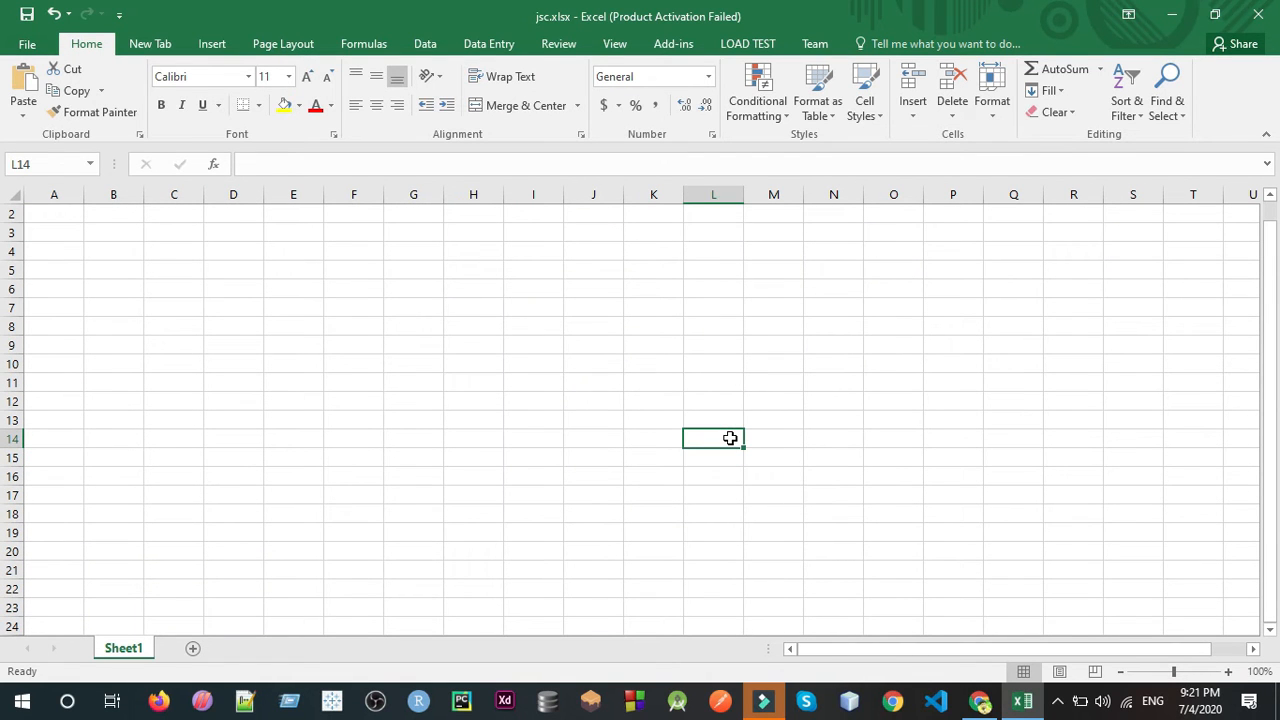
# Add two new worksheets to the workbook and return to Sheet1.
pyautogui.click(194, 651)
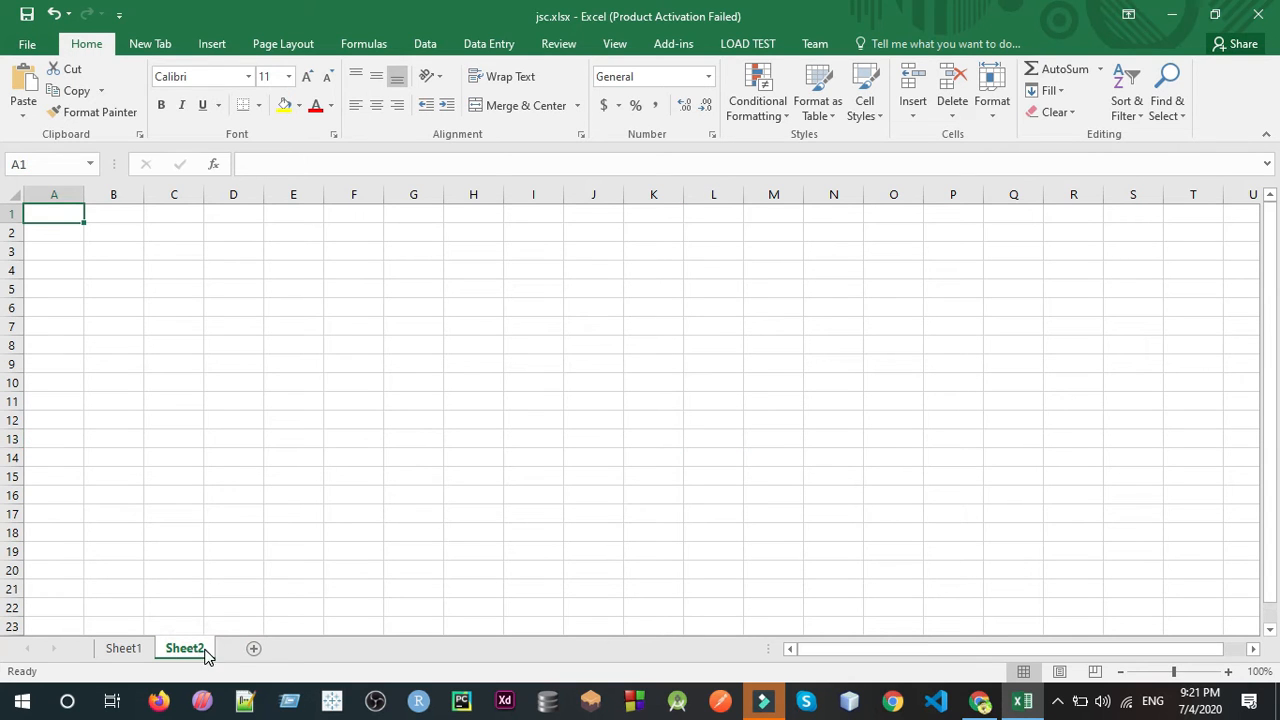
pyautogui.click(253, 649)
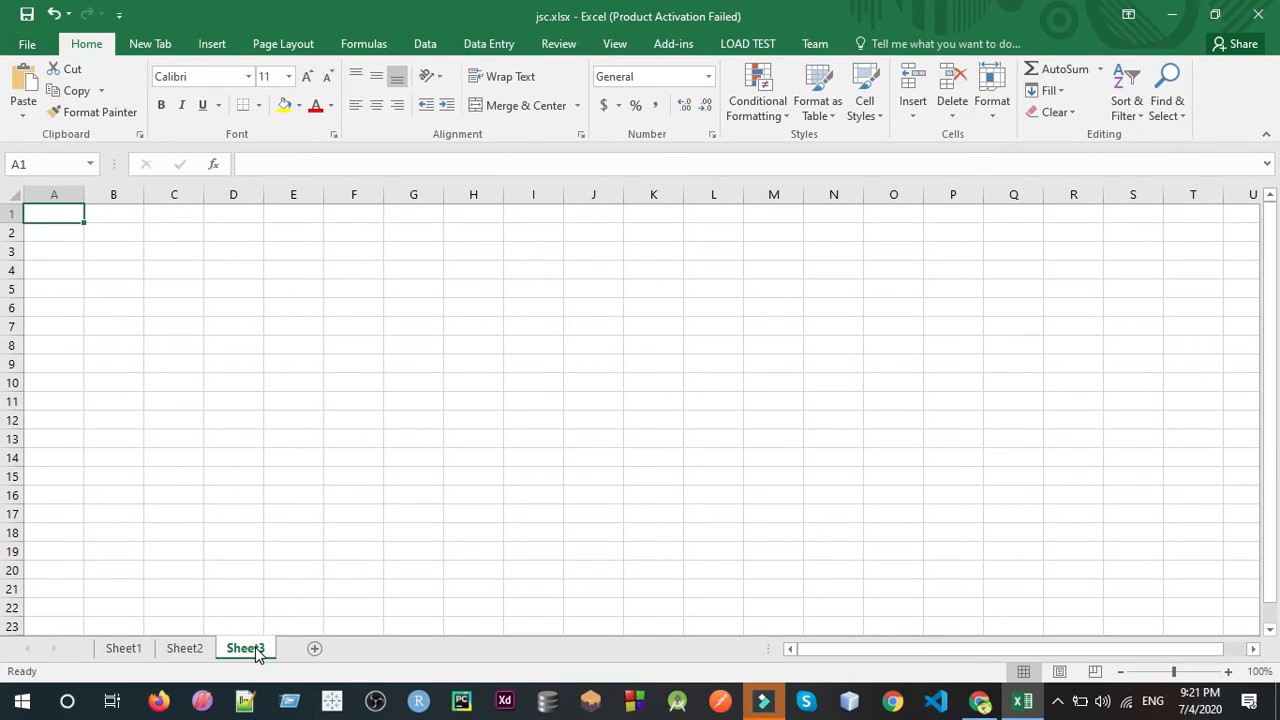
pyautogui.click(126, 651)
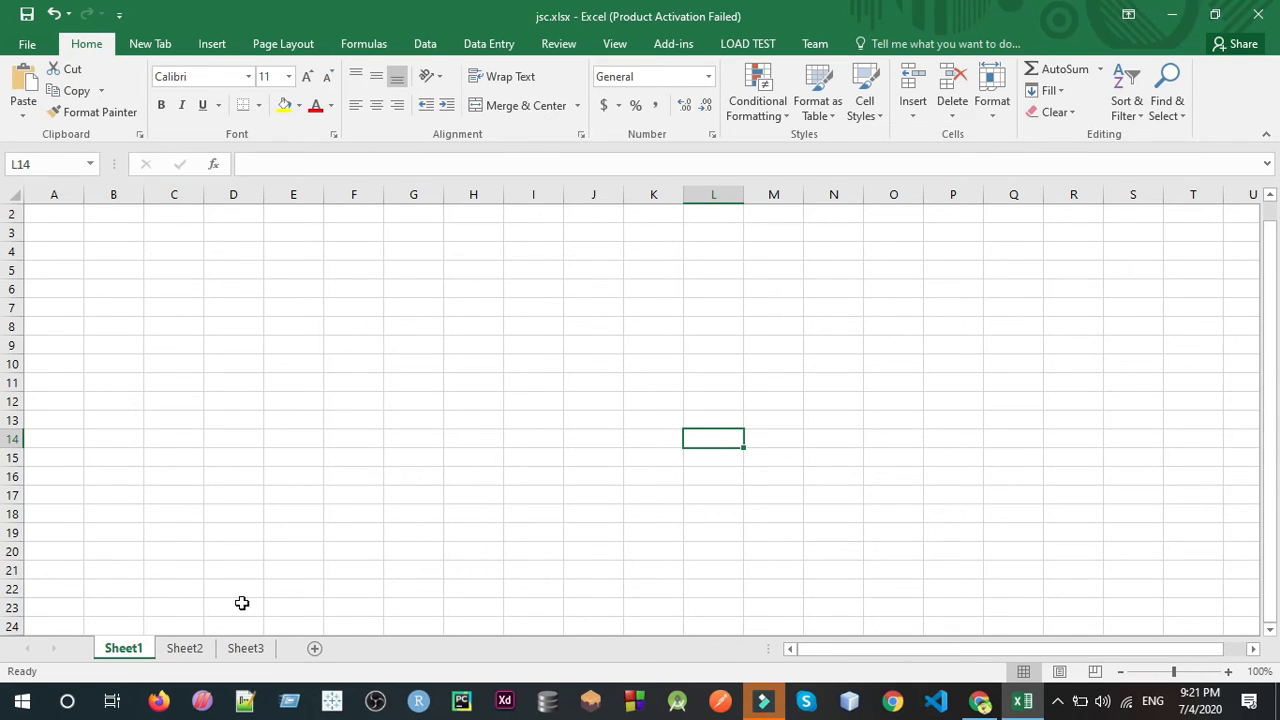
# View the workbook's file information and the new workbook templates before returning to the sheet.
pyautogui.click(30, 43)
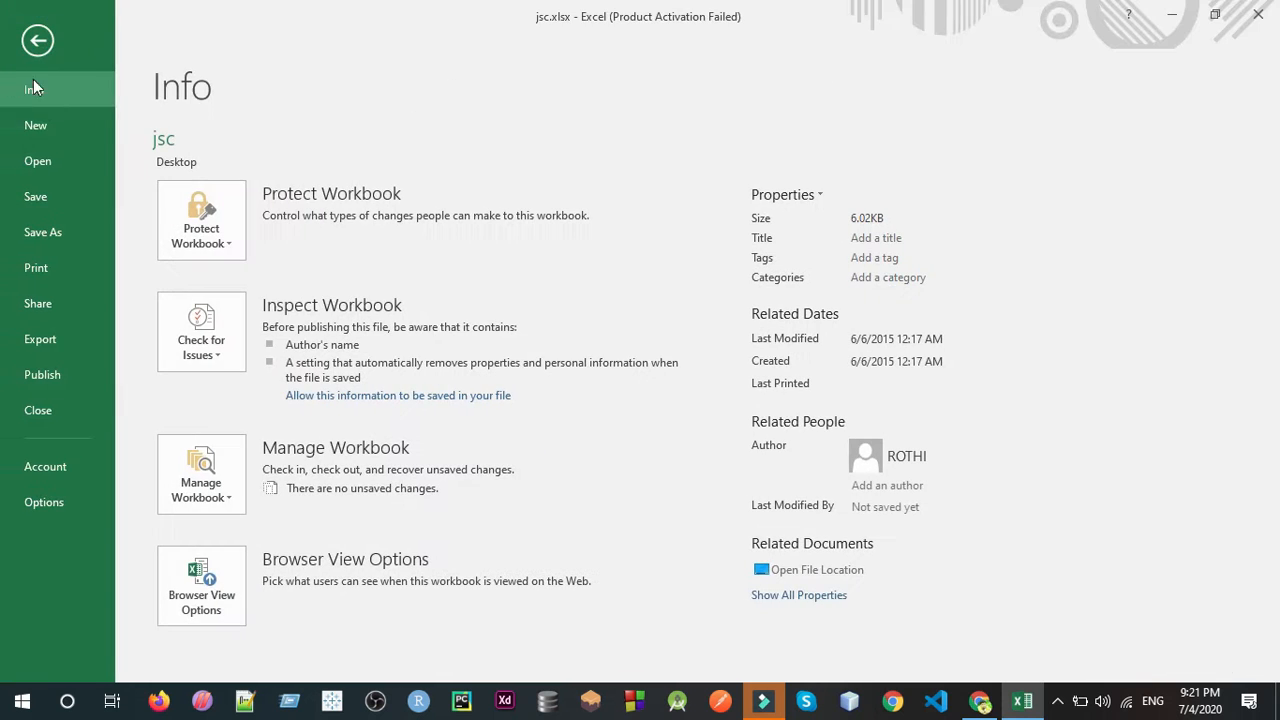
pyautogui.click(48, 126)
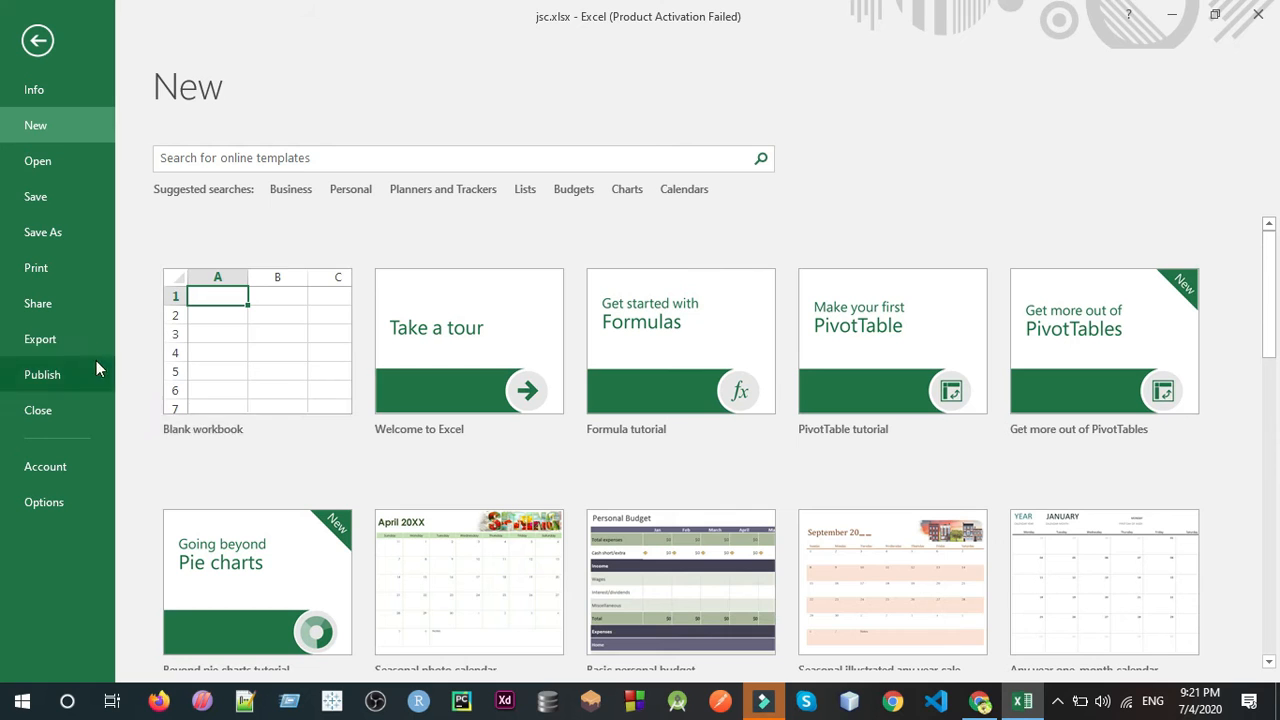
pyautogui.press('Escape')
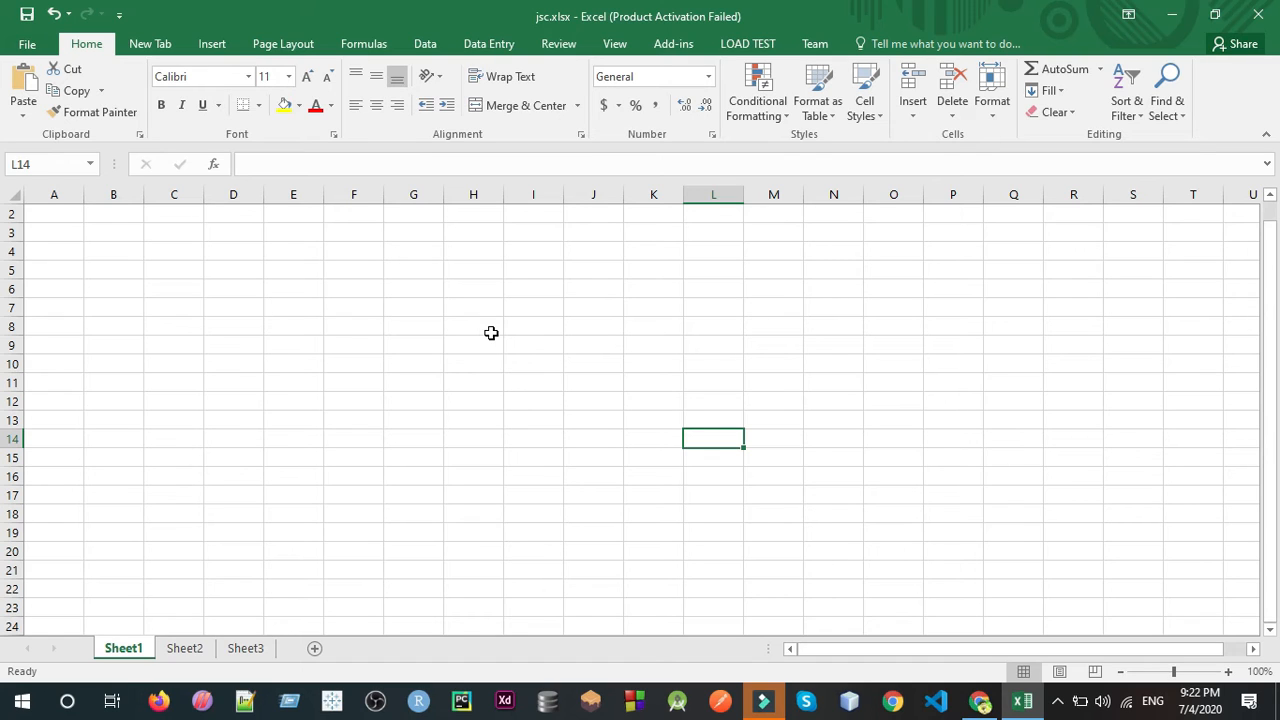
# Enter the column headers Name in cell I5 and Age in cell J5.
pyautogui.doubleClick(528, 272)
pyautogui.write('Nmae')
pyautogui.press('BackSpace')
pyautogui.press('BackSpace')
pyautogui.press('BackSpace')
pyautogui.write('ame')
pyautogui.press('Right')
pyautogui.write('Age')
pyautogui.press('Return')
pyautogui.press('Left')
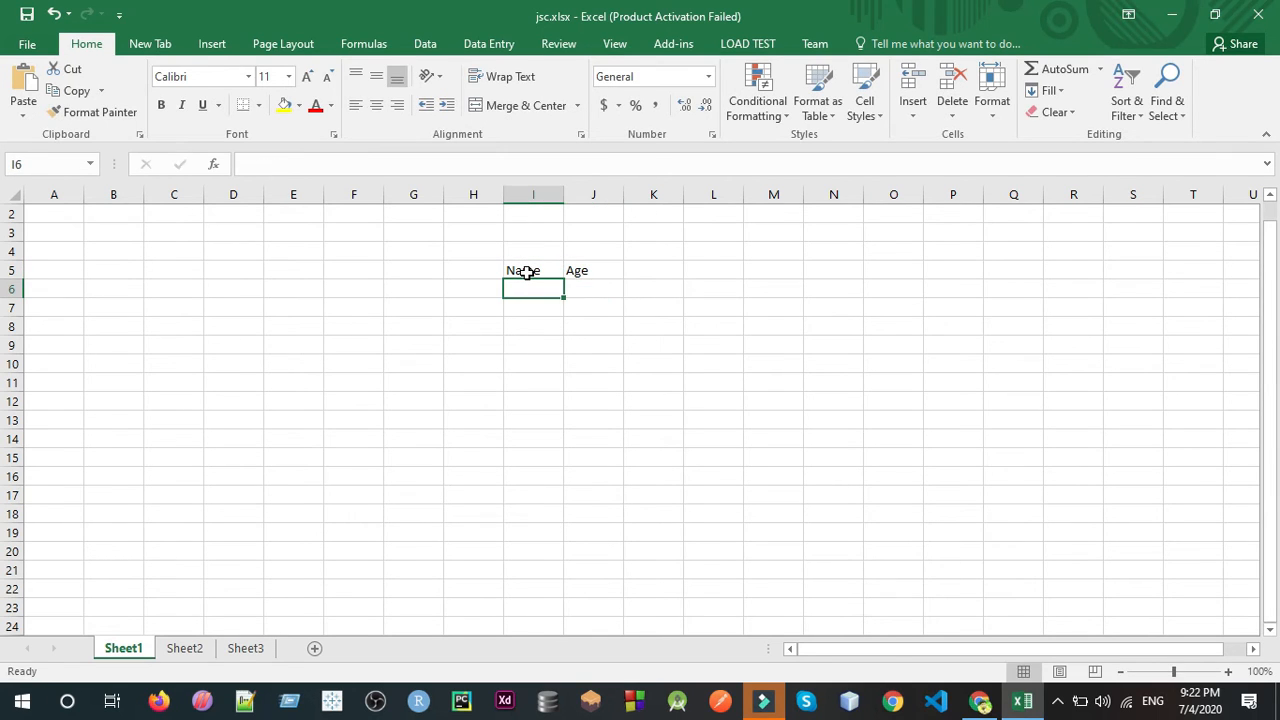
# Enter the first person's name in cell I6 and the age 24 in cell J6.
pyautogui.write('Zihad`')
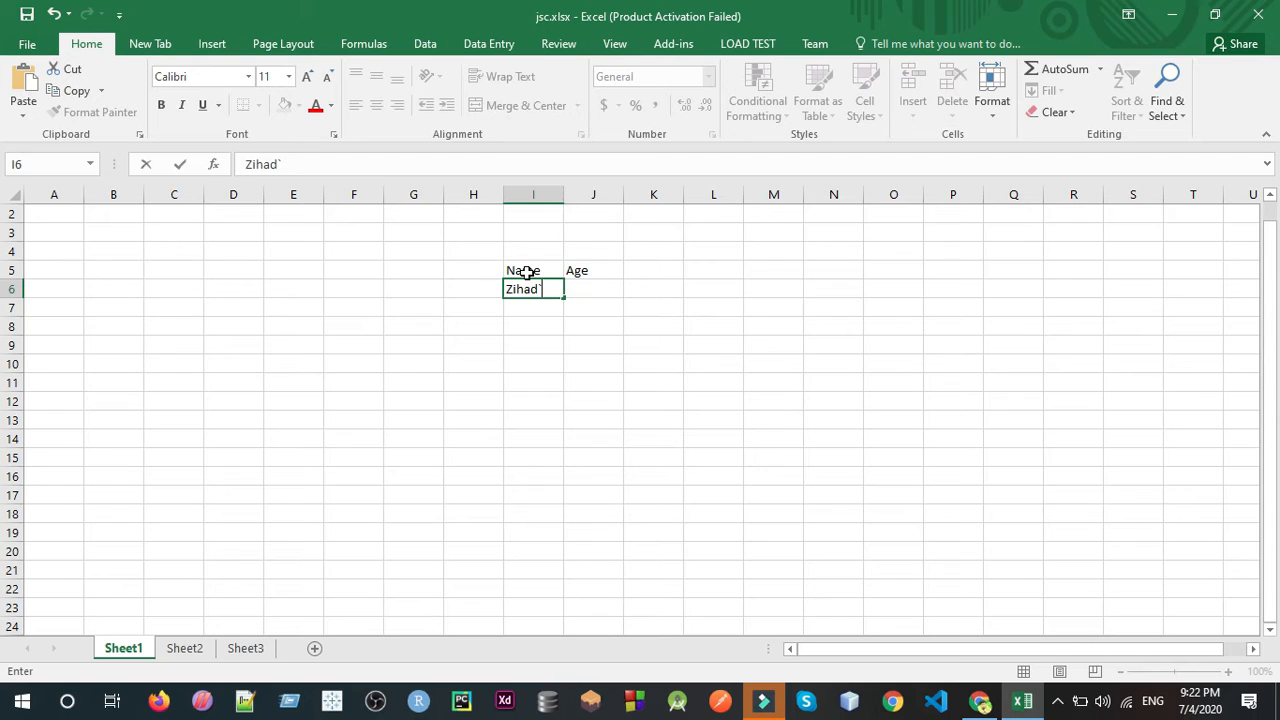
pyautogui.press('BackSpace')
pyautogui.press('Right')
pyautogui.write('24')
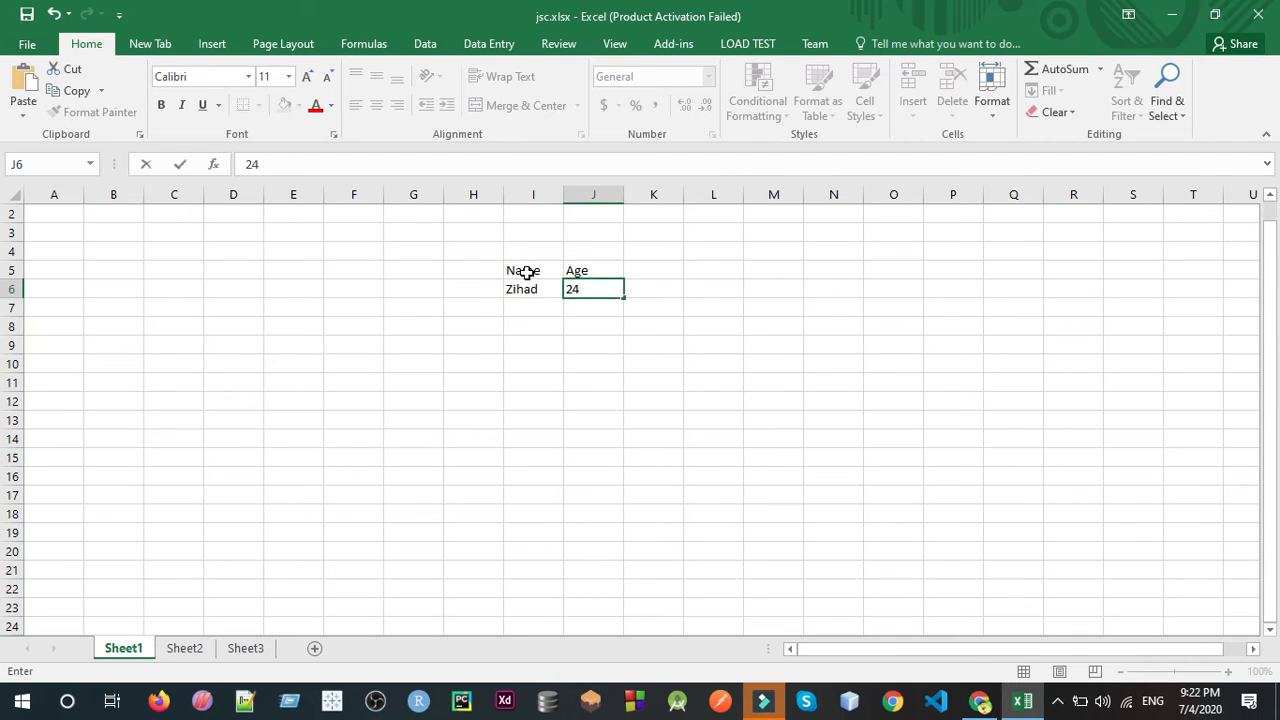
pyautogui.press('Return')
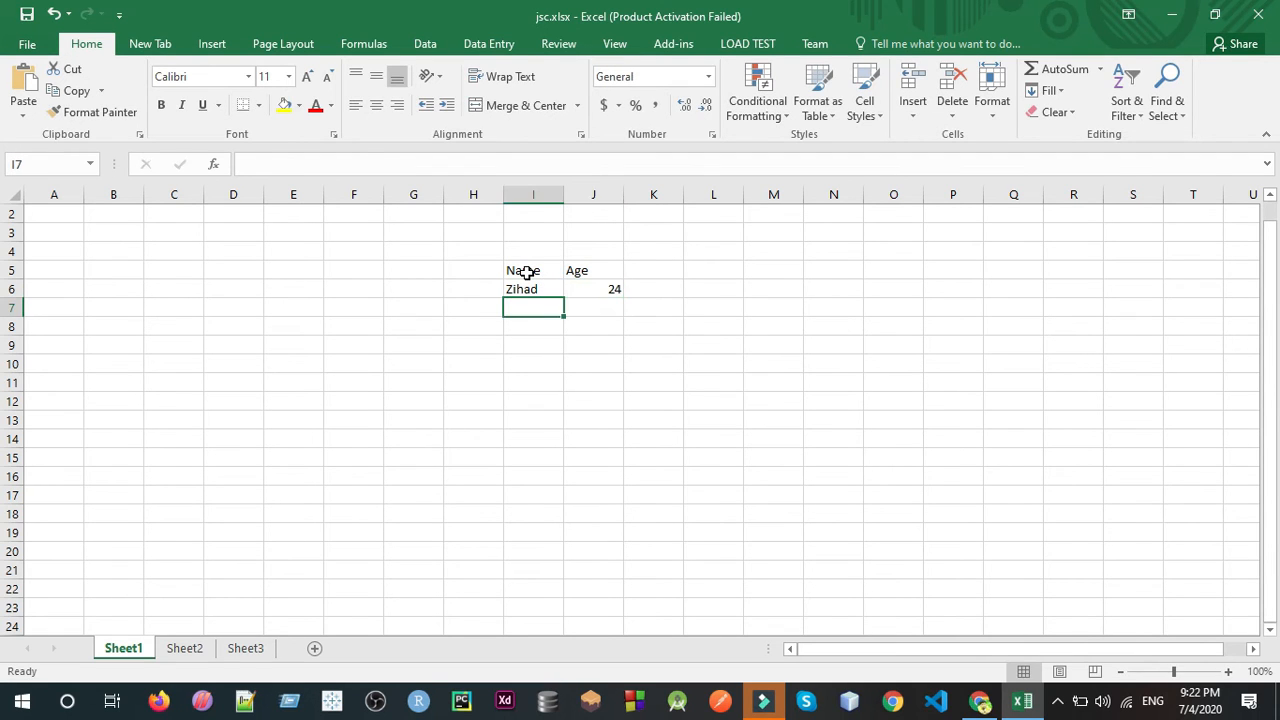
# Enter the second person's name in cell I7 and the age 26 in cell J7.
pyautogui.write('Alif')
pyautogui.press('Tab')
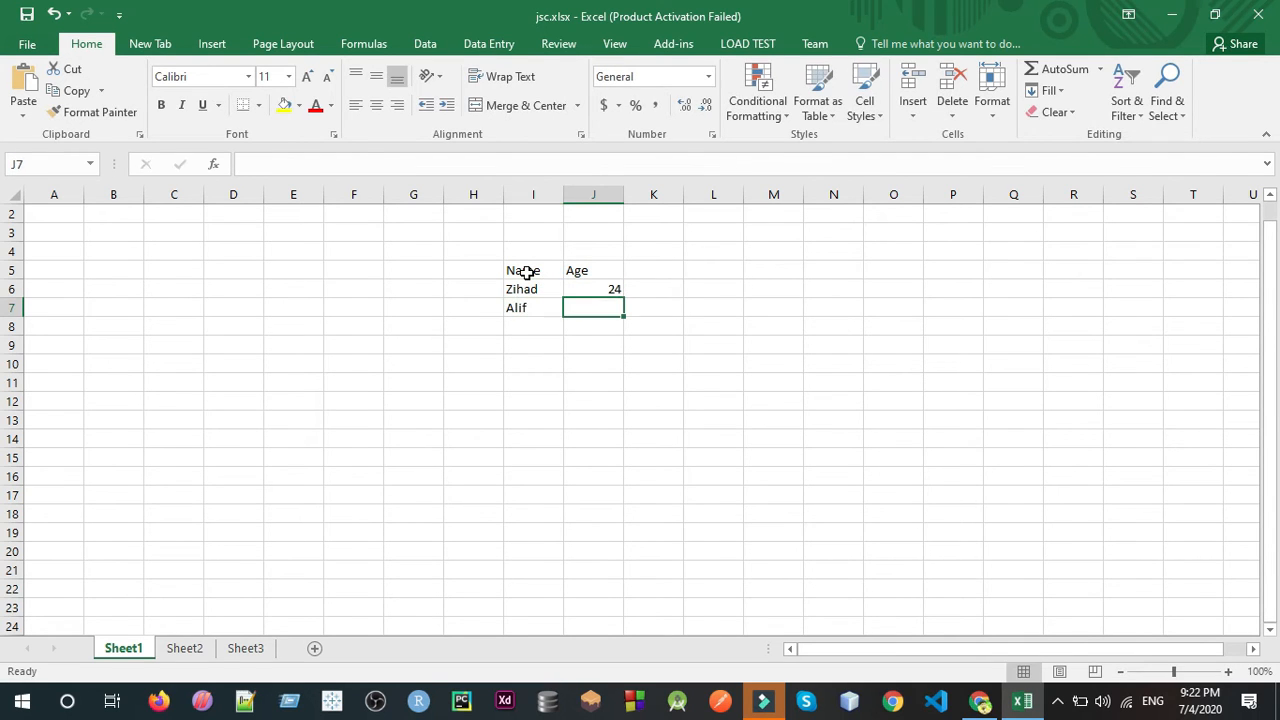
pyautogui.write('26')
pyautogui.press('Return')
pyautogui.press('Left')
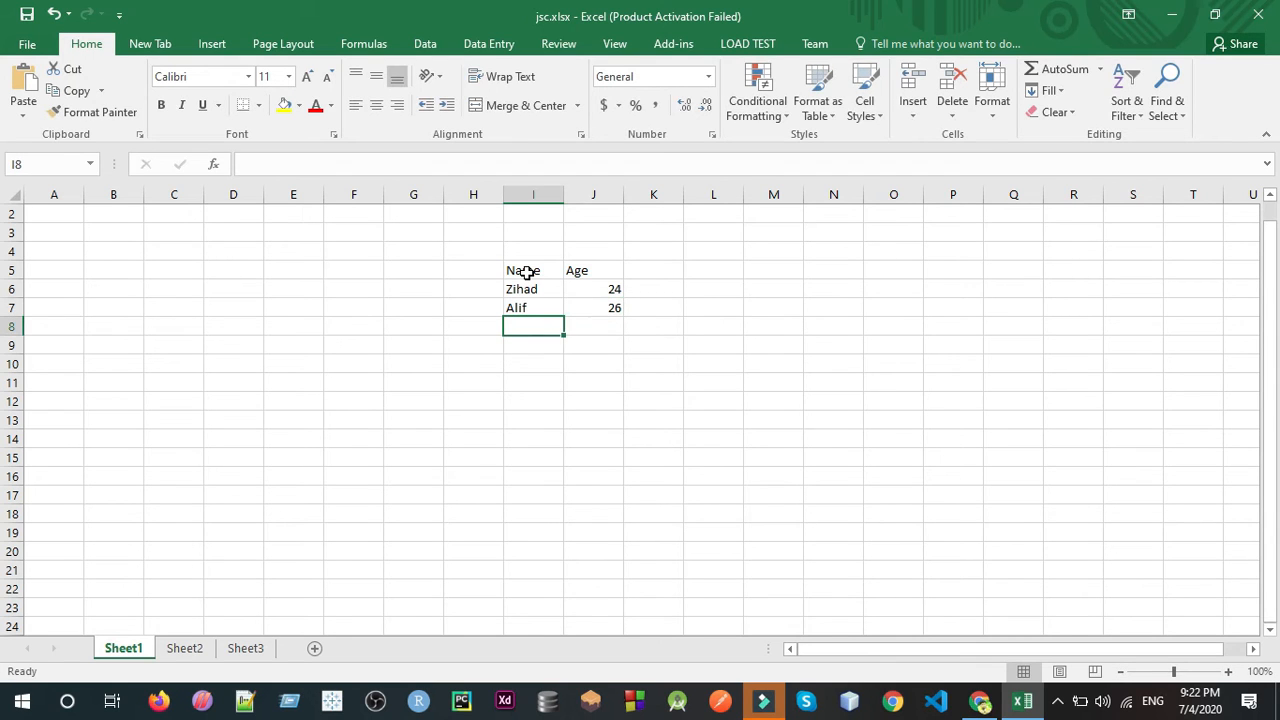
# Enter the third person's name in cell I8 and the age 15 in cell J8.
pyautogui.write('Rothi')
pyautogui.press('Tab')
pyautogui.write('15')
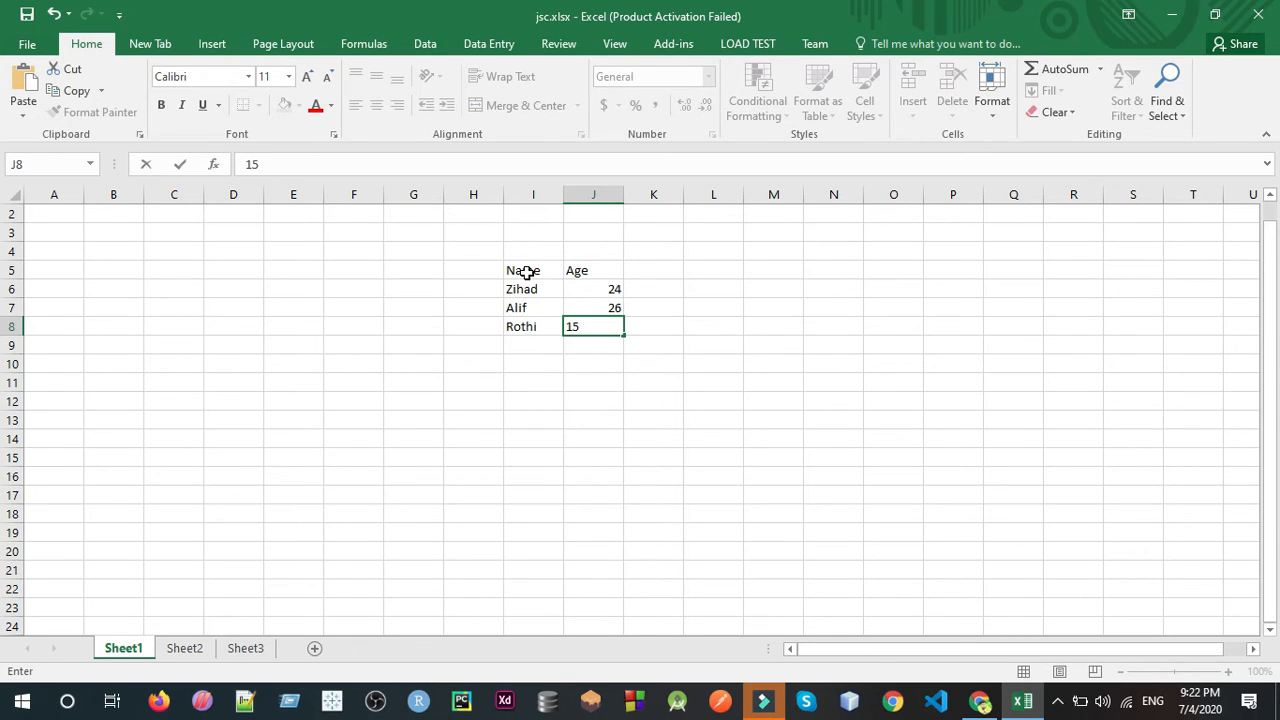
pyautogui.click(620, 365)
# Highlight the ages in J6:J8 and enter the label Total in cell I10.
pyautogui.moveTo(583, 289); pyautogui.dragTo(600, 323)
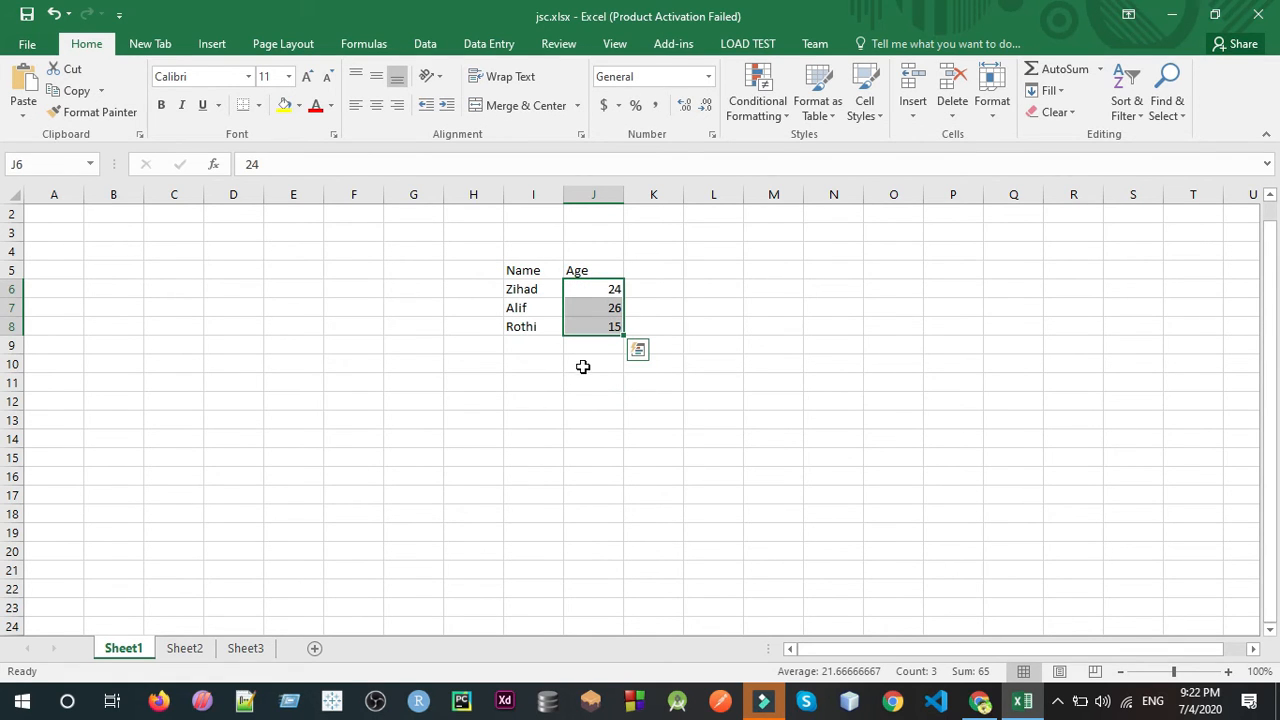
pyautogui.click(543, 361)
pyautogui.doubleClick(543, 361)
pyautogui.write('Total')
pyautogui.press('Tab')
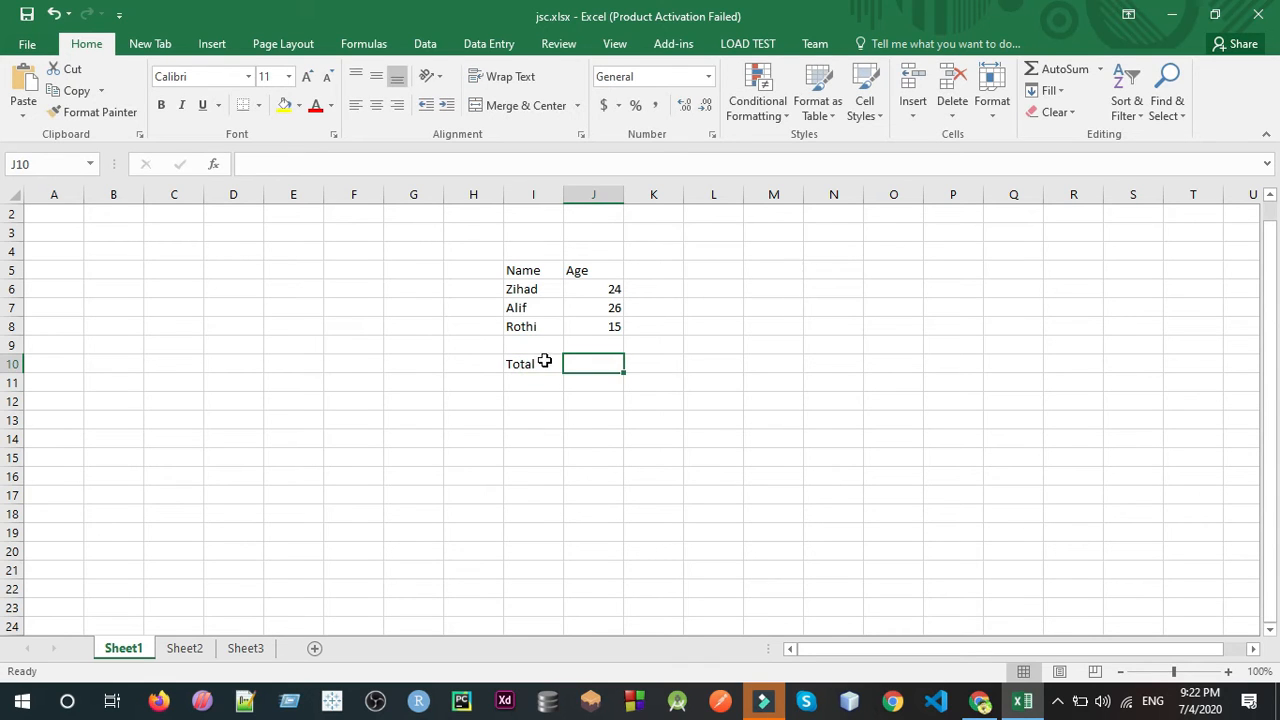
pyautogui.doubleClick(607, 366)
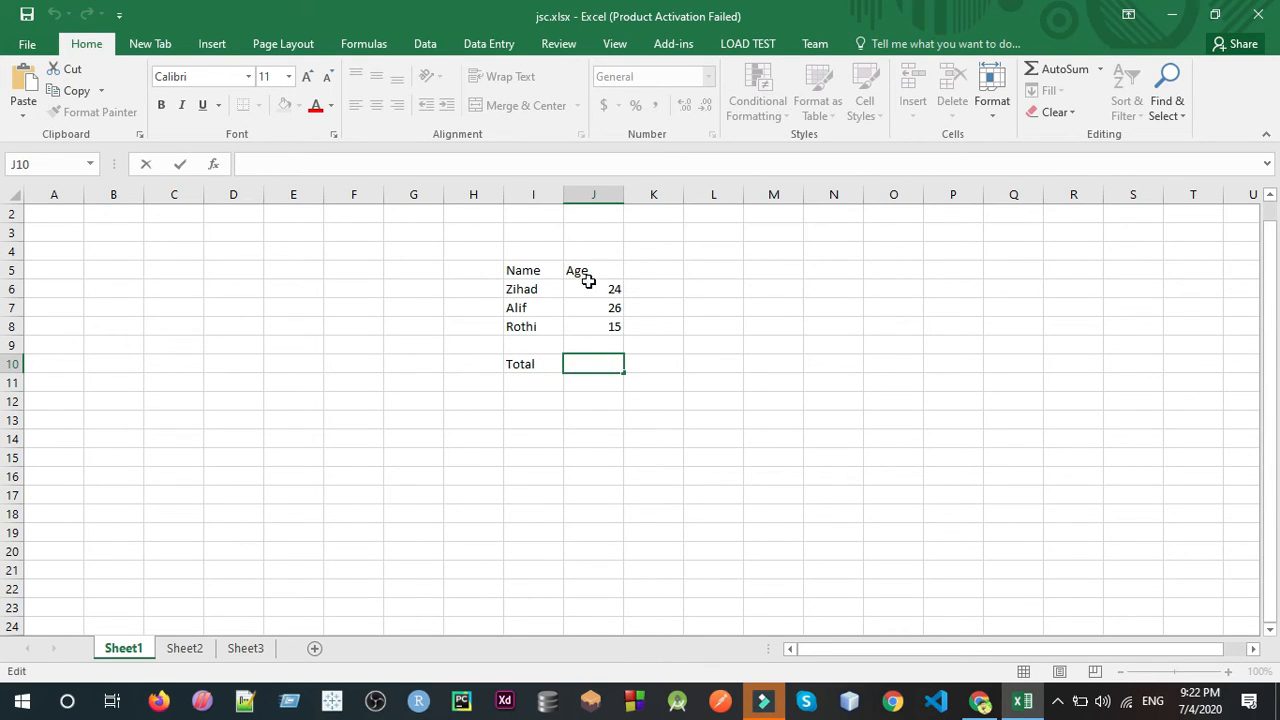
pyautogui.click(594, 364)
pyautogui.click(590, 365)
pyautogui.click(423, 164)
pyautogui.write('=')
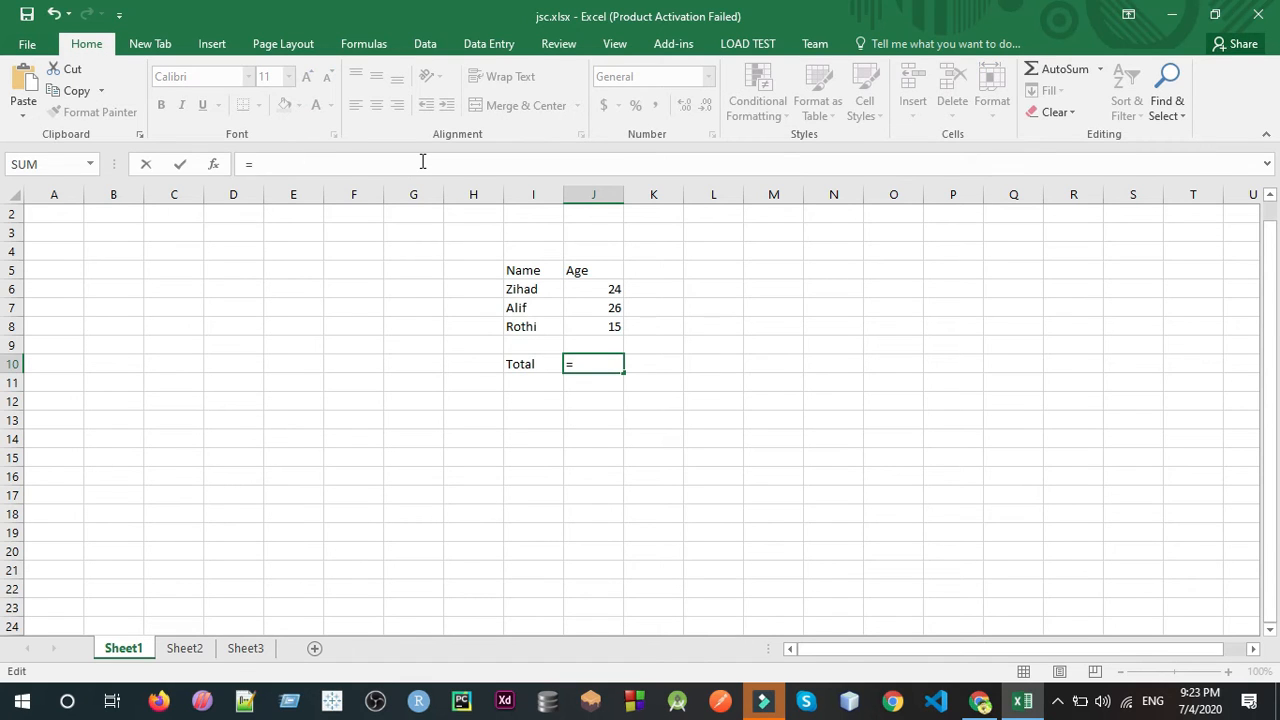
pyautogui.click(581, 363)
pyautogui.press('BackSpace')
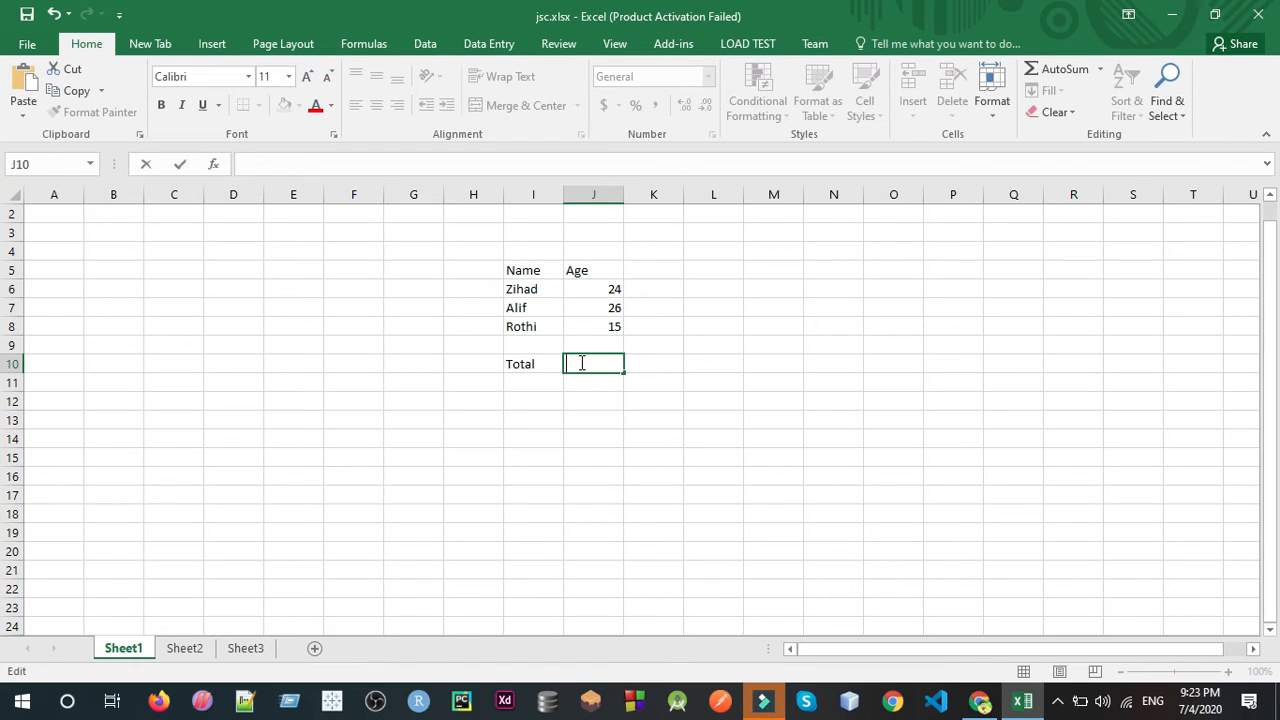
pyautogui.click(603, 438)
# Total the ages in cell J10 with the formula =SUM(J6:J8).
pyautogui.click(589, 366)
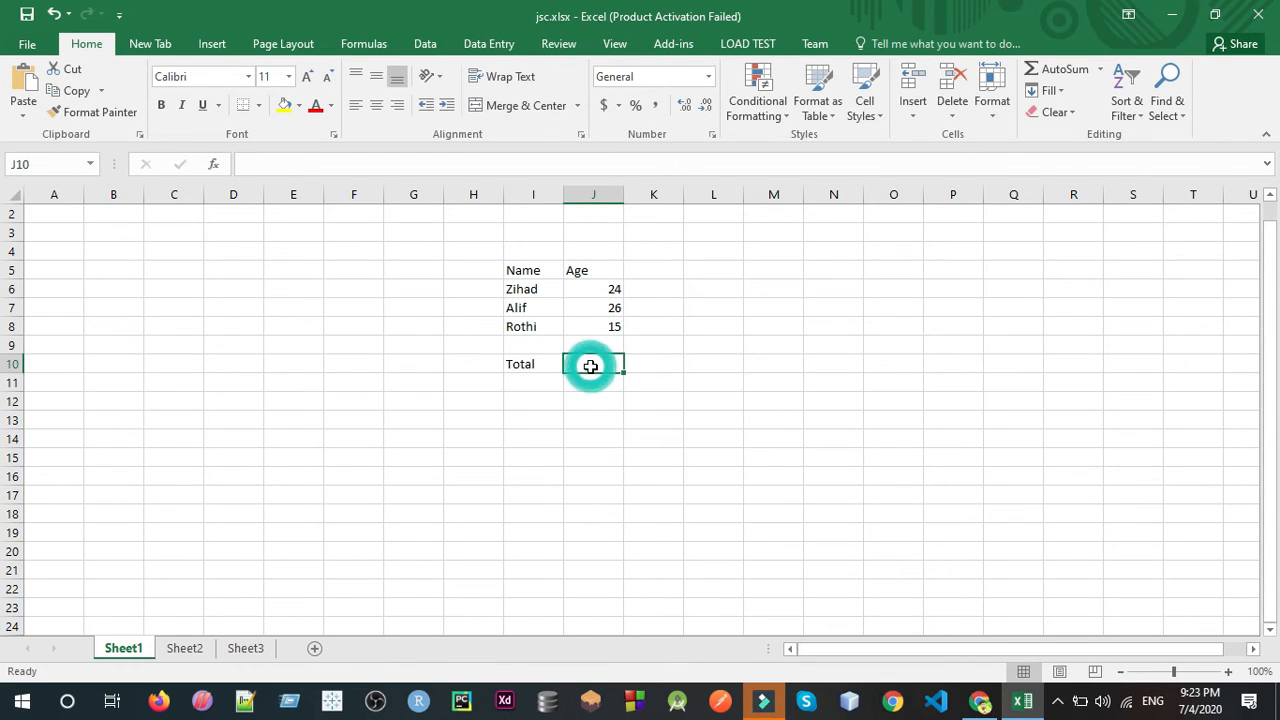
pyautogui.doubleClick(591, 366)
pyautogui.click(458, 165)
pyautogui.write('=')
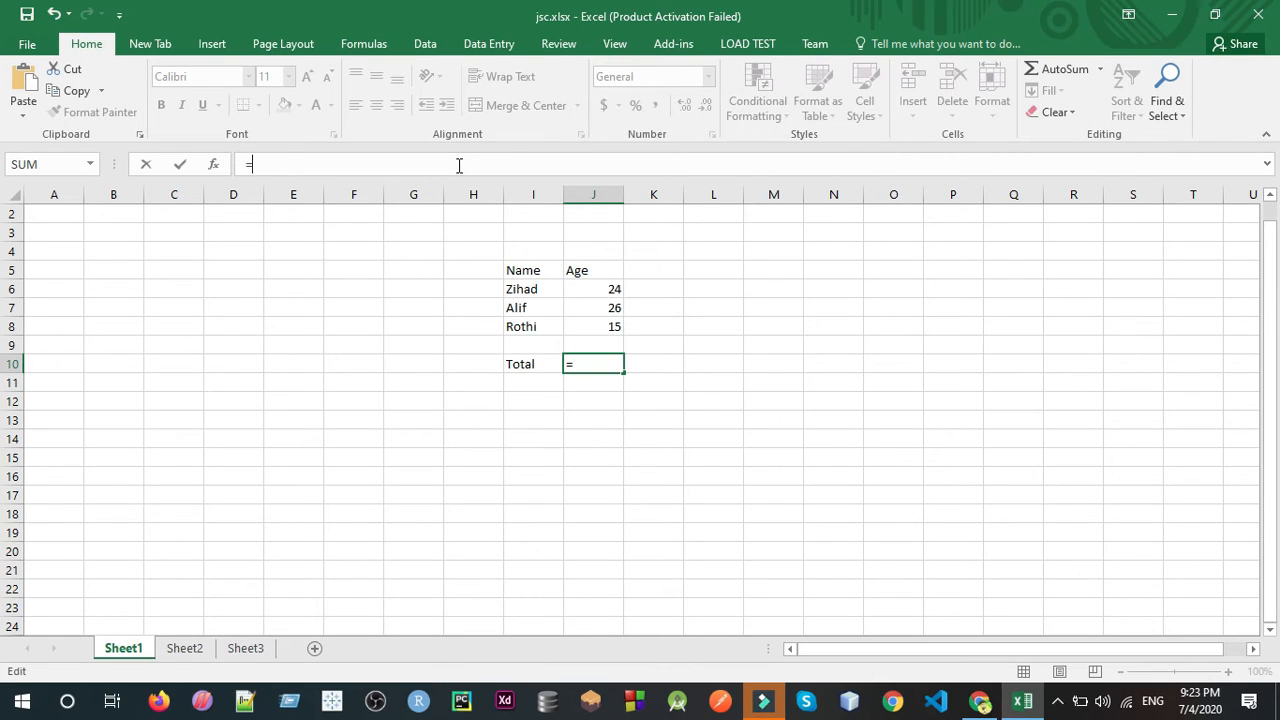
pyautogui.write('SUM')
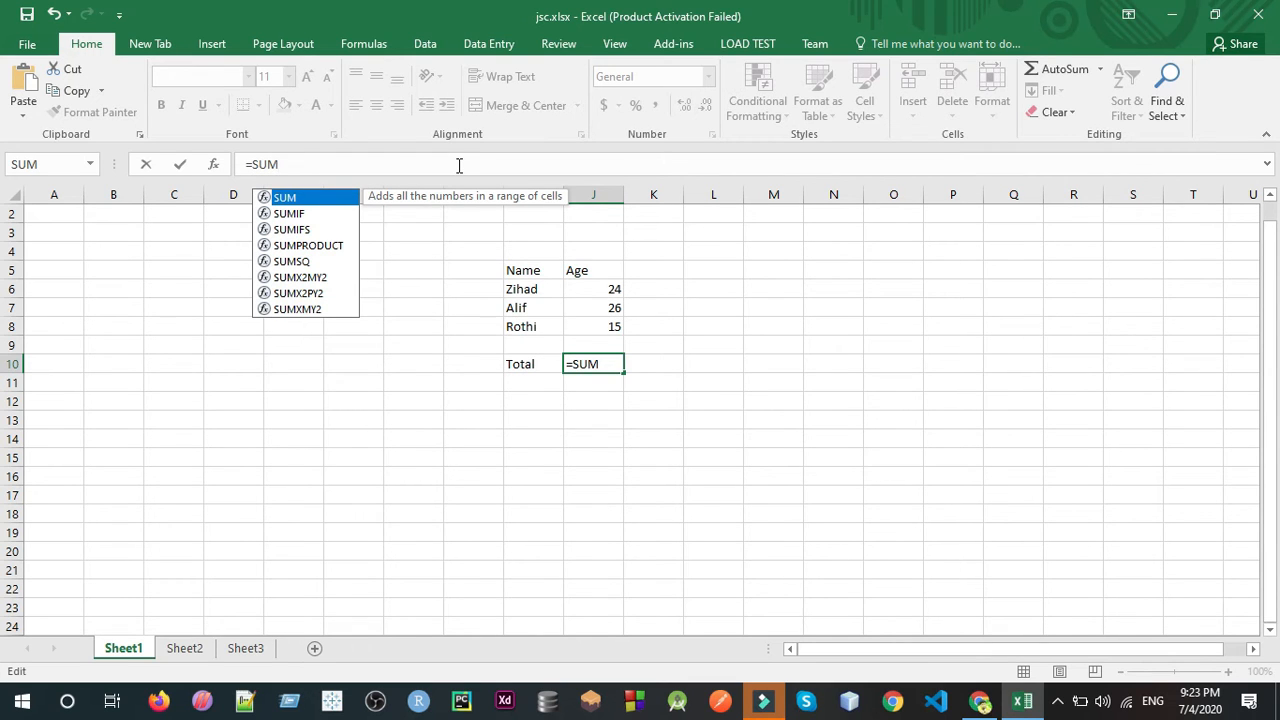
pyautogui.write('(')
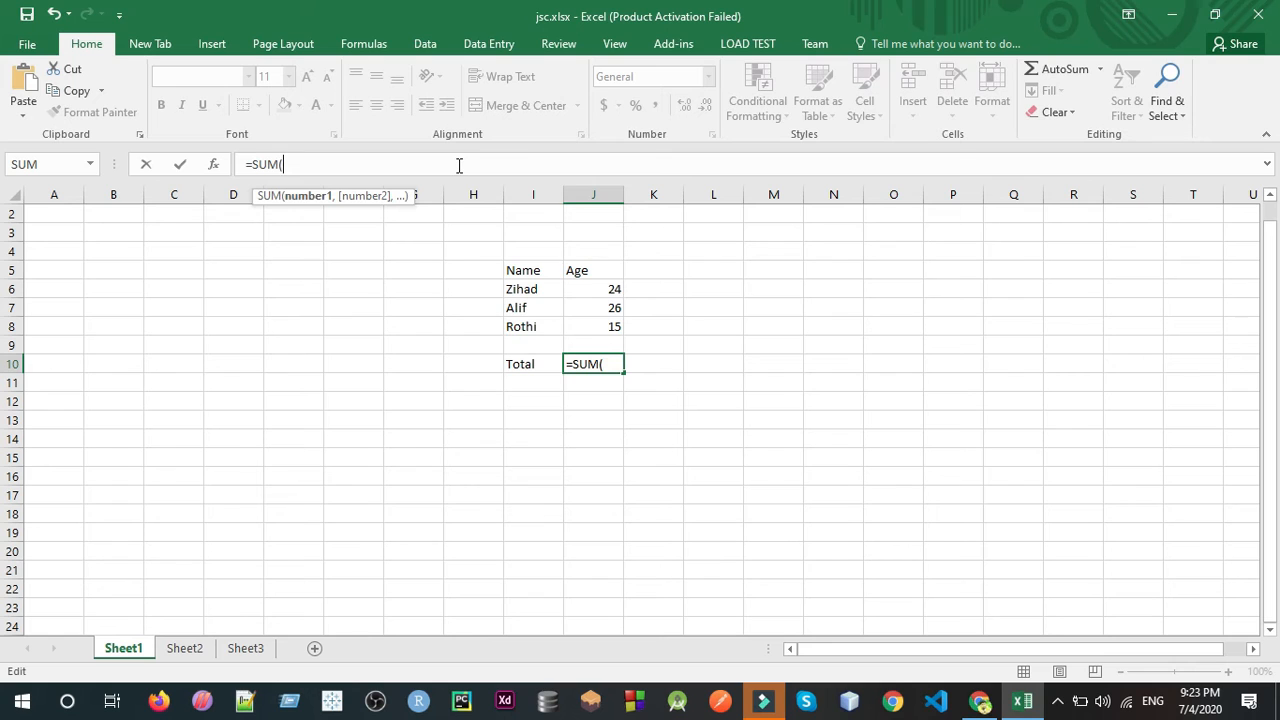
pyautogui.moveTo(613, 328); pyautogui.dragTo(594, 293)
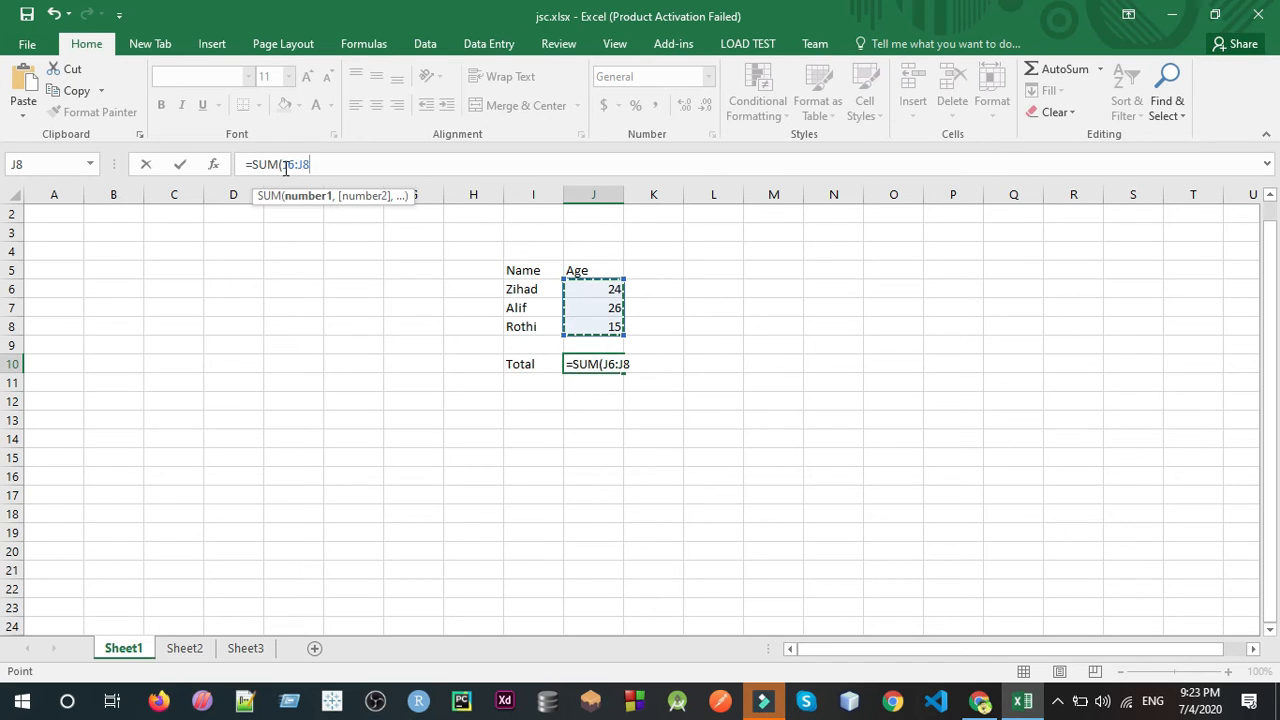
pyautogui.write(')')
pyautogui.press('Return')
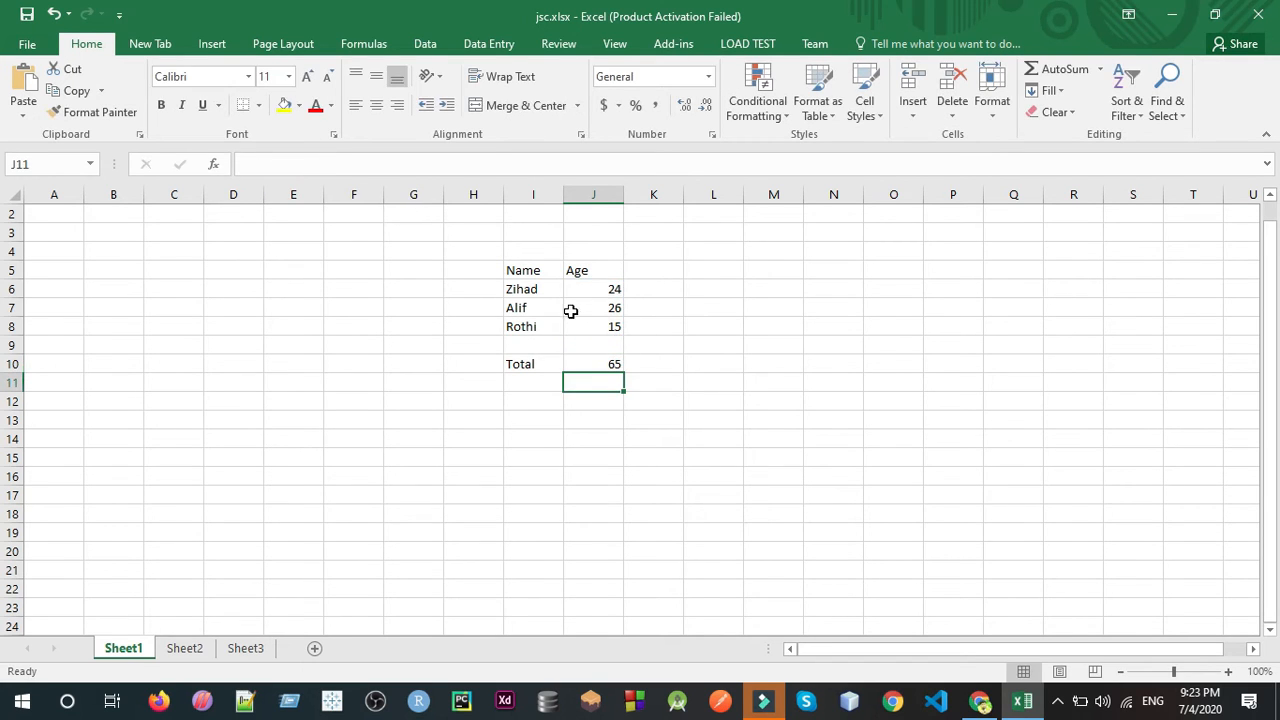
# Examine the formula behind the total in cell J10.
pyautogui.click(604, 366)
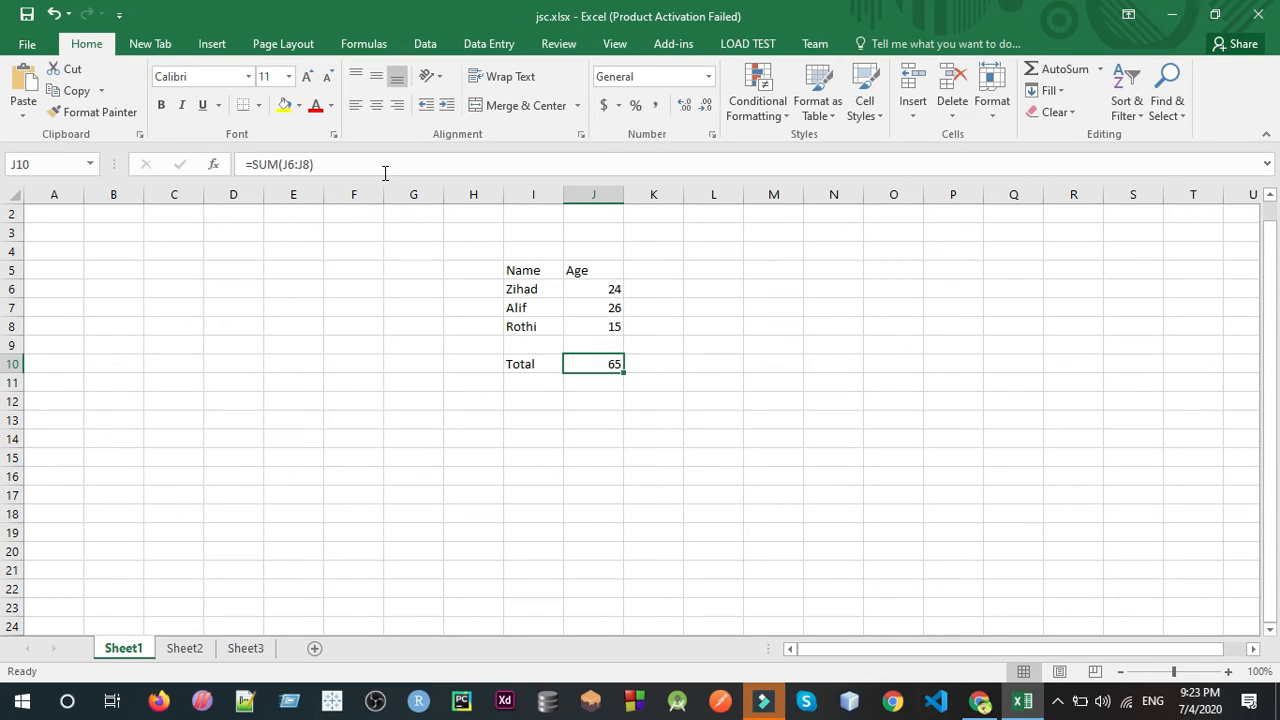
pyautogui.click(604, 442)
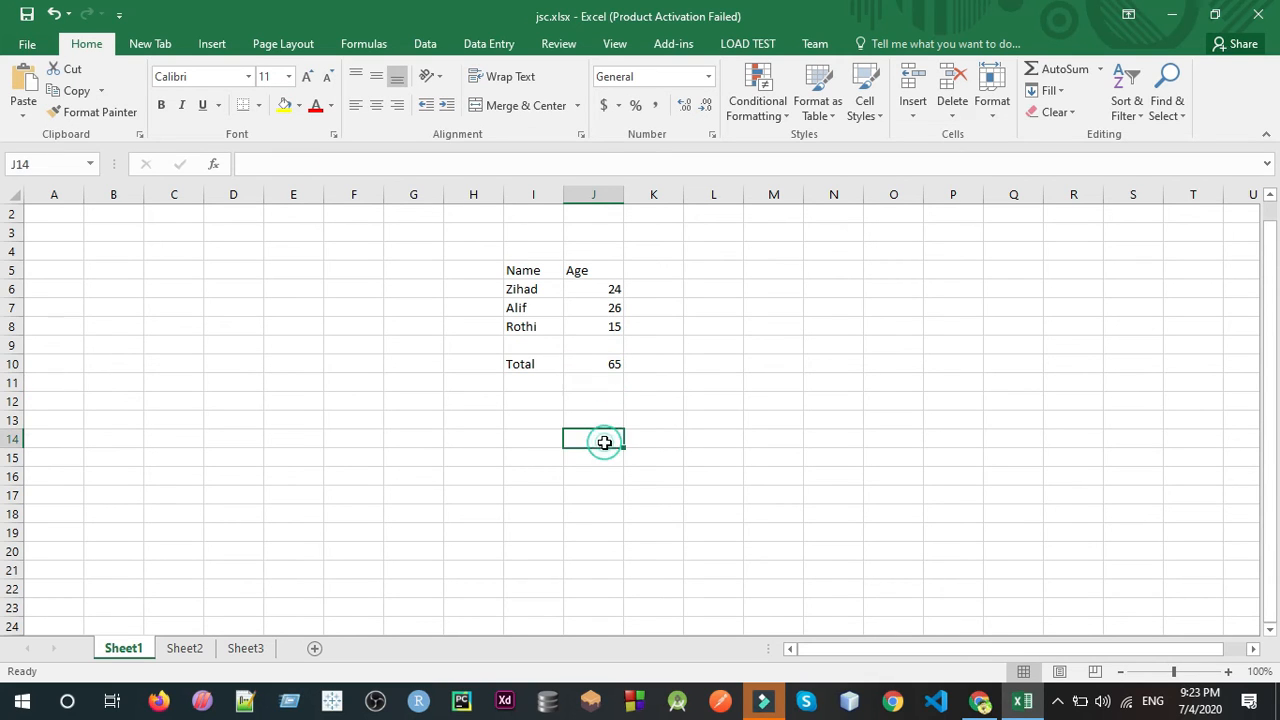
pyautogui.click(596, 364)
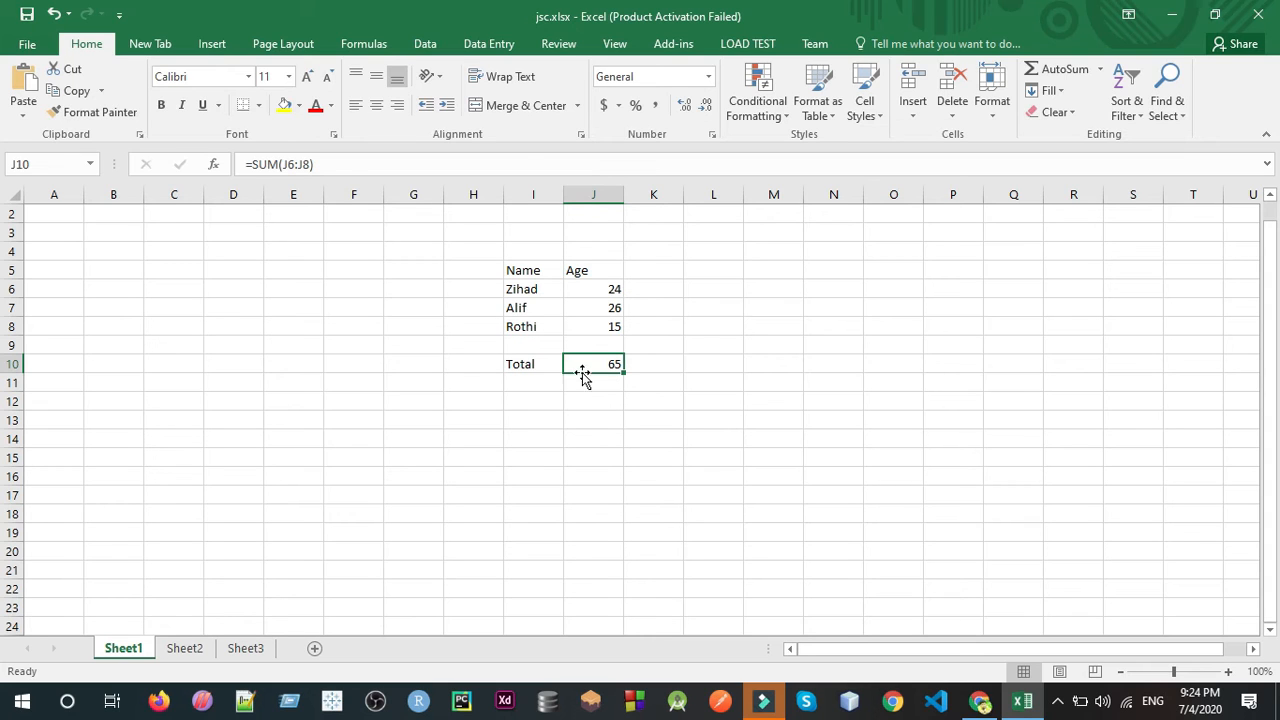
# Enter 34 in cell A2 and 50 in cell B2.
pyautogui.click(48, 213)
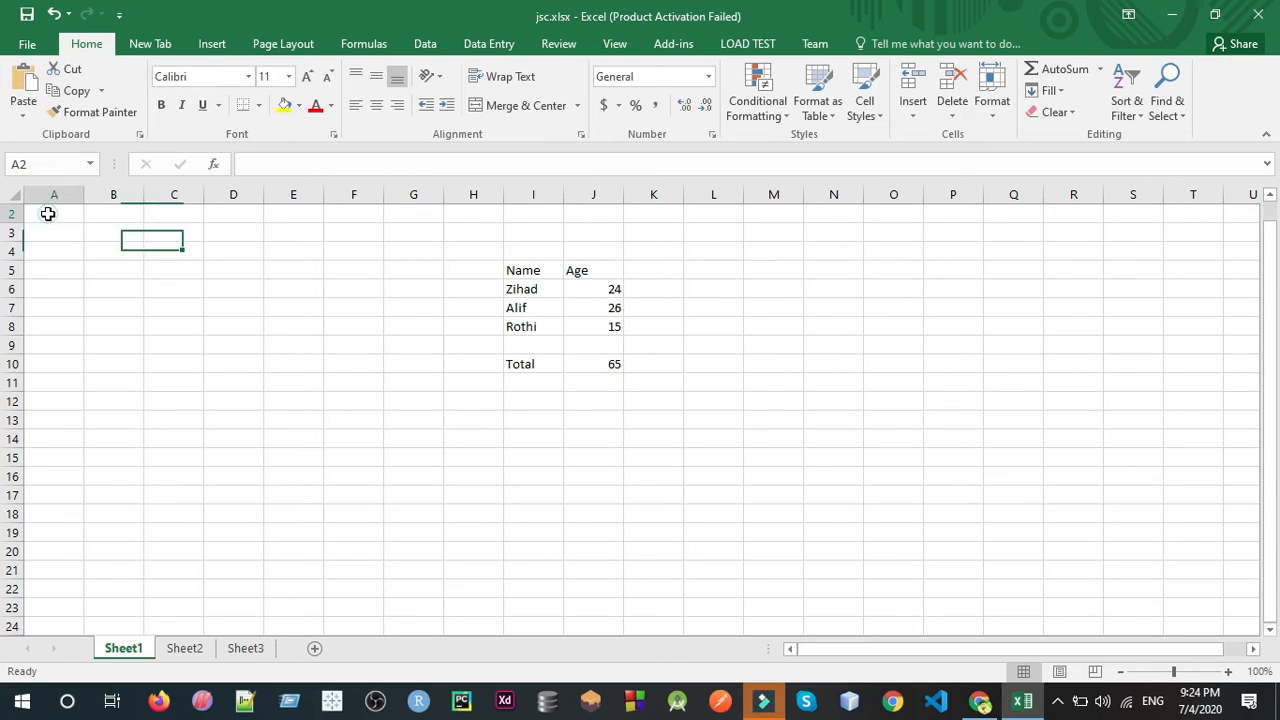
pyautogui.doubleClick(49, 214)
pyautogui.doubleClick(49, 214)
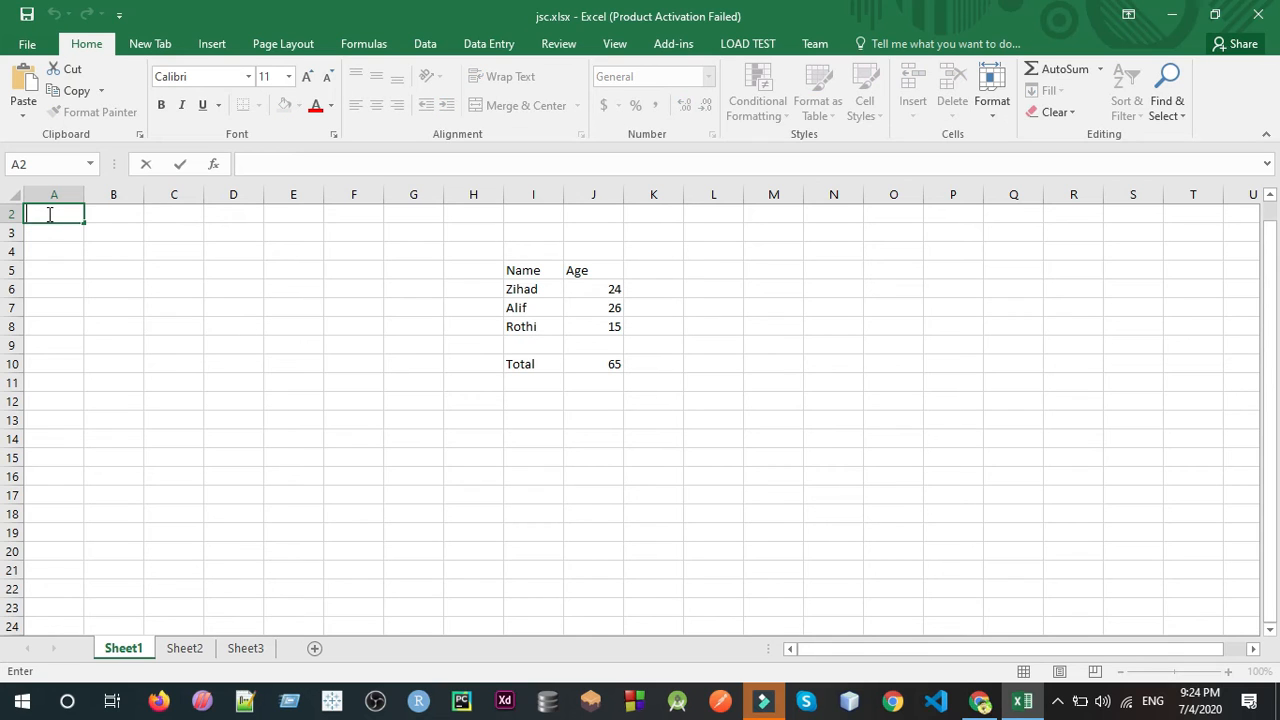
pyautogui.write('34')
pyautogui.press('Tab')
pyautogui.write('50')
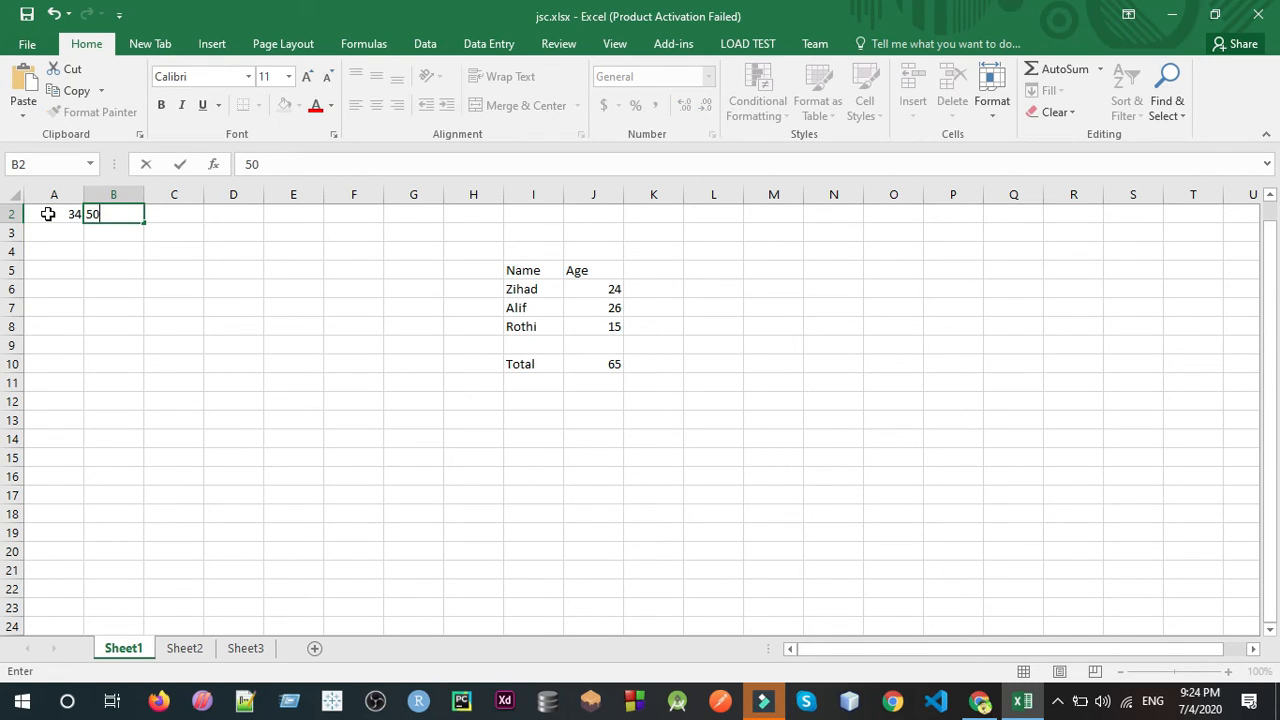
# Change the value in cell A2 to 30.
pyautogui.click(49, 214)
pyautogui.press('BackSpace')
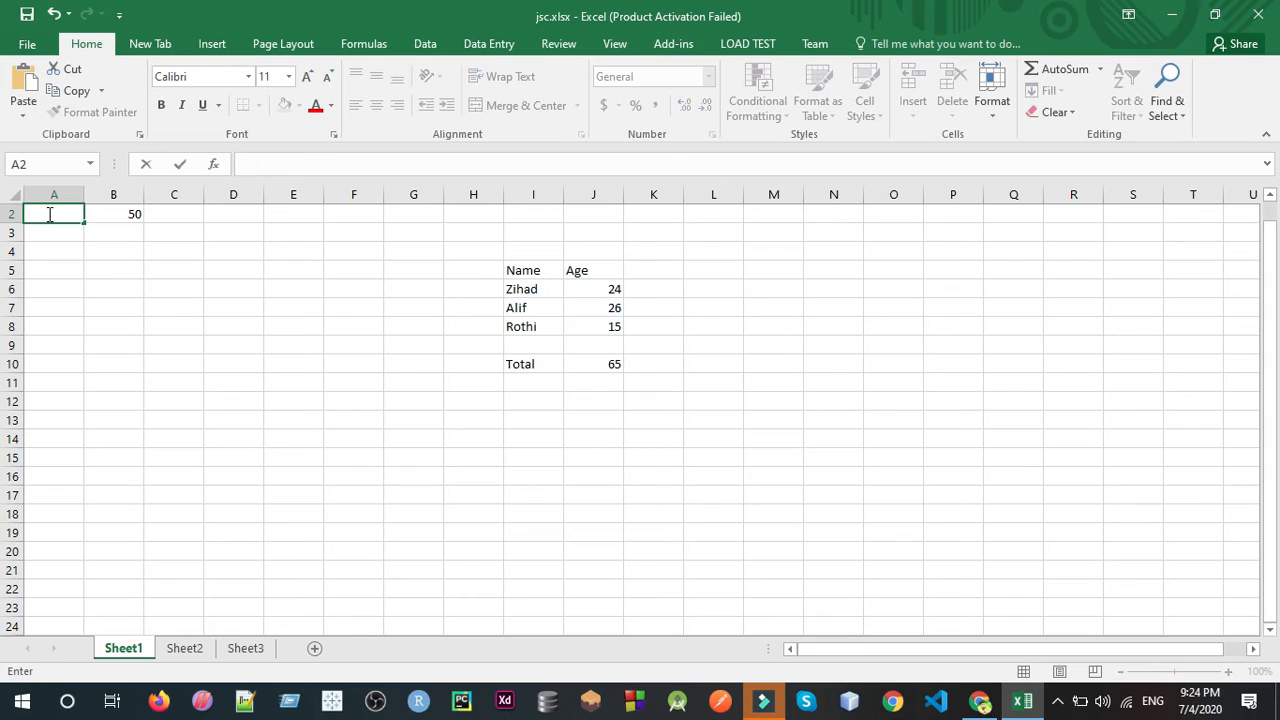
pyautogui.write('0')
pyautogui.press('BackSpace')
pyautogui.write('30')
pyautogui.press('Tab')
pyautogui.press('Tab')
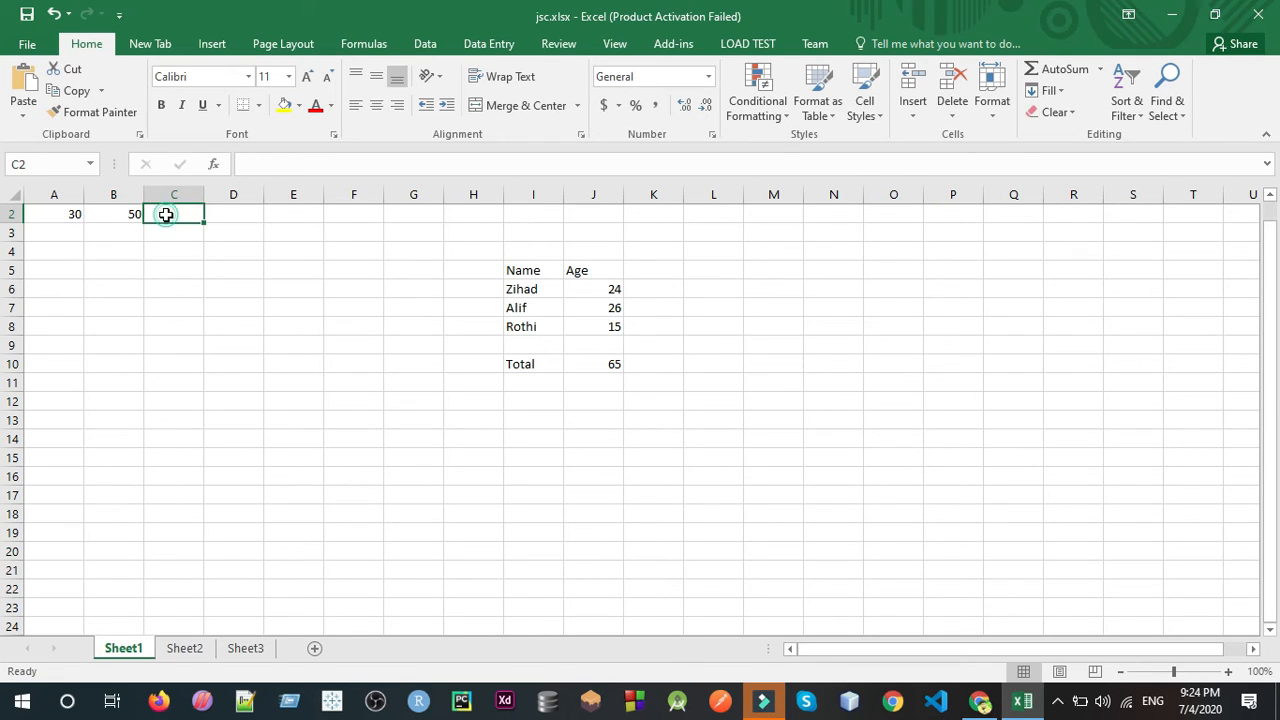
# Start a formula in cell C2 with an equals sign.
pyautogui.press('BackSpace')
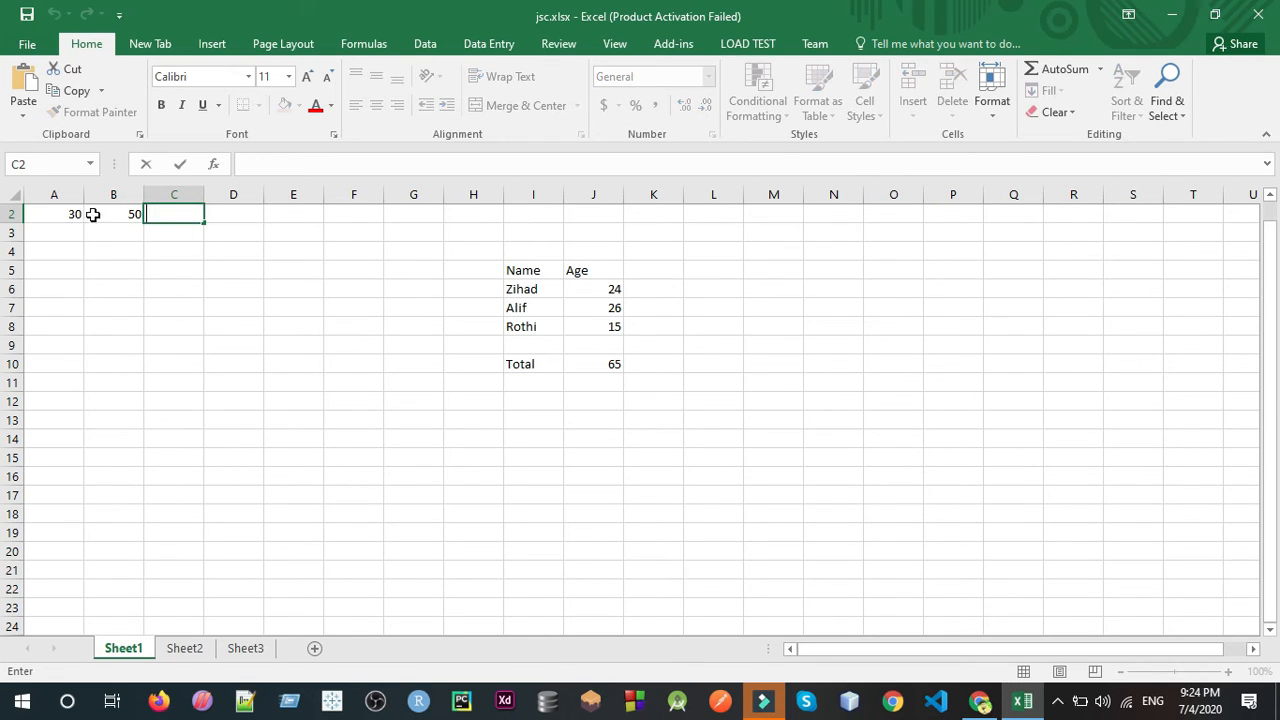
pyautogui.click(185, 214)
pyautogui.click(271, 166)
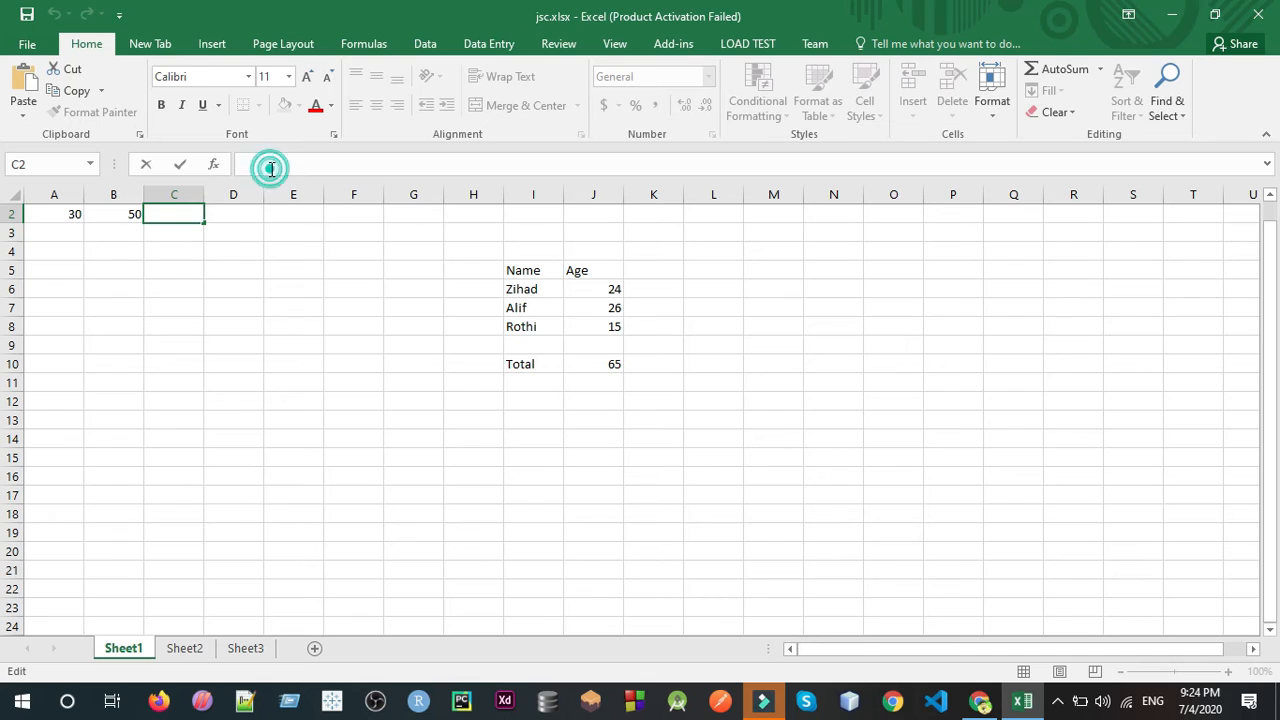
pyautogui.write('=')
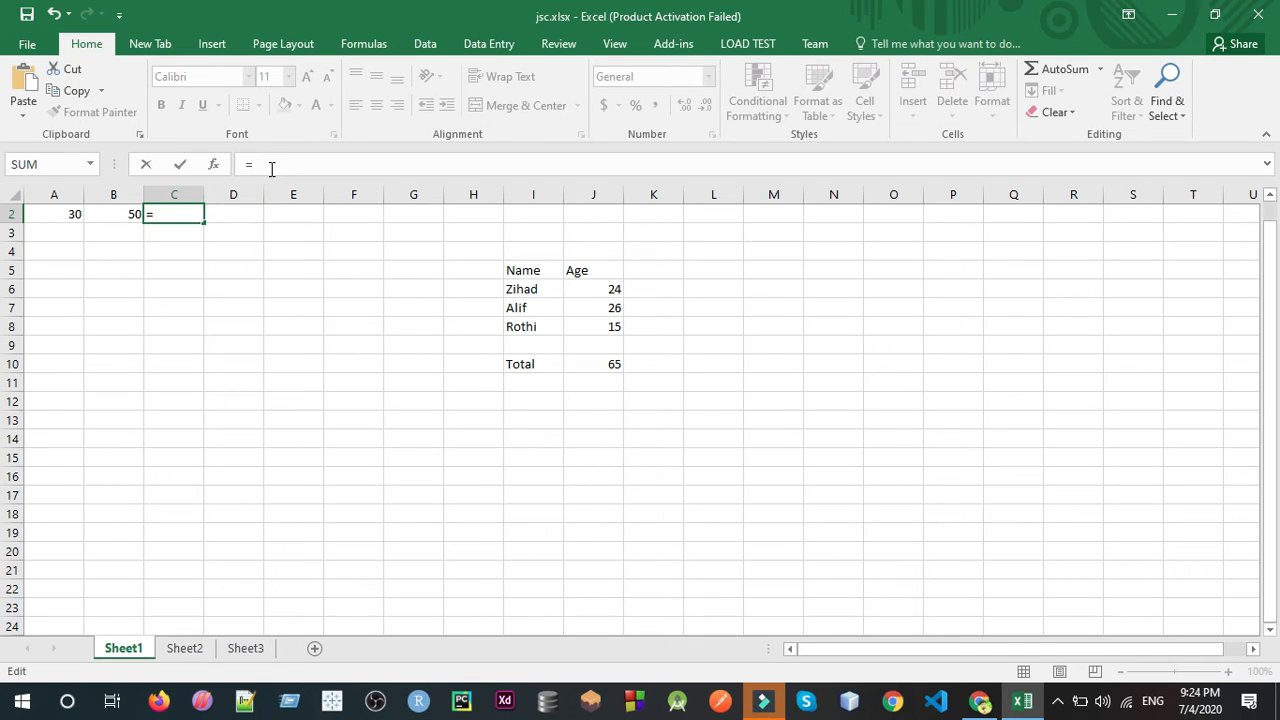
pyautogui.click(594, 364)
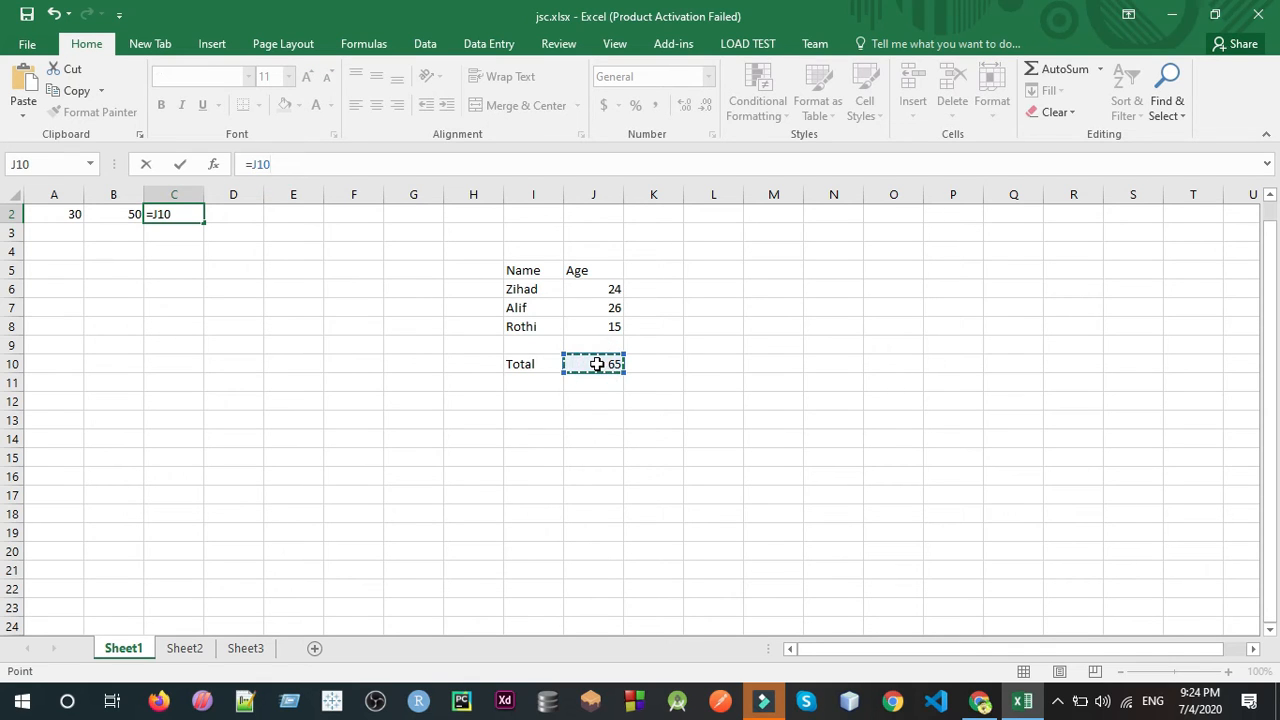
pyautogui.click(600, 457)
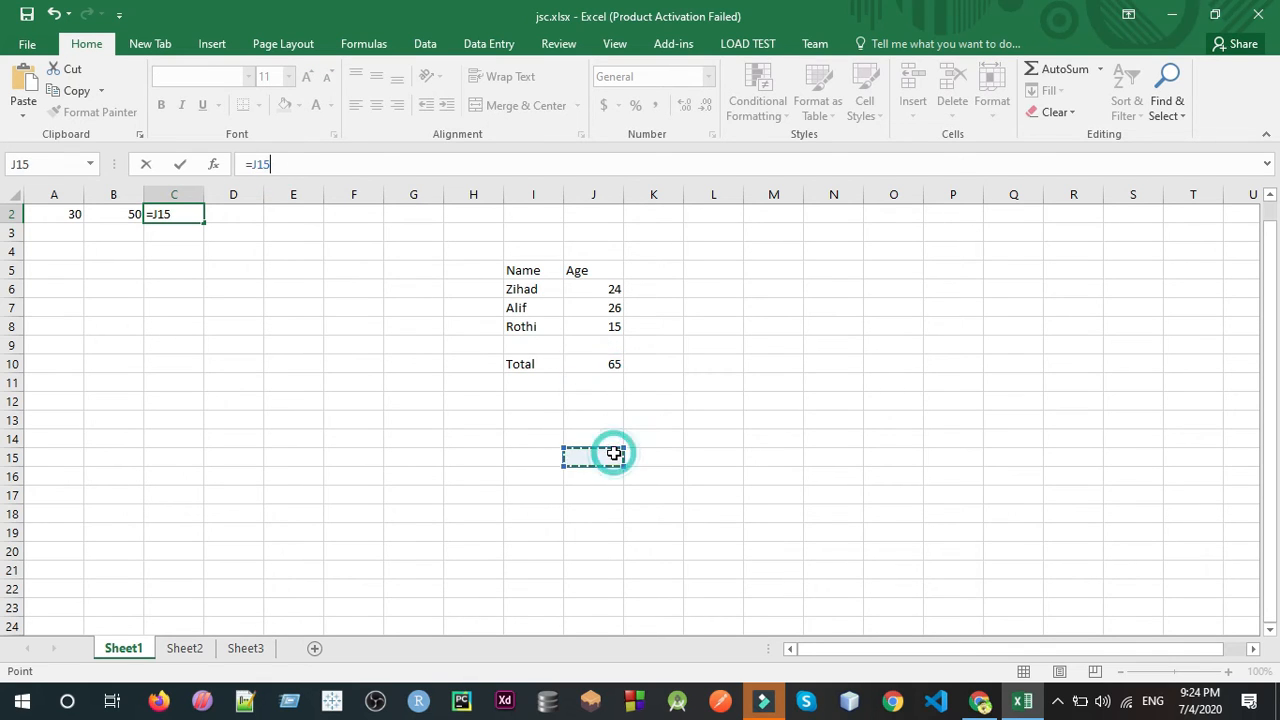
pyautogui.click(591, 362)
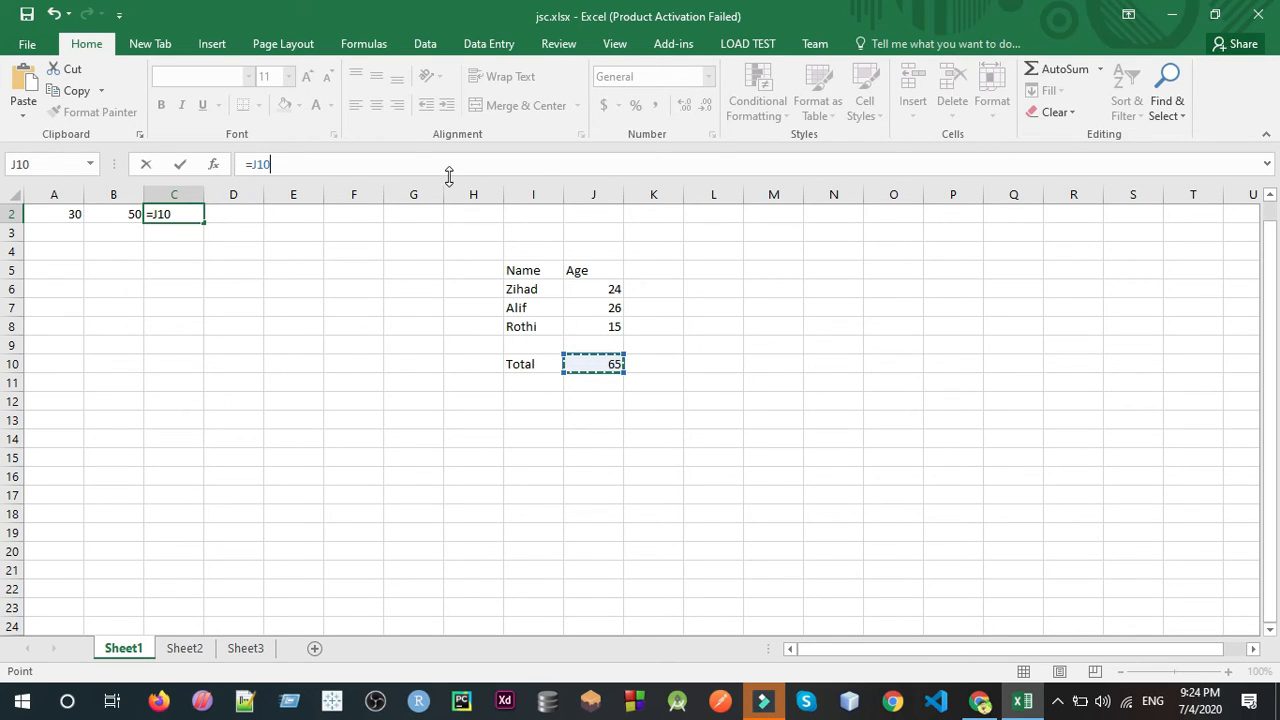
pyautogui.press('BackSpace')
pyautogui.press('BackSpace')
pyautogui.press('BackSpace')
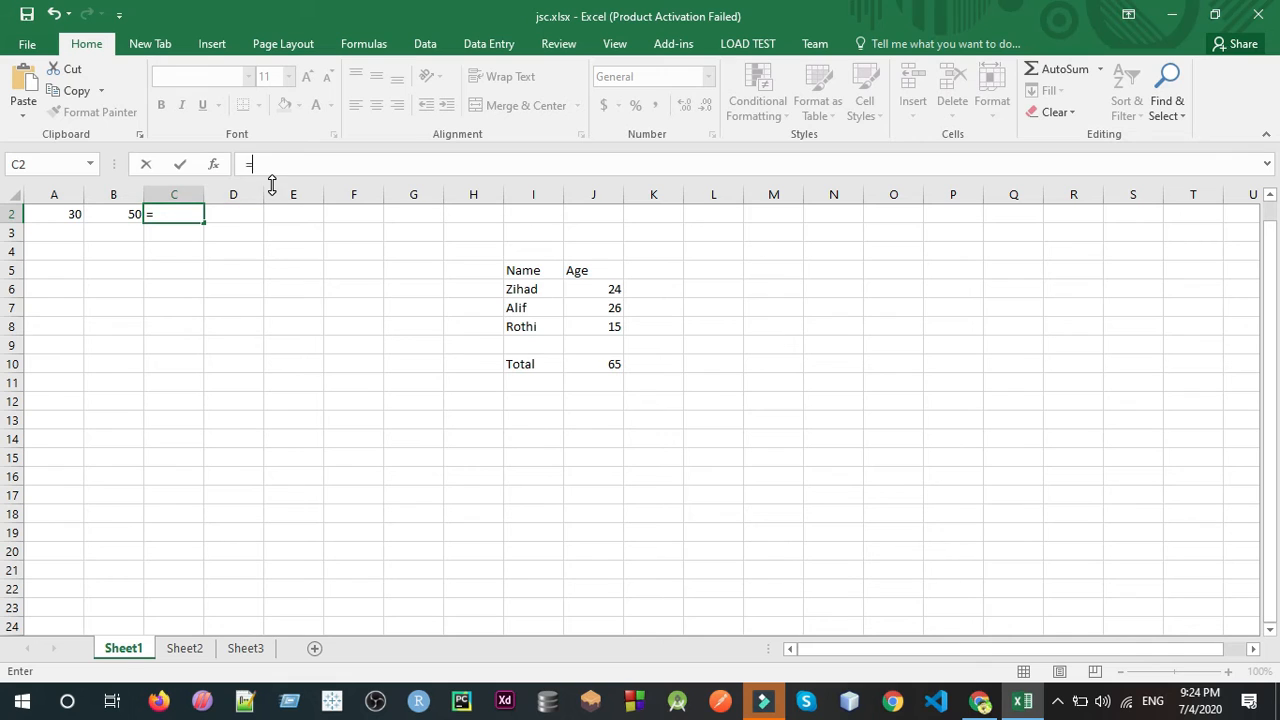
# Complete the formula in cell C2 as =A2+B2 and select the cell to review it.
pyautogui.write('A2+B2')
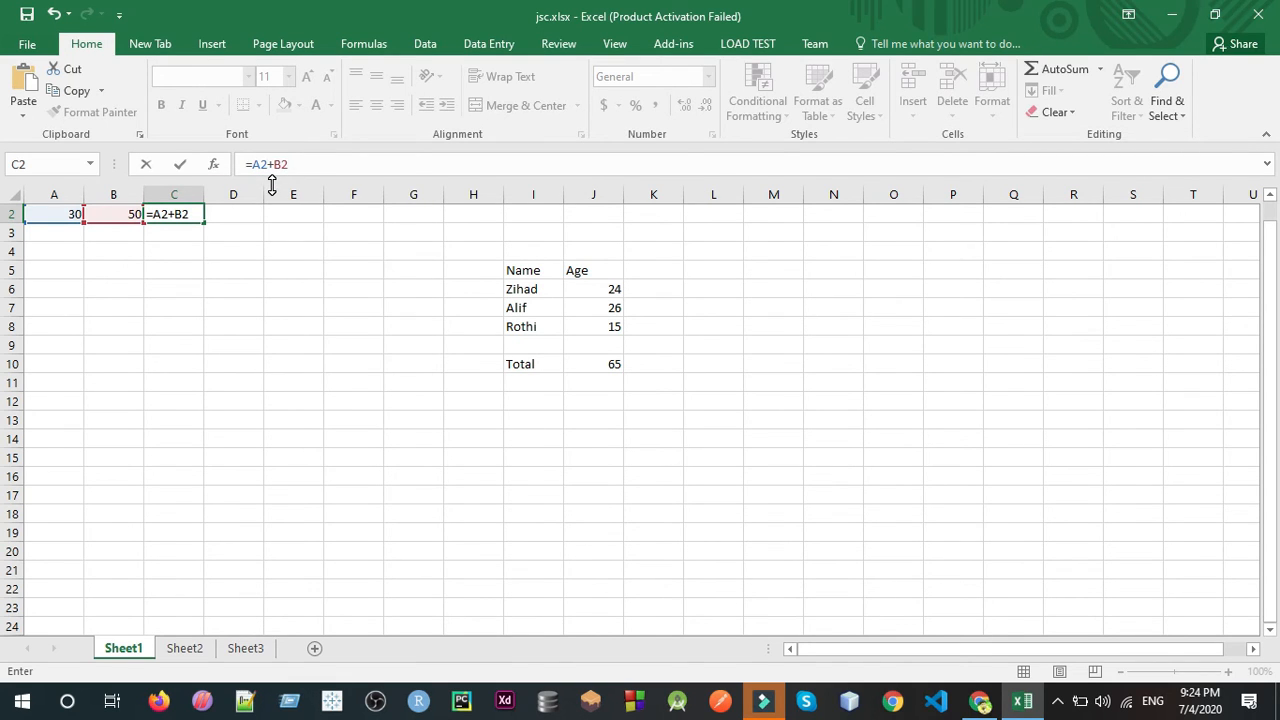
pyautogui.press('Return')
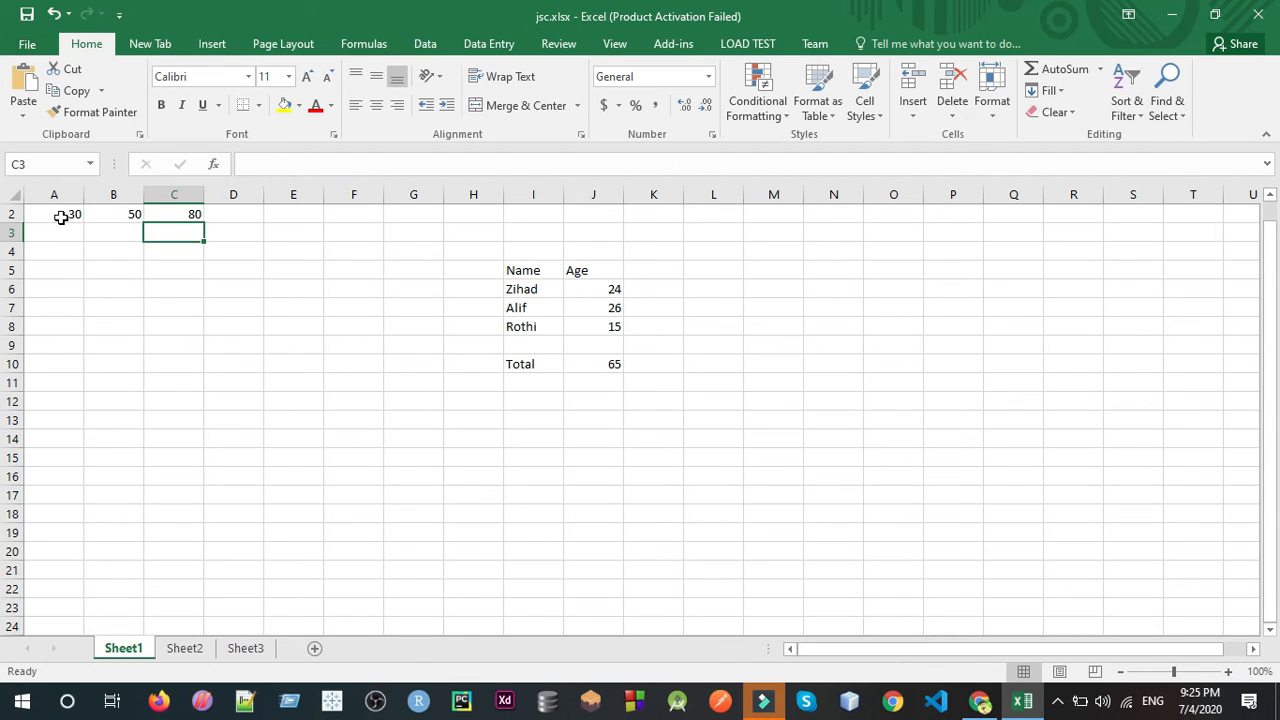
pyautogui.click(167, 213)
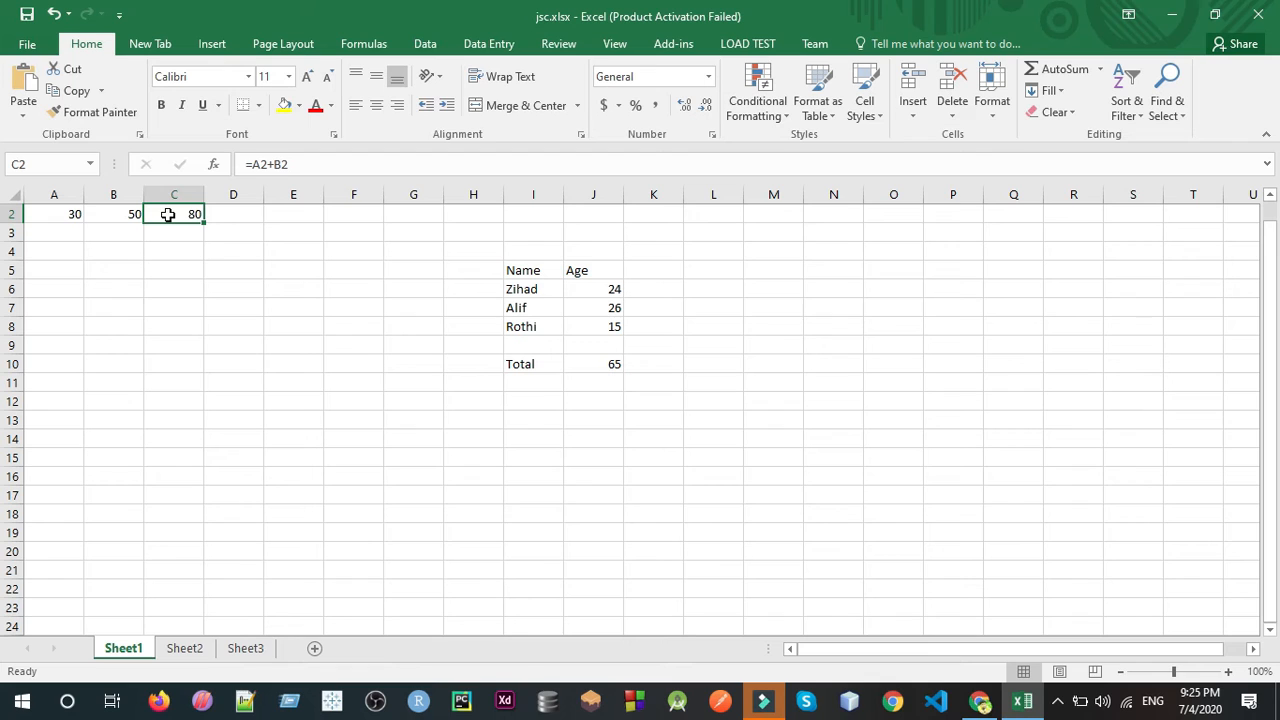
# Add the three numbers of row 2 in cell D2 with the formula =A2+B2+C2.
pyautogui.click(238, 215)
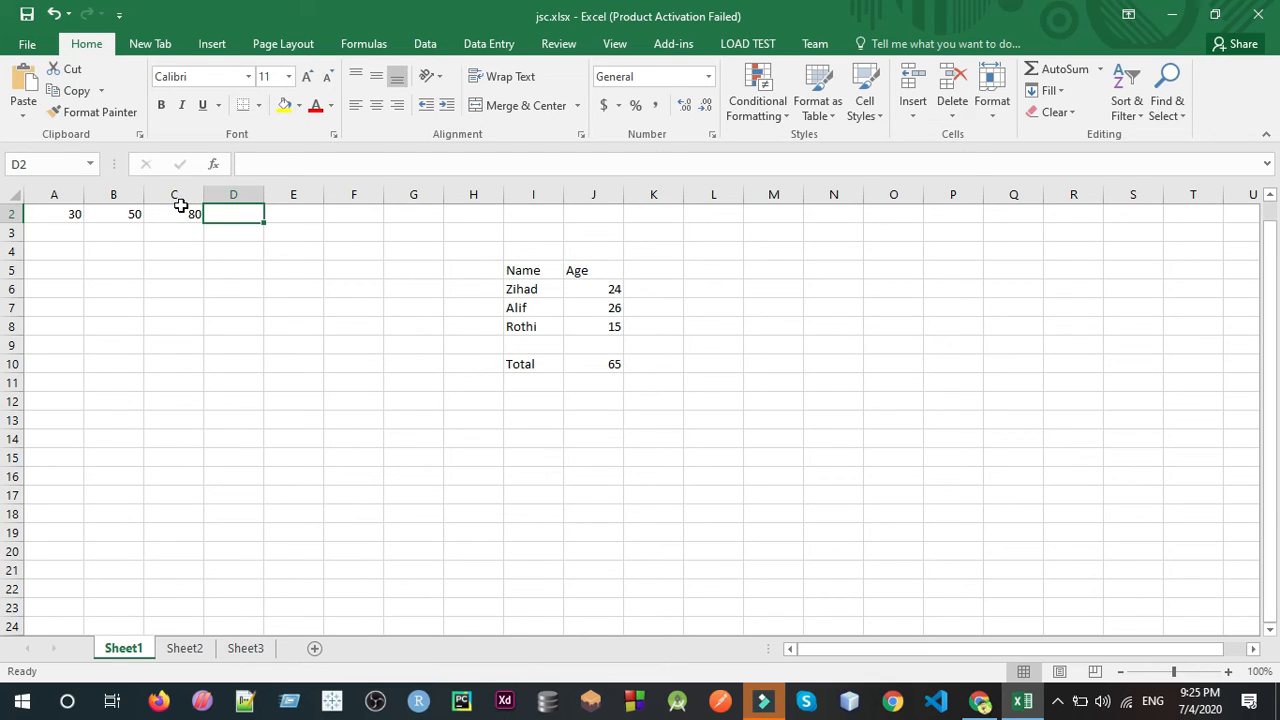
pyautogui.doubleClick(218, 215)
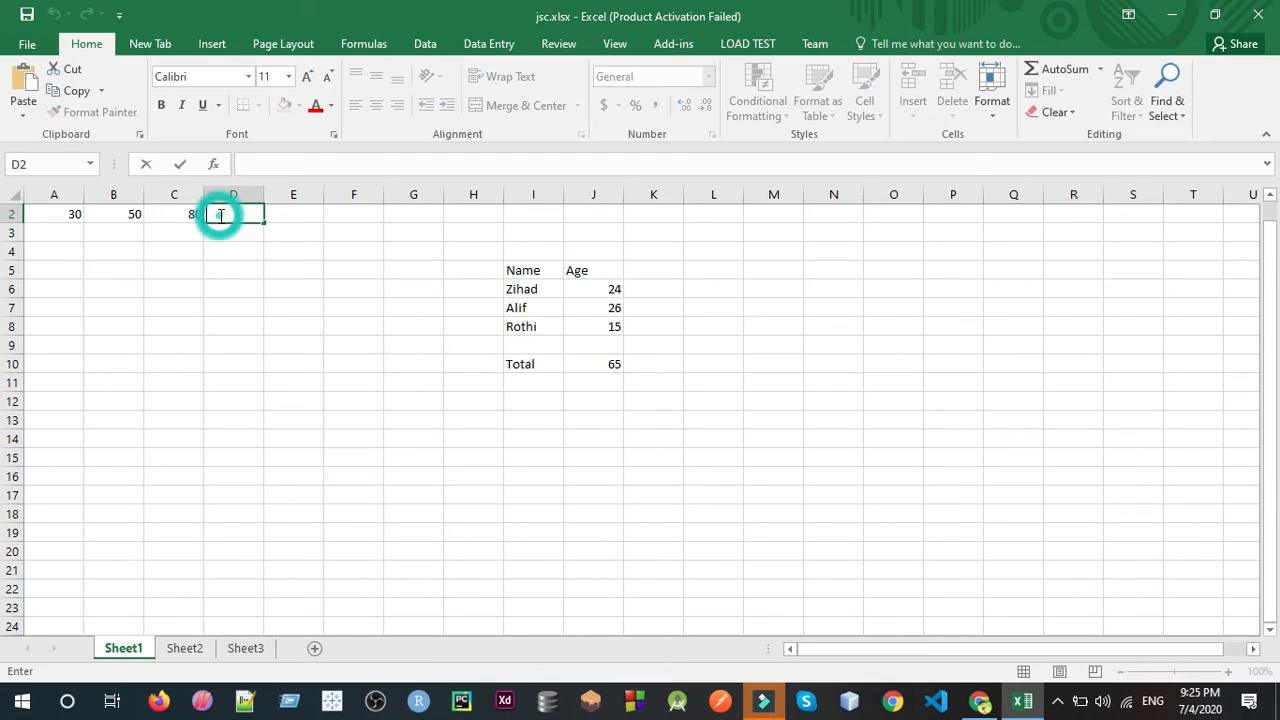
pyautogui.click(283, 167)
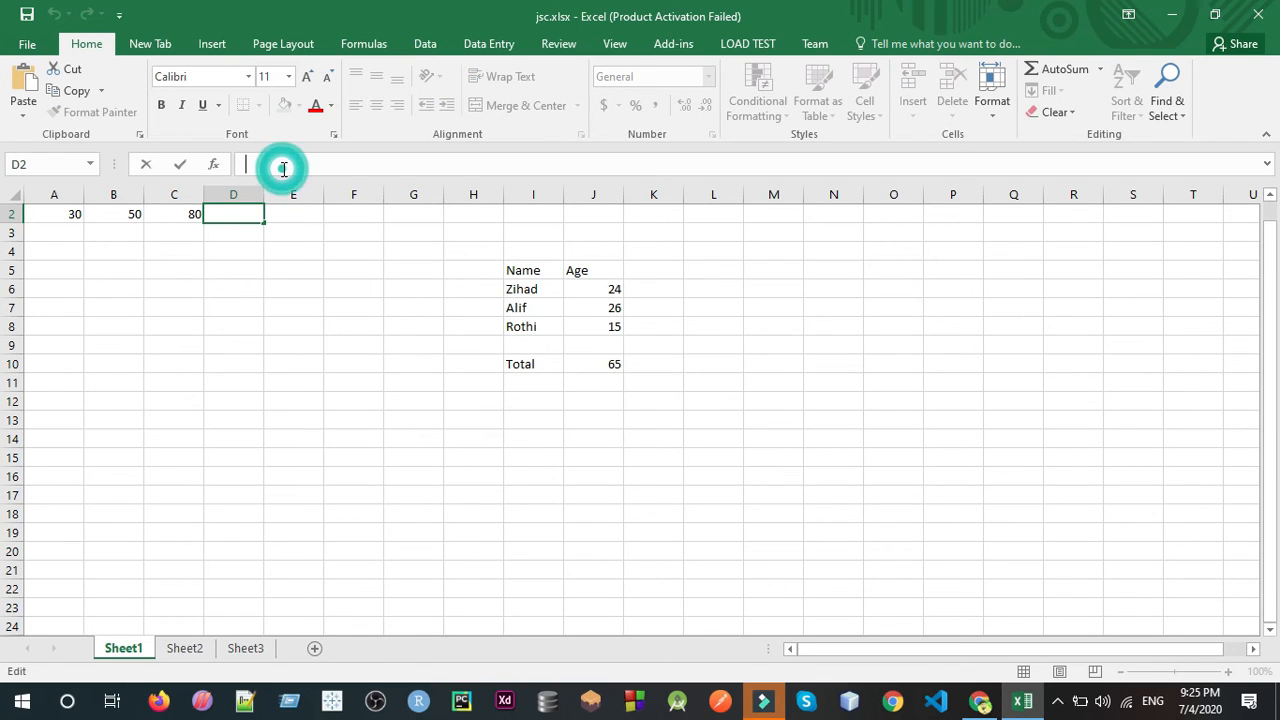
pyautogui.write('=')
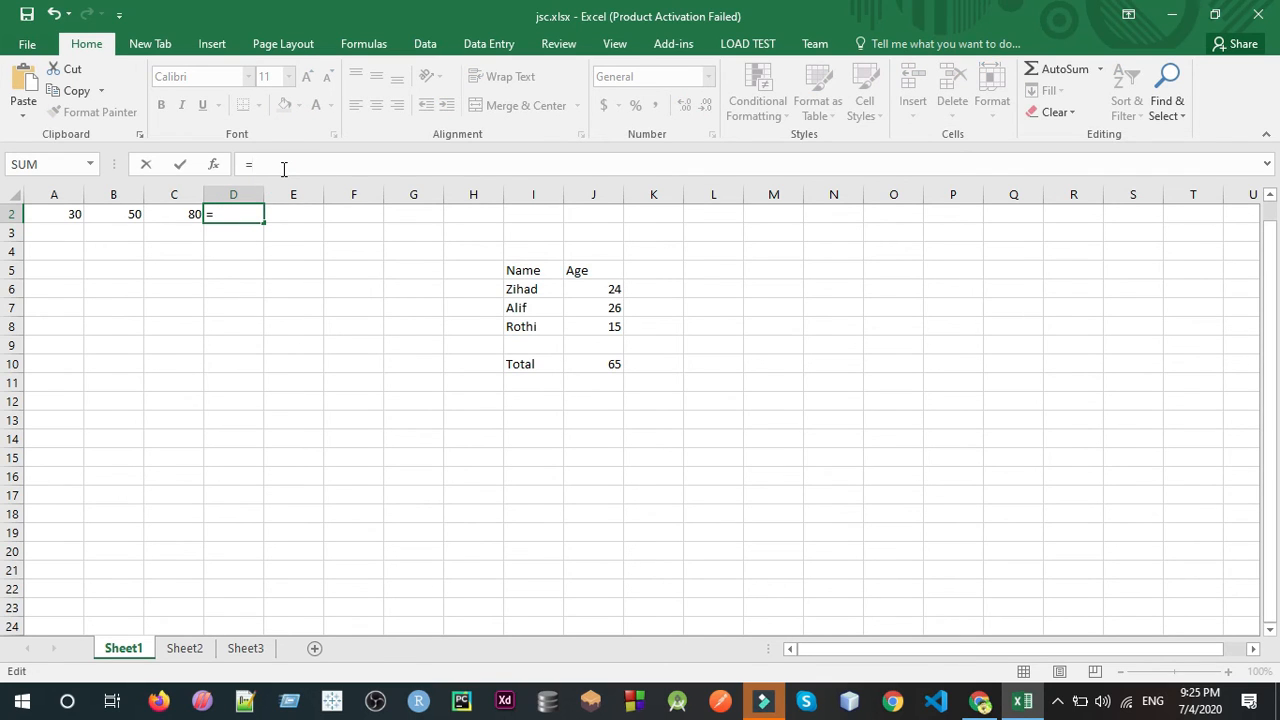
pyautogui.write('A2+B2+')
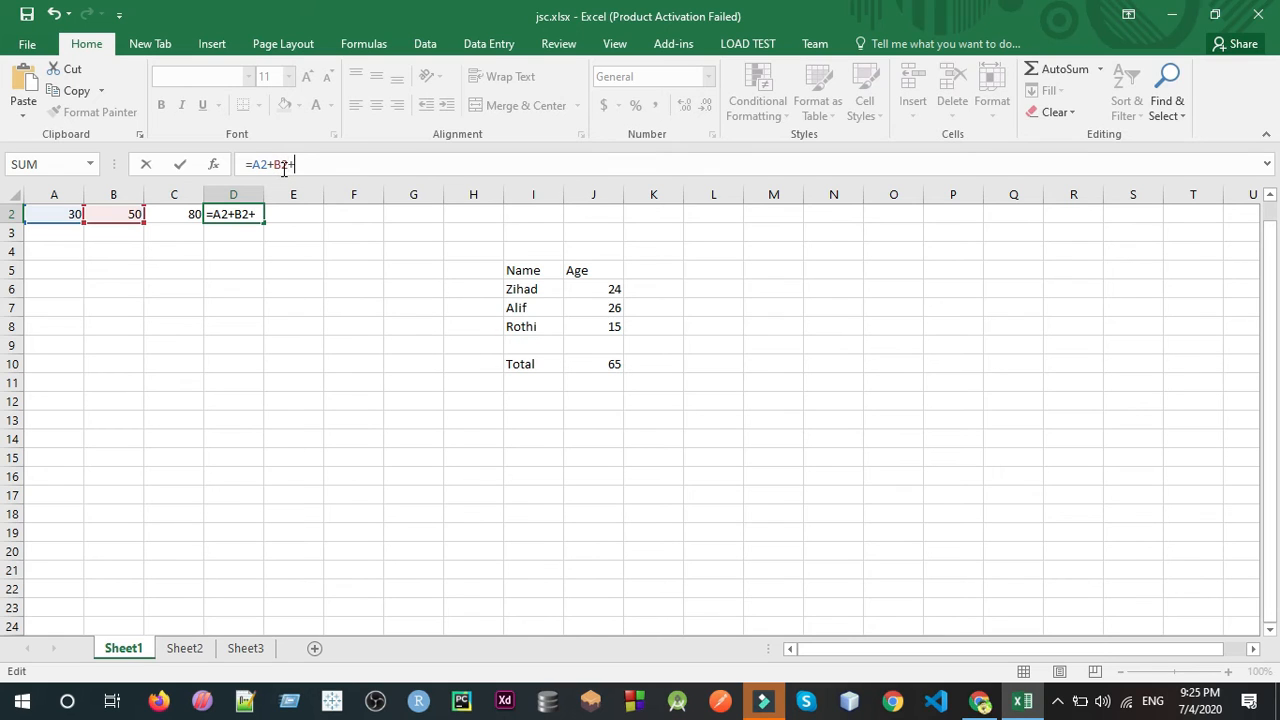
pyautogui.write('C')
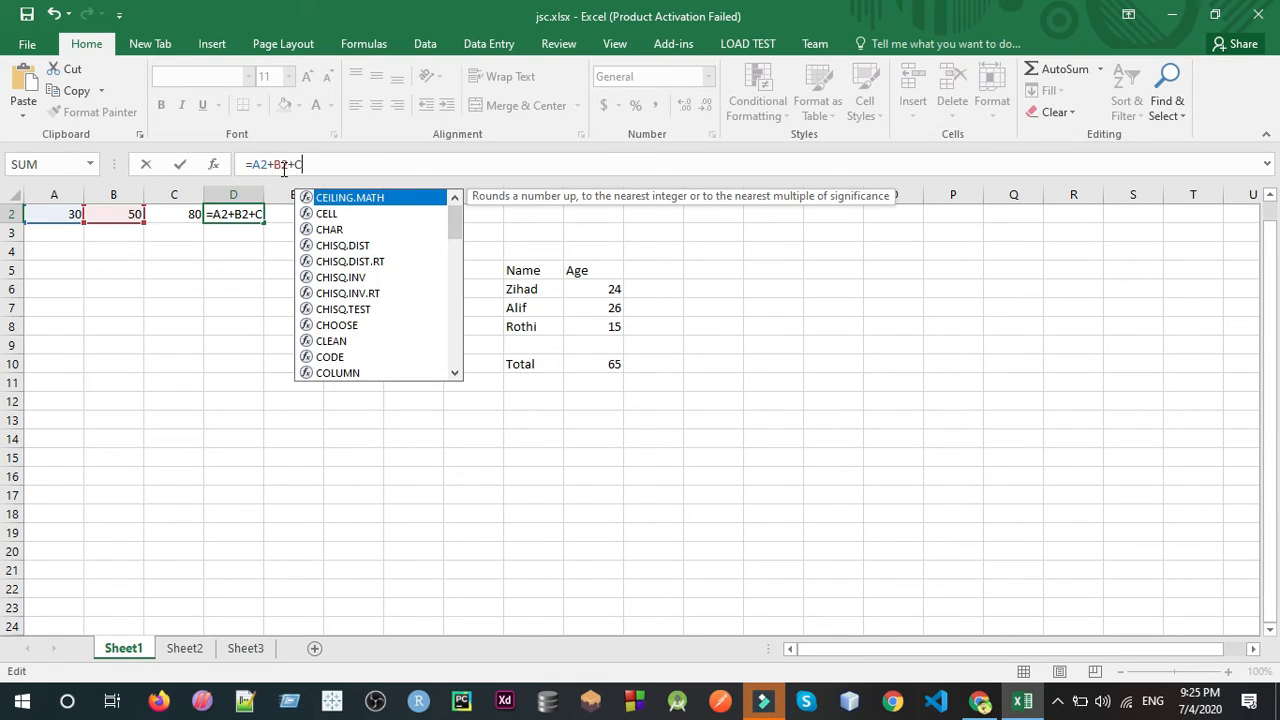
pyautogui.write('2')
pyautogui.press('Return')
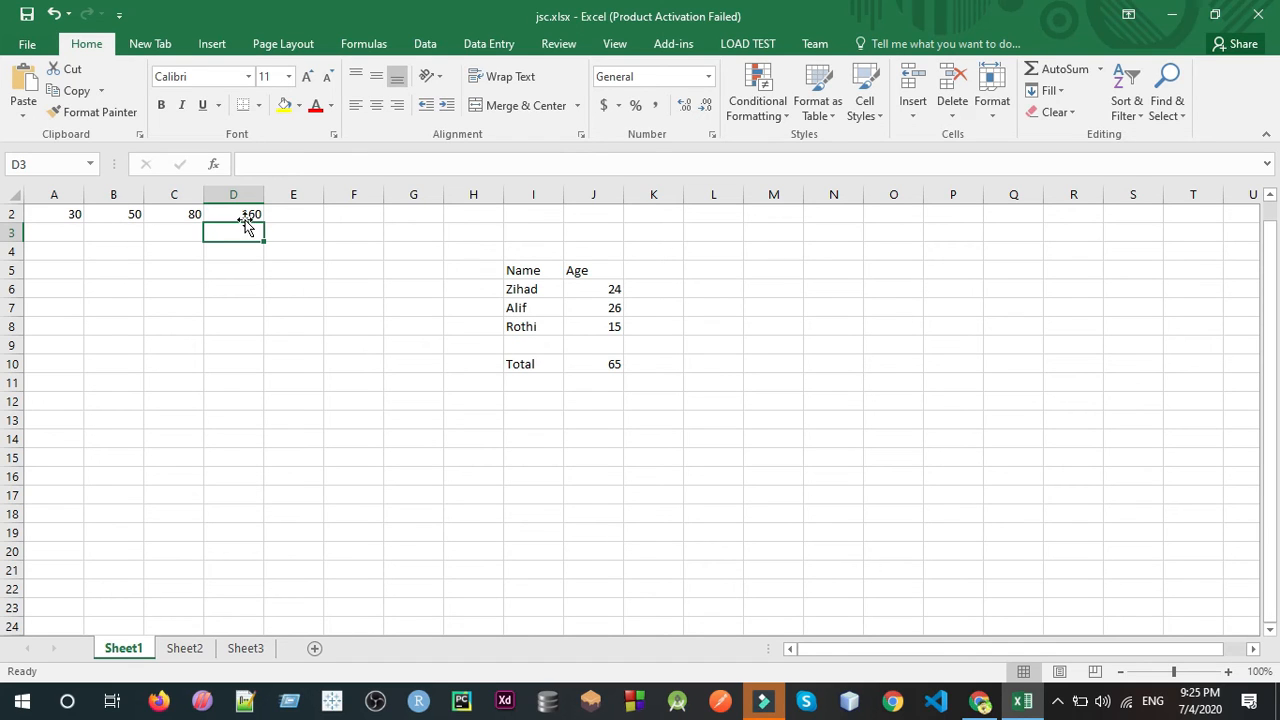
# Examine the addition formula in cell D2 and compare it with the SUM total in cell J10.
pyautogui.click(308, 256)
pyautogui.moveTo(230, 214); pyautogui.dragTo(88, 217)
pyautogui.click(77, 212)
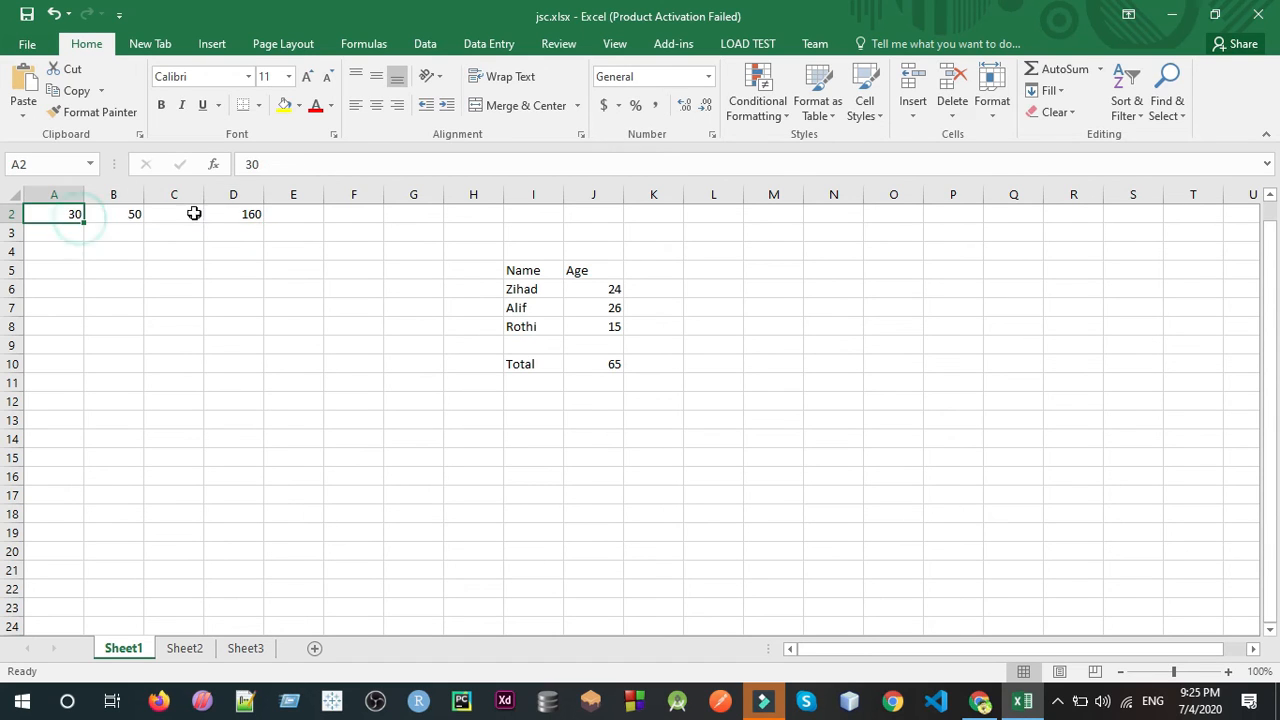
pyautogui.click(207, 216)
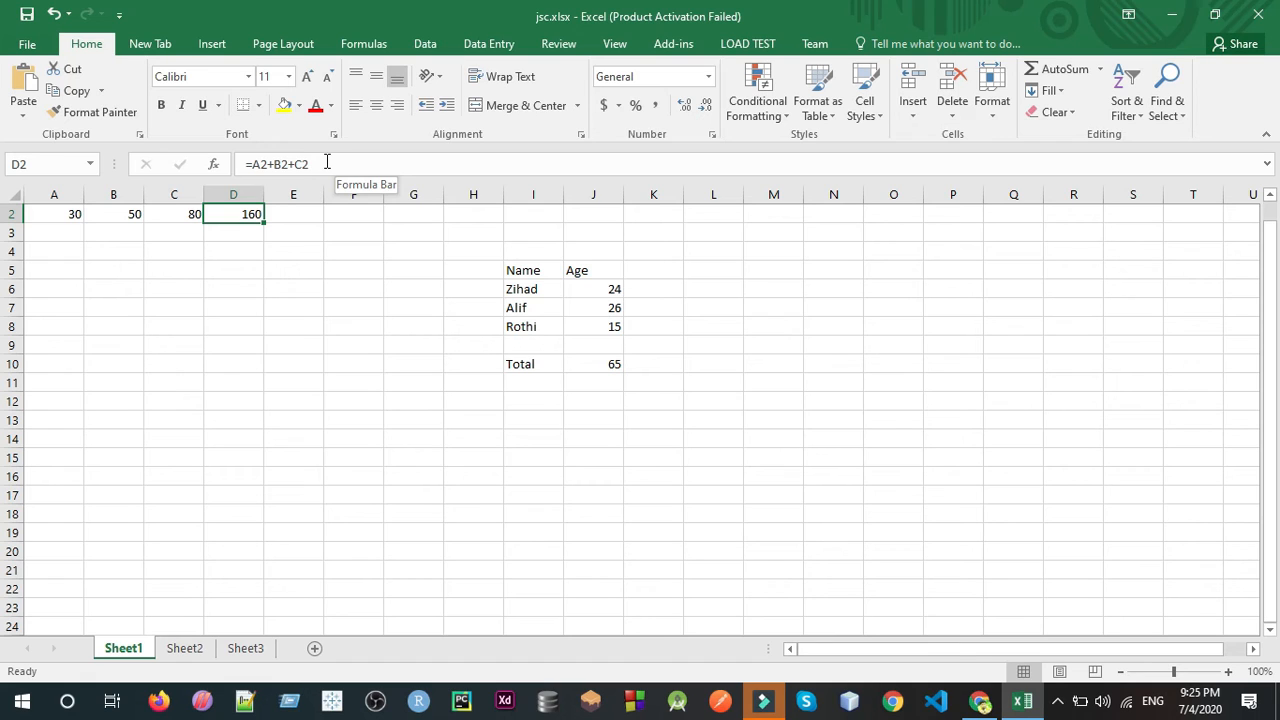
pyautogui.click(608, 363)
pyautogui.click(374, 283)
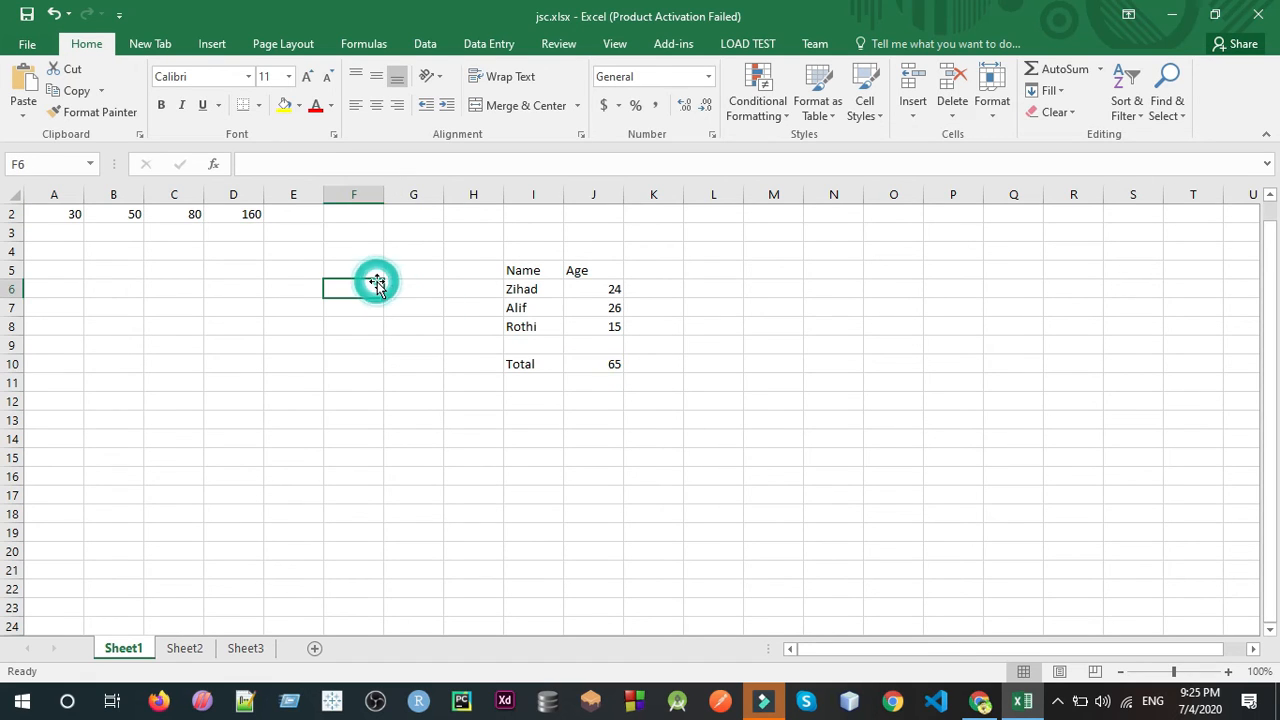
pyautogui.click(237, 213)
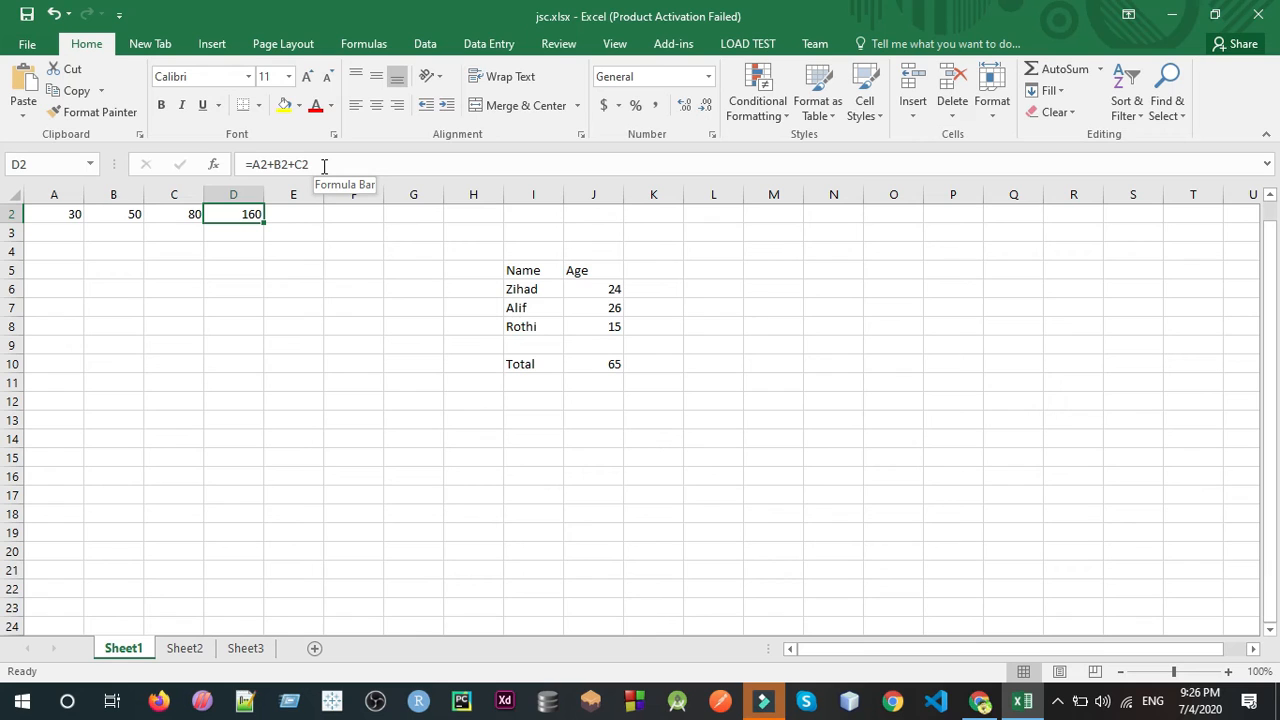
# Clear the formulas from cells D2 and C2.
pyautogui.moveTo(248, 214); pyautogui.dragTo(170, 213)
pyautogui.press('BackSpace')
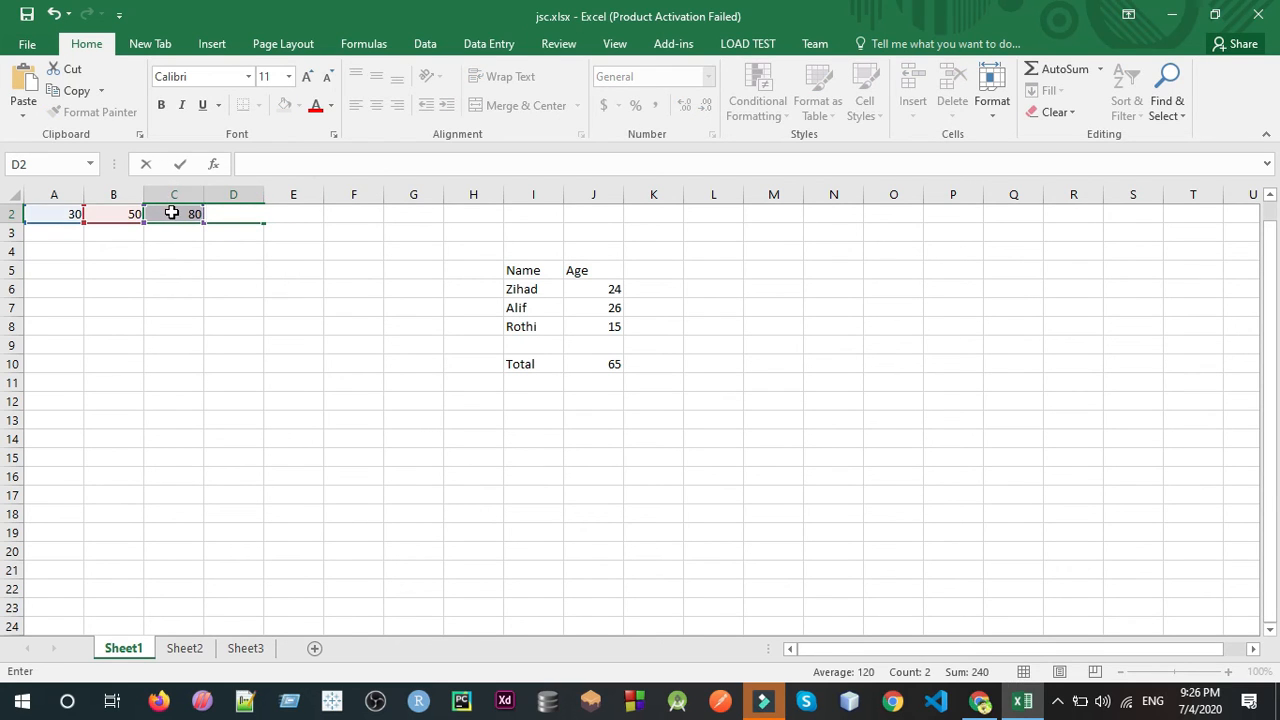
pyautogui.click(170, 213)
pyautogui.press('BackSpace')
# Subtract A2 from B2 in cell C2 with the formula =B2-A2 and select the cell to review it.
pyautogui.click(294, 166)
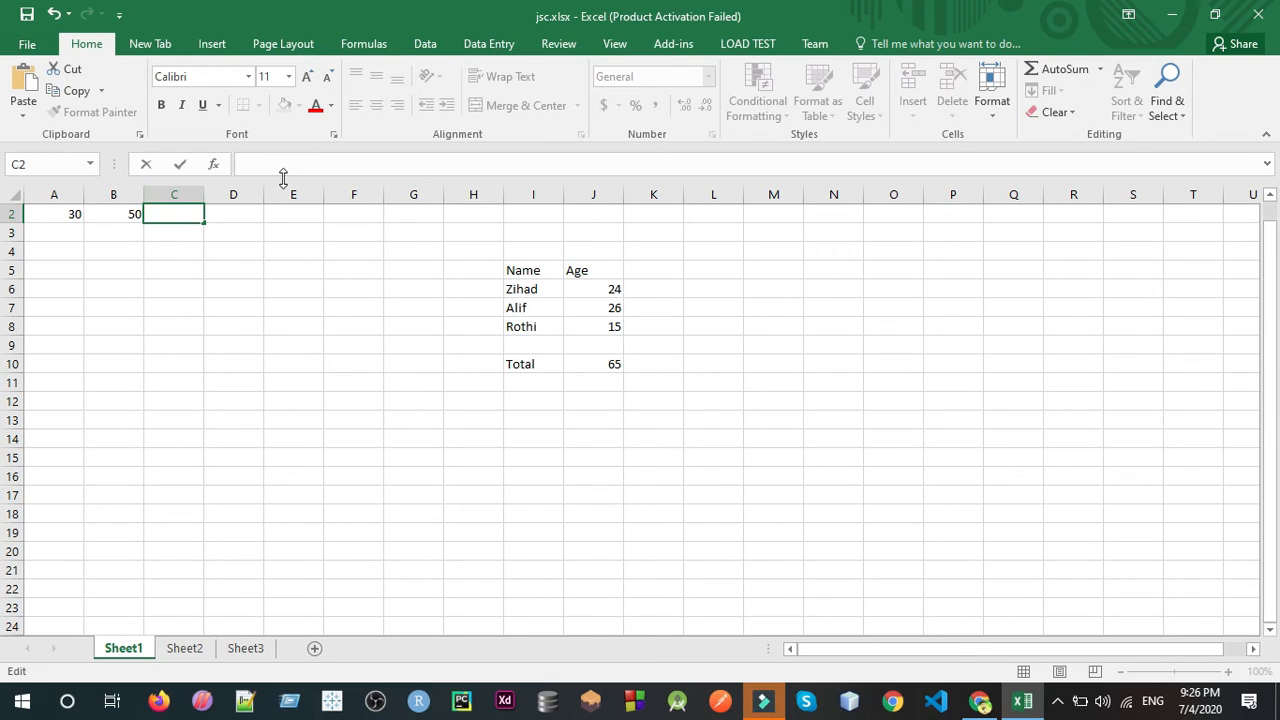
pyautogui.write('=B')
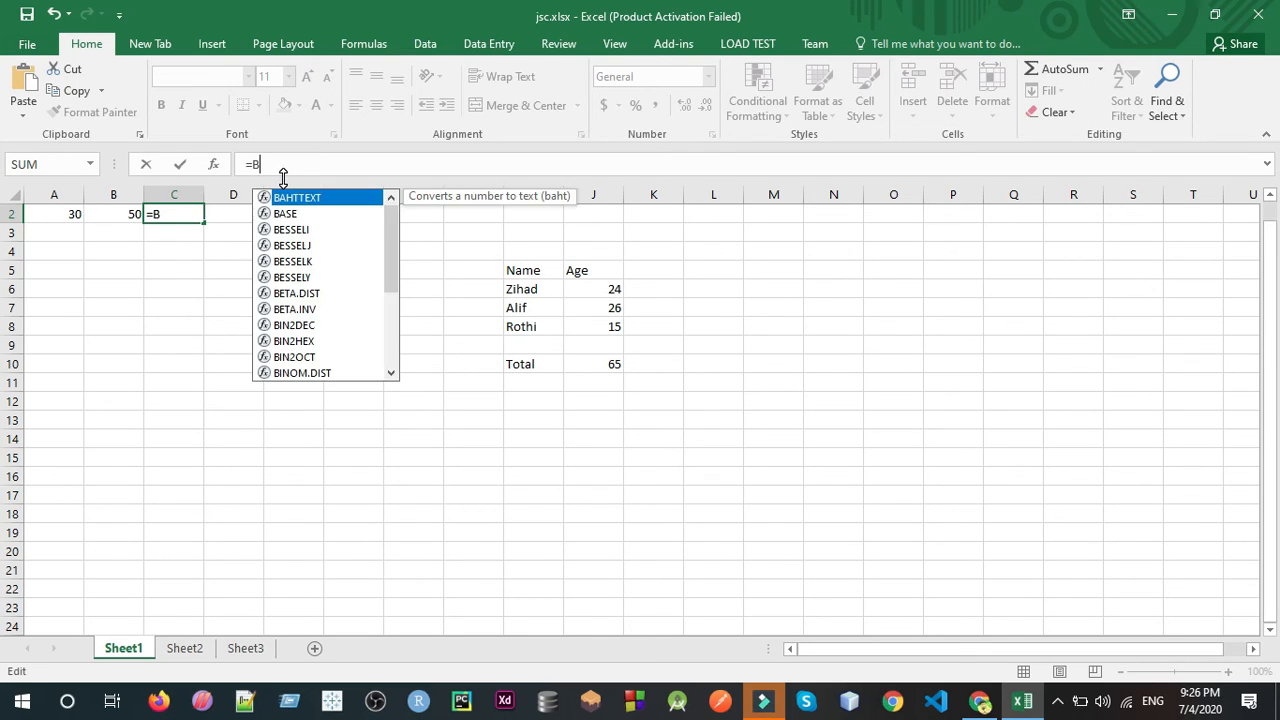
pyautogui.write('2-A2')
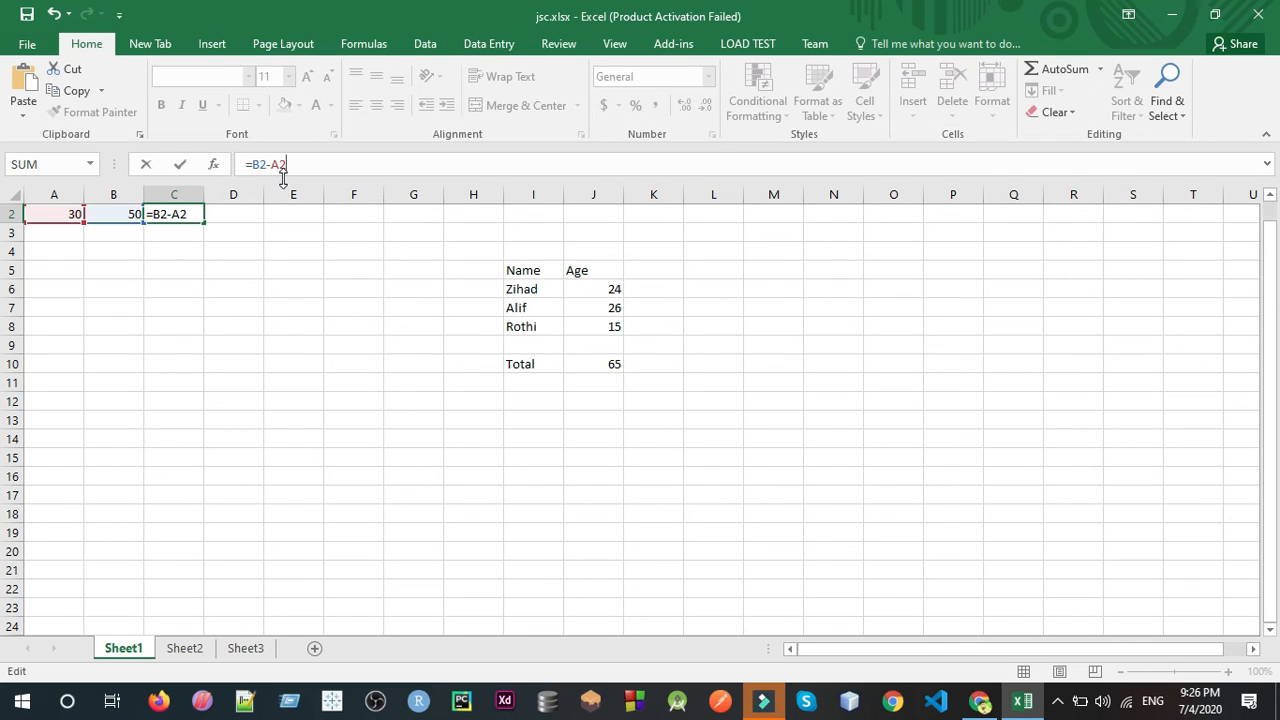
pyautogui.press('Return')
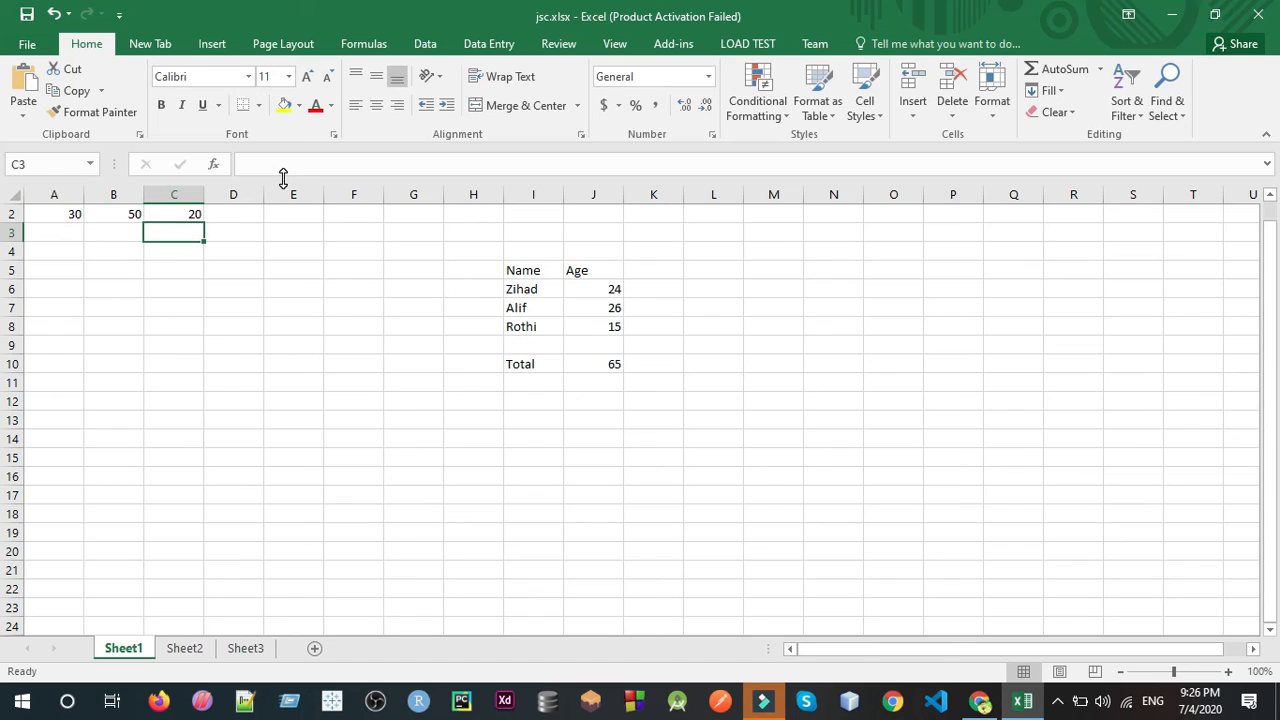
pyautogui.click(189, 215)
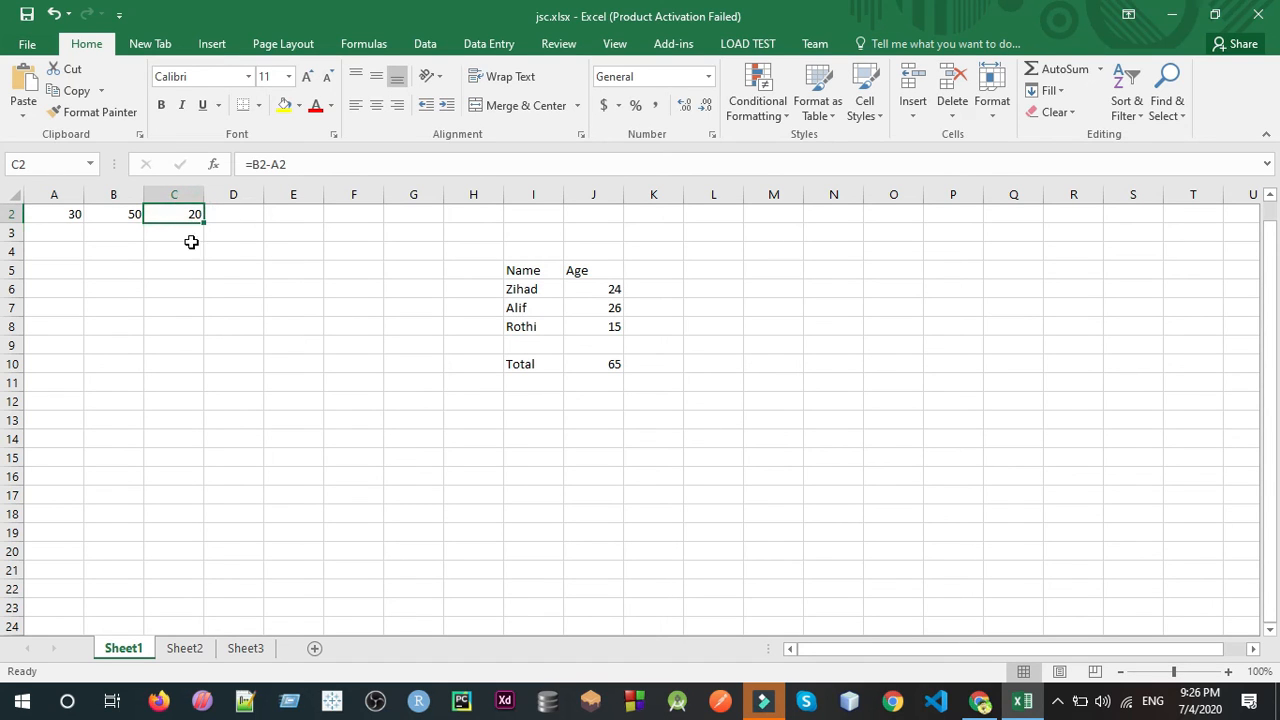
# Reverse the subtraction in cell C2 by changing its formula to =A2-B2.
pyautogui.click(190, 245)
pyautogui.click(178, 213)
pyautogui.click(294, 163)
pyautogui.press('BackSpace')
pyautogui.press('BackSpace')
pyautogui.press('BackSpace')
pyautogui.press('BackSpace')
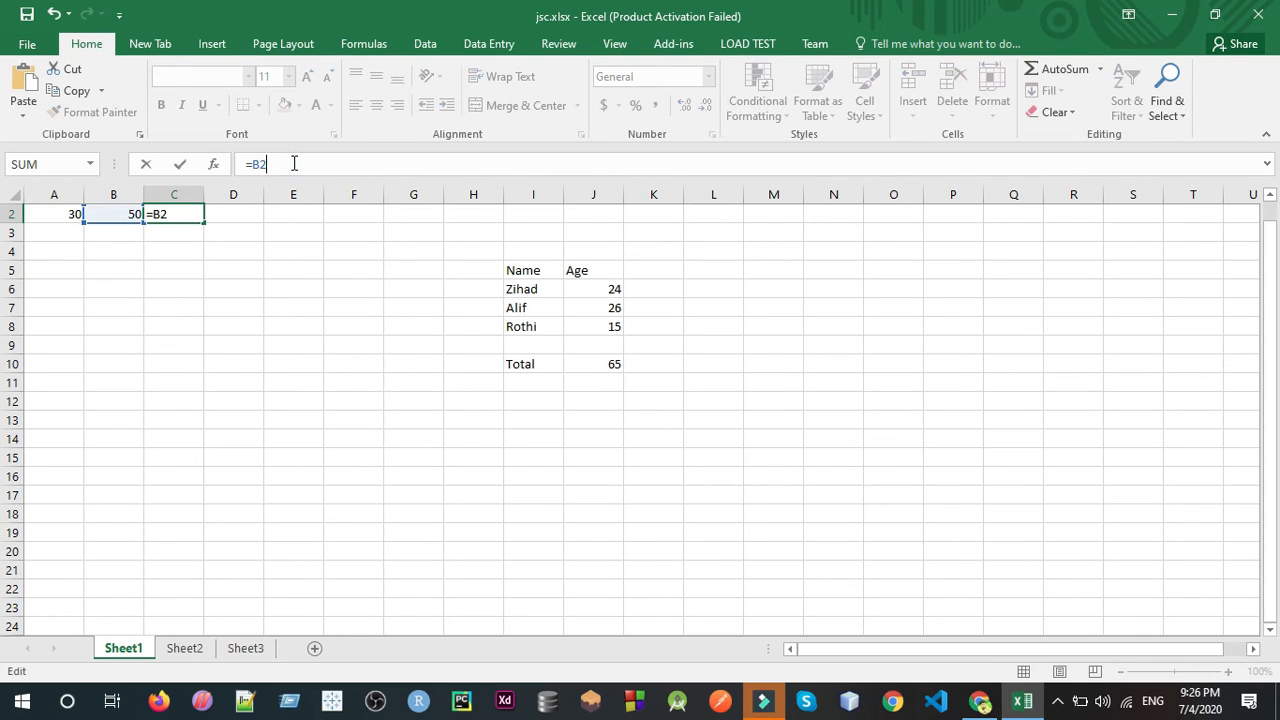
pyautogui.press('BackSpace')
pyautogui.write('A2-B2')
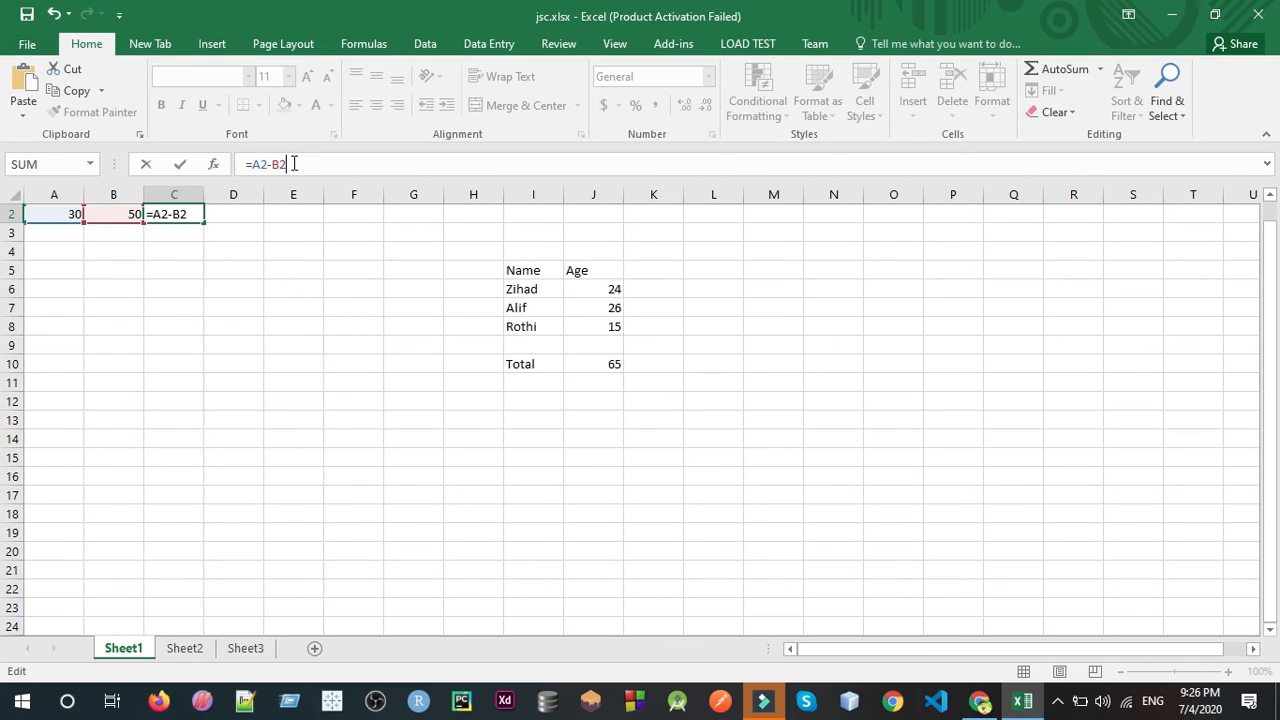
pyautogui.press('Return')
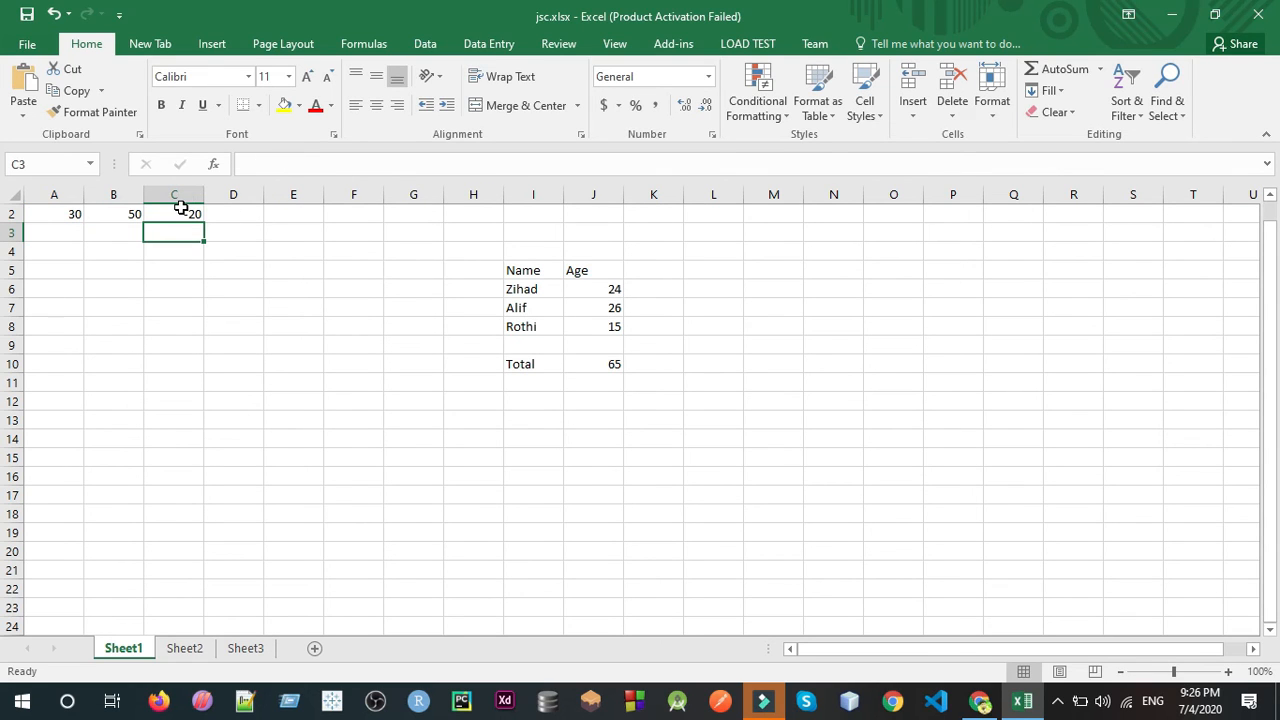
# Select the ages in J6:J8, and delete the SUM formula from the Total cell J10.
pyautogui.click(260, 312)
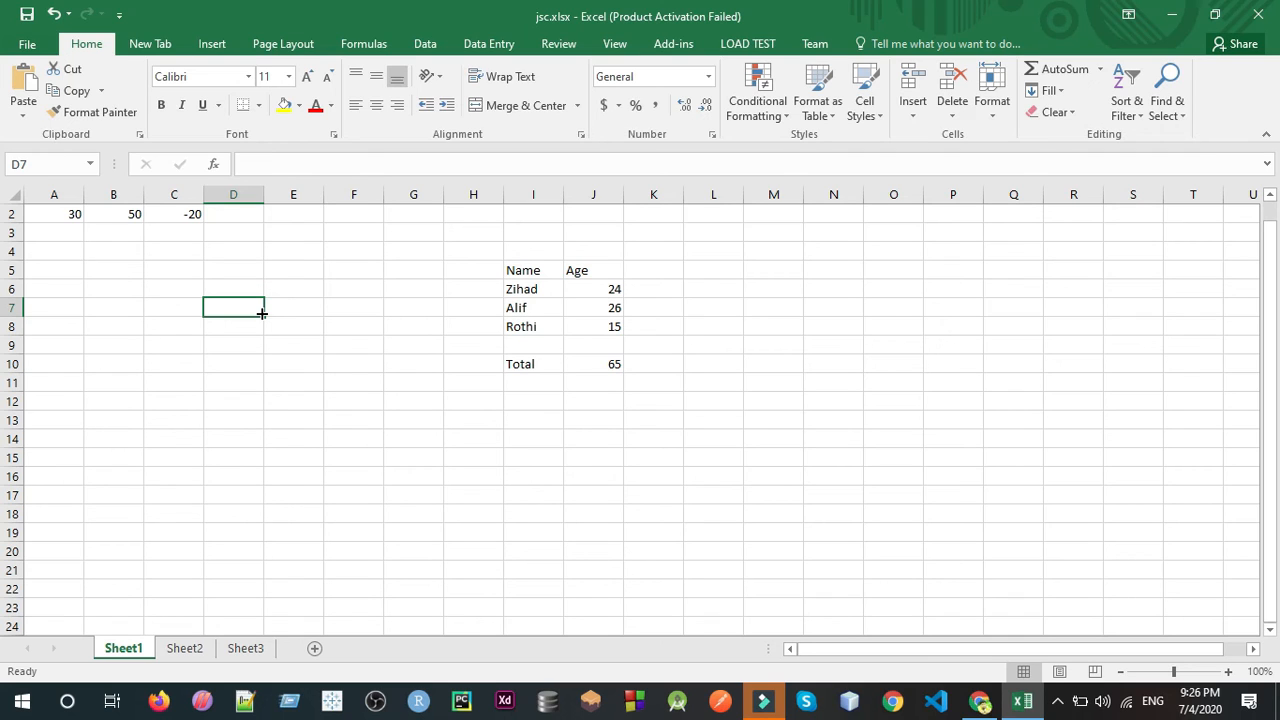
pyautogui.moveTo(592, 289); pyautogui.dragTo(605, 328)
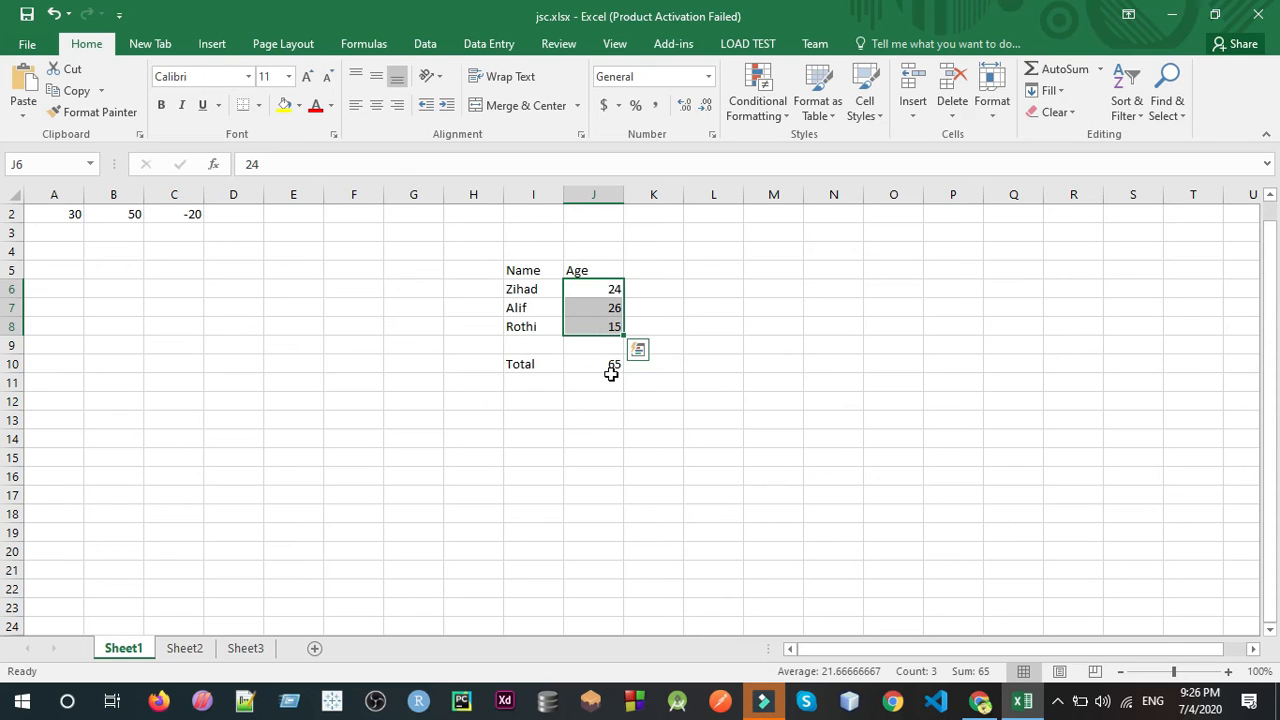
pyautogui.click(609, 368)
pyautogui.click(492, 166)
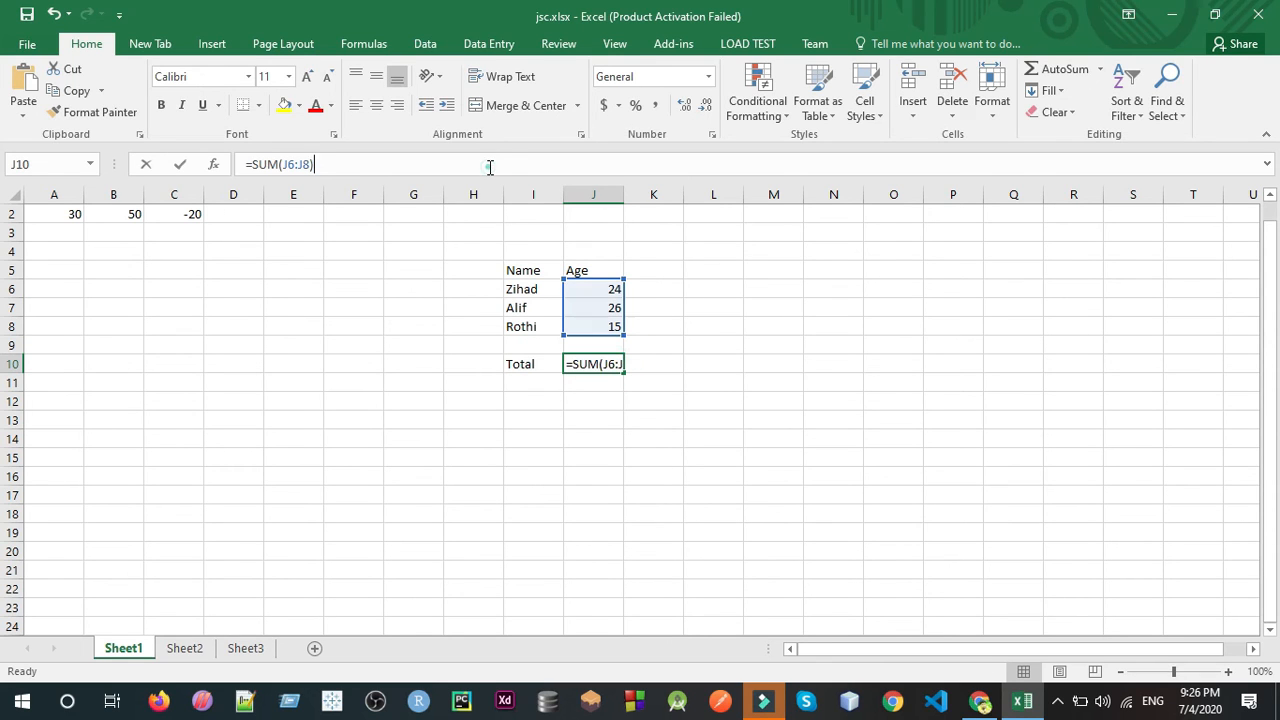
pyautogui.press('BackSpace')
pyautogui.press('BackSpace')
pyautogui.press('BackSpace')
pyautogui.press('BackSpace')
pyautogui.press('BackSpace')
pyautogui.press('BackSpace')
pyautogui.press('BackSpace')
pyautogui.press('BackSpace')
pyautogui.press('BackSpace')
pyautogui.press('BackSpace')
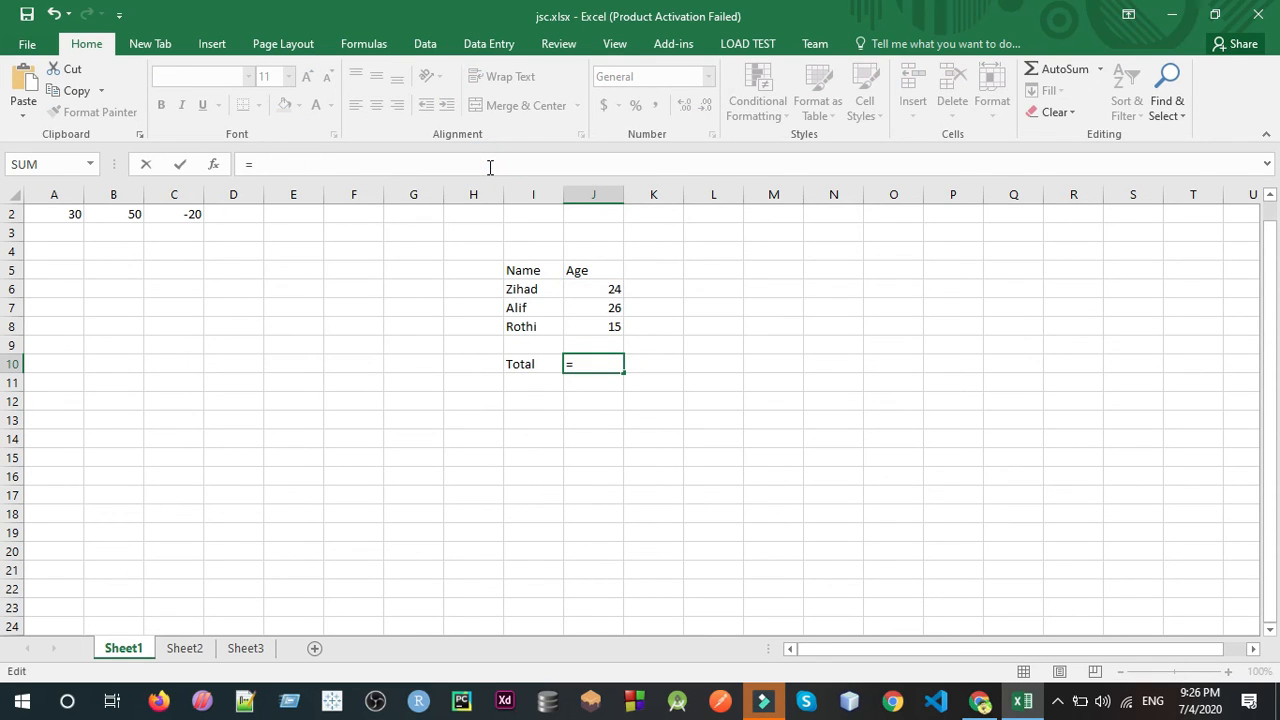
pyautogui.press('BackSpace')
# Browse the function suggestions in cell J10 for names starting with =S and =Sub.
pyautogui.write('=')
pyautogui.press('BackSpace')
pyautogui.write('=S')
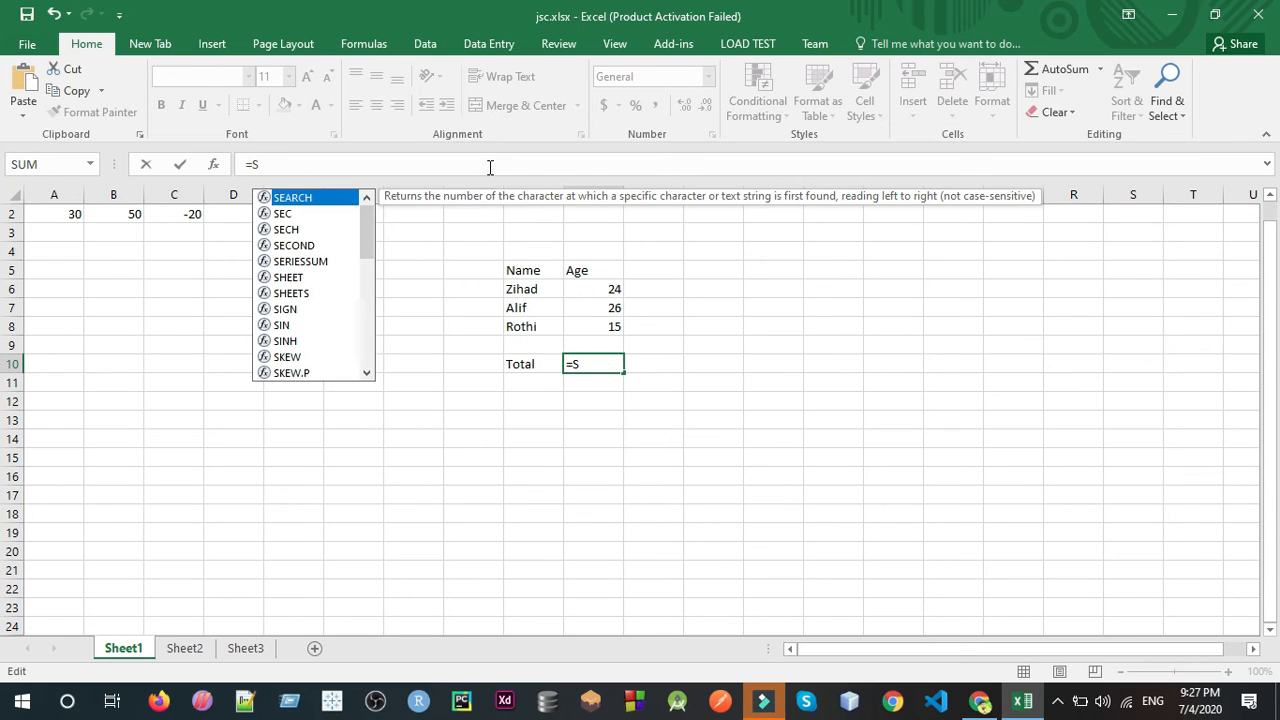
pyautogui.press('Down')
pyautogui.press('Down')
pyautogui.press('Down')
pyautogui.press('Down')
pyautogui.press('Down')
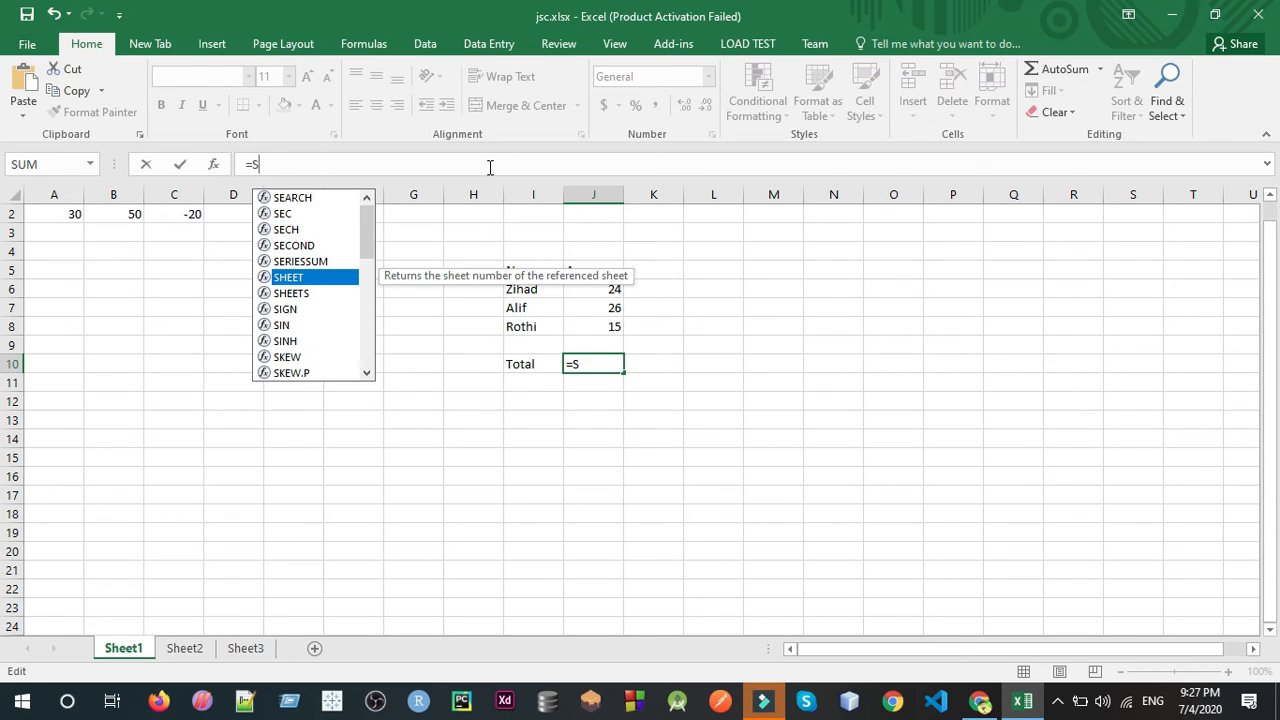
pyautogui.write('ub')
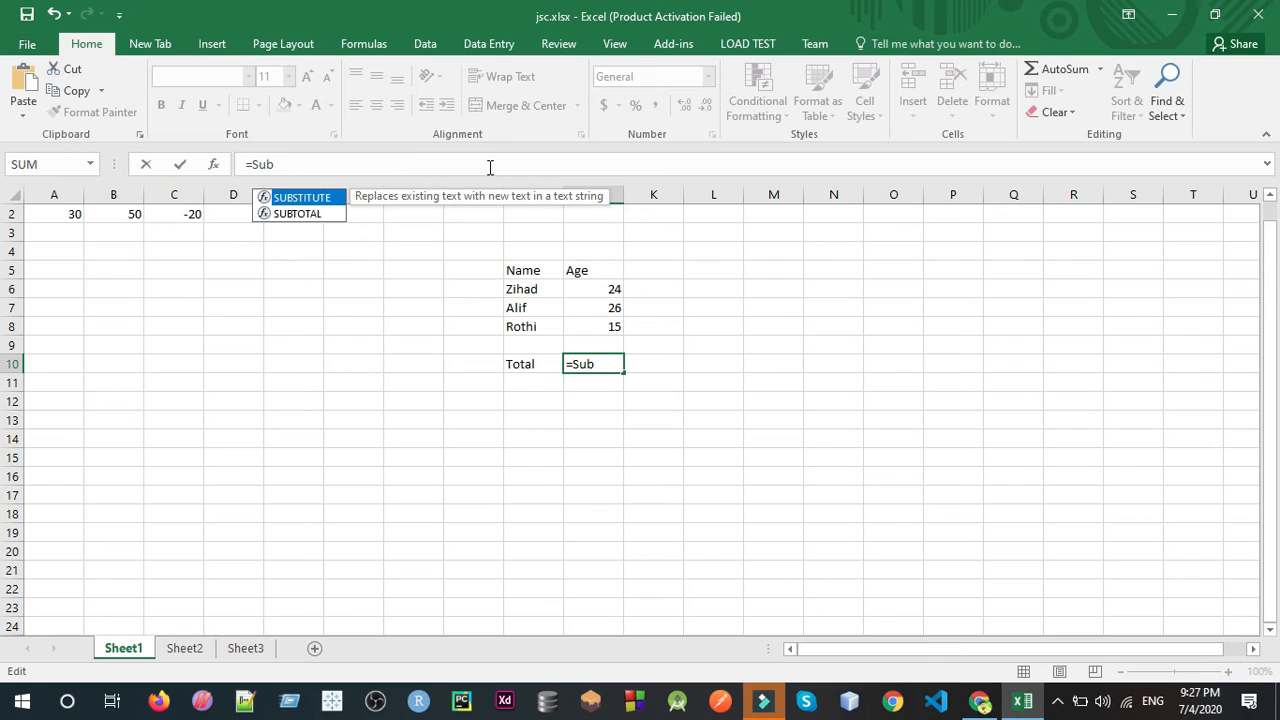
pyautogui.press('Down')
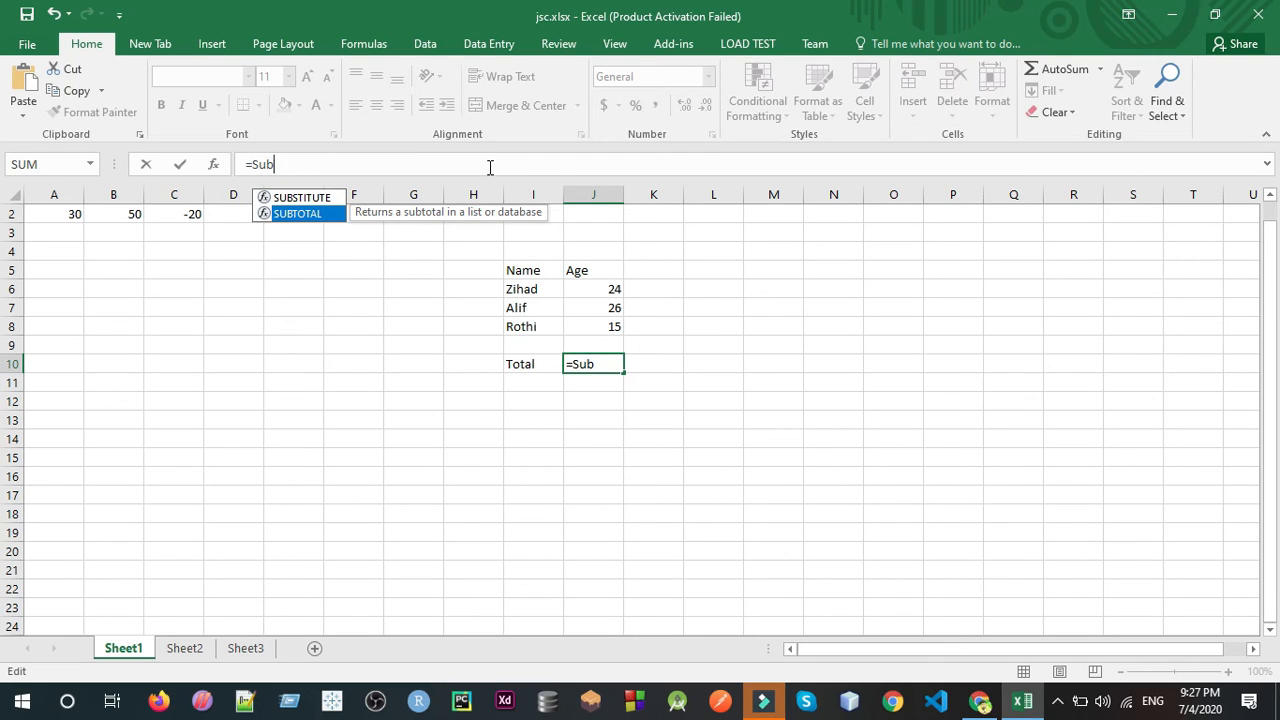
pyautogui.press('Up')
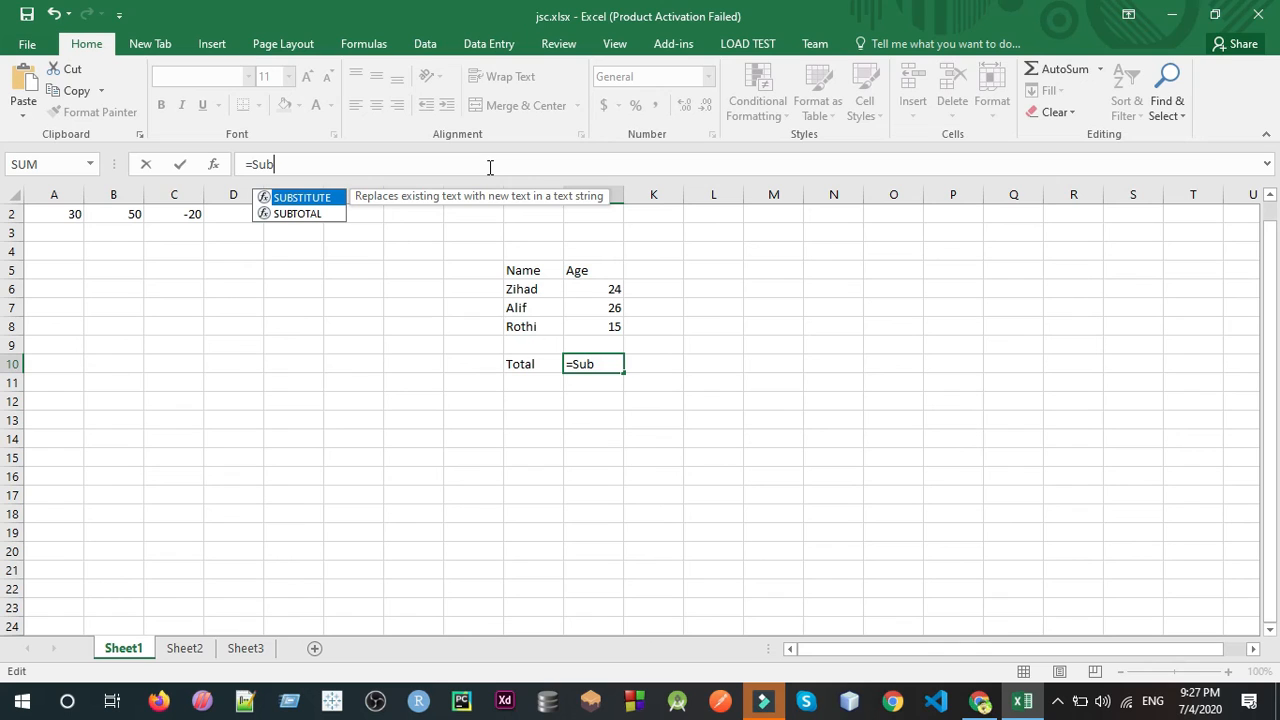
pyautogui.press('BackSpace')
pyautogui.press('BackSpace')
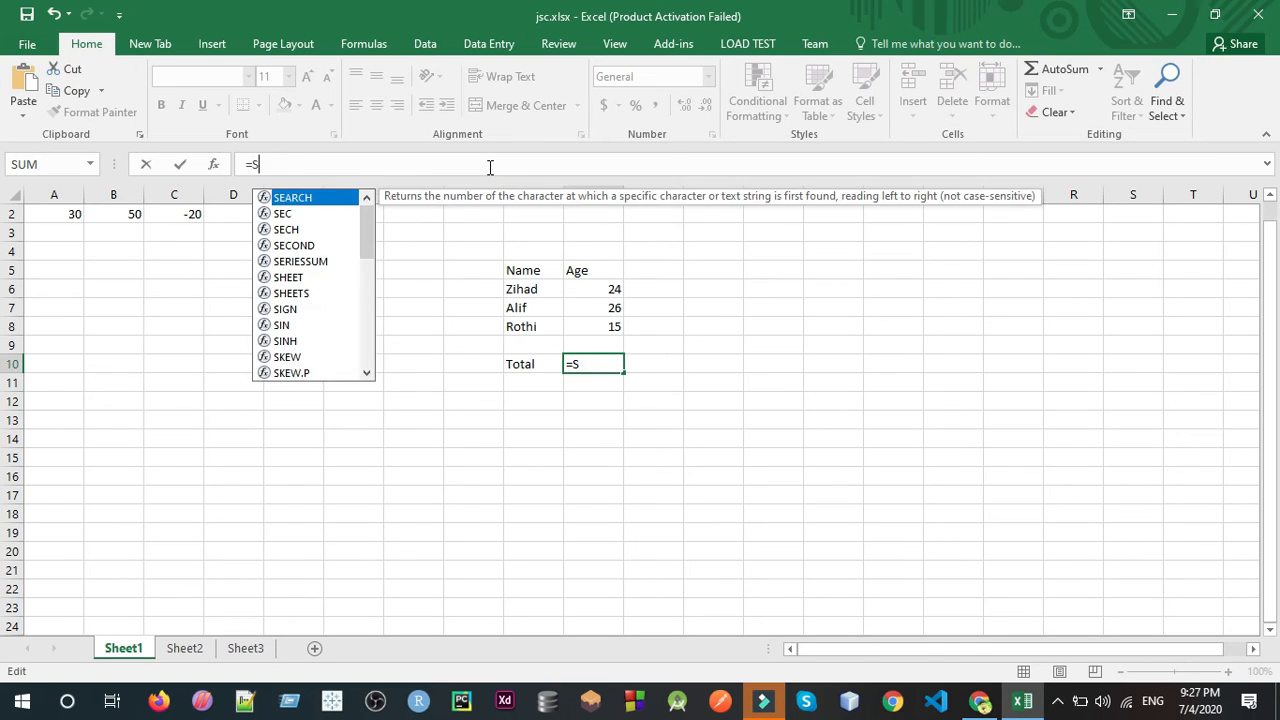
# Look up the functions starting with =SUM in cell J10, and discard the entry to leave the cell empty.
pyautogui.write('UM')
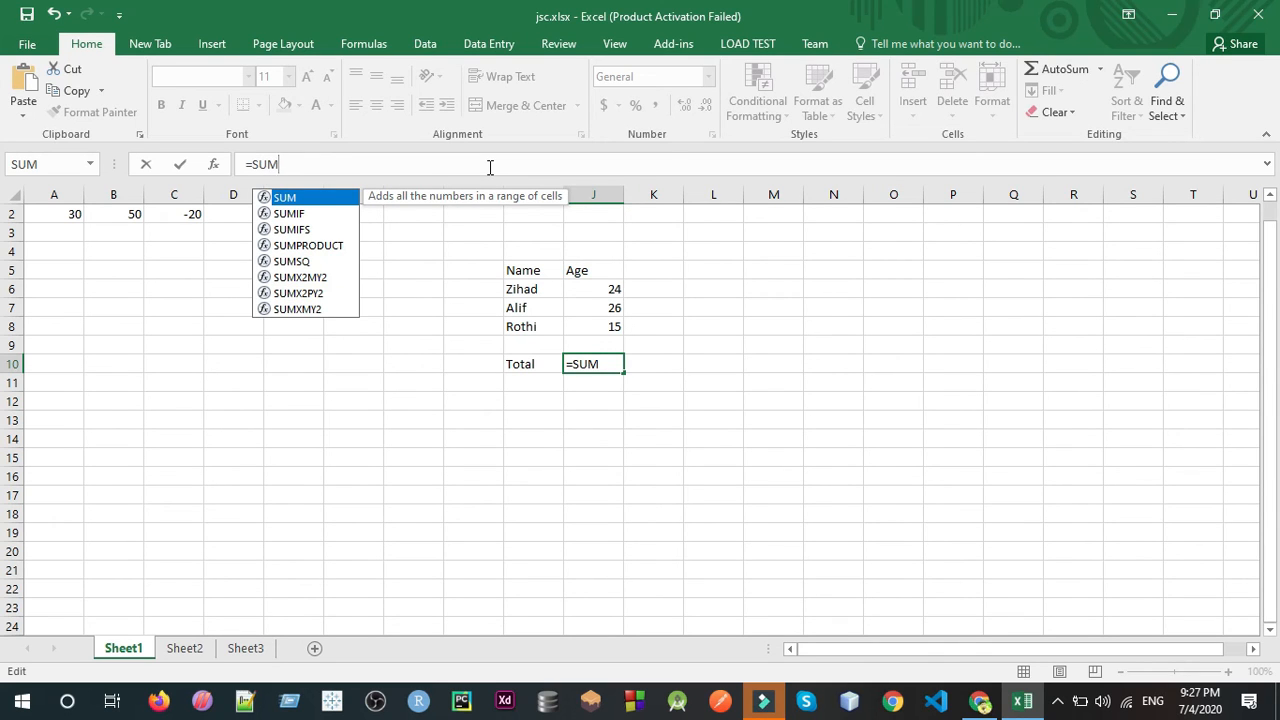
pyautogui.press('BackSpace')
pyautogui.press('Escape')
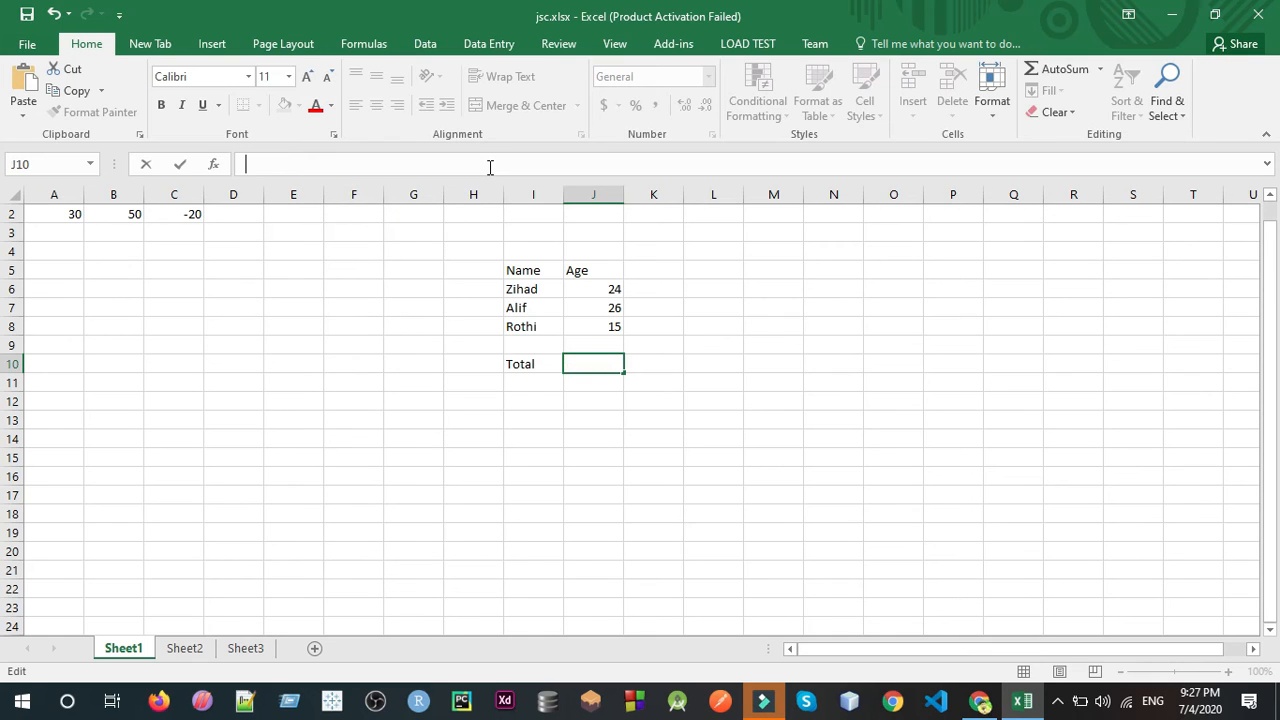
pyautogui.click(629, 433)
pyautogui.click(603, 365)
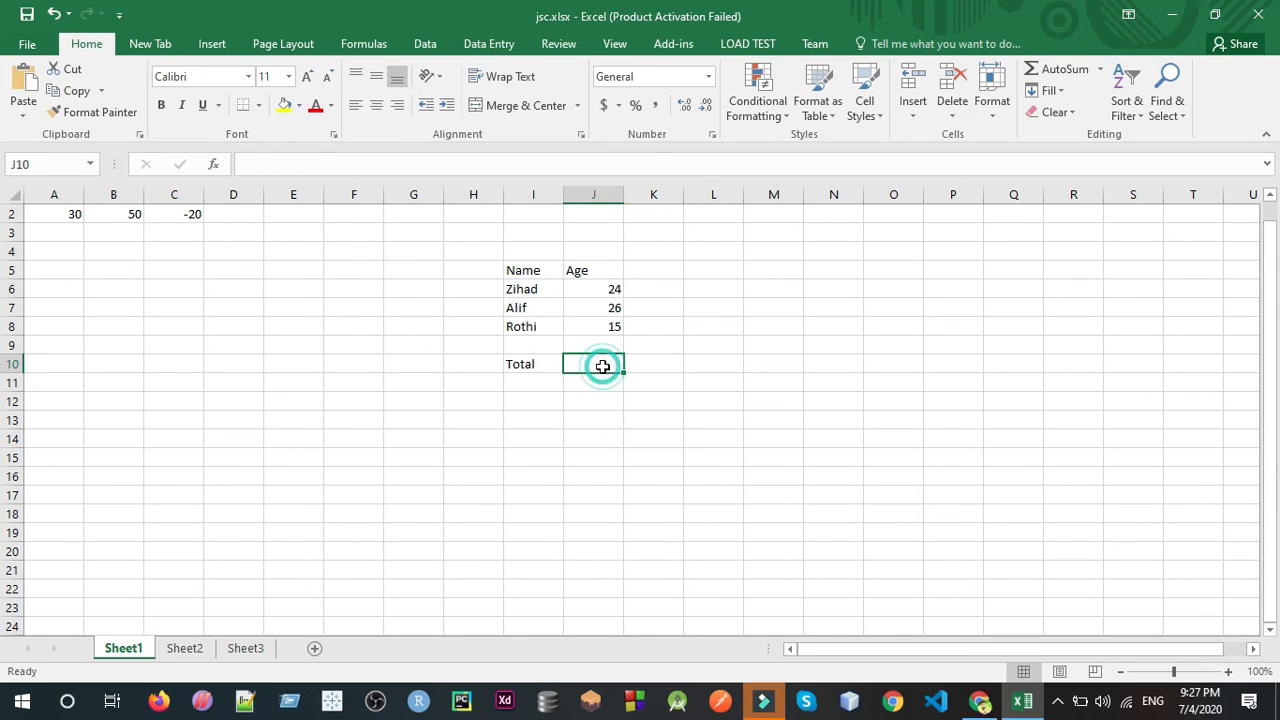
pyautogui.click(428, 163)
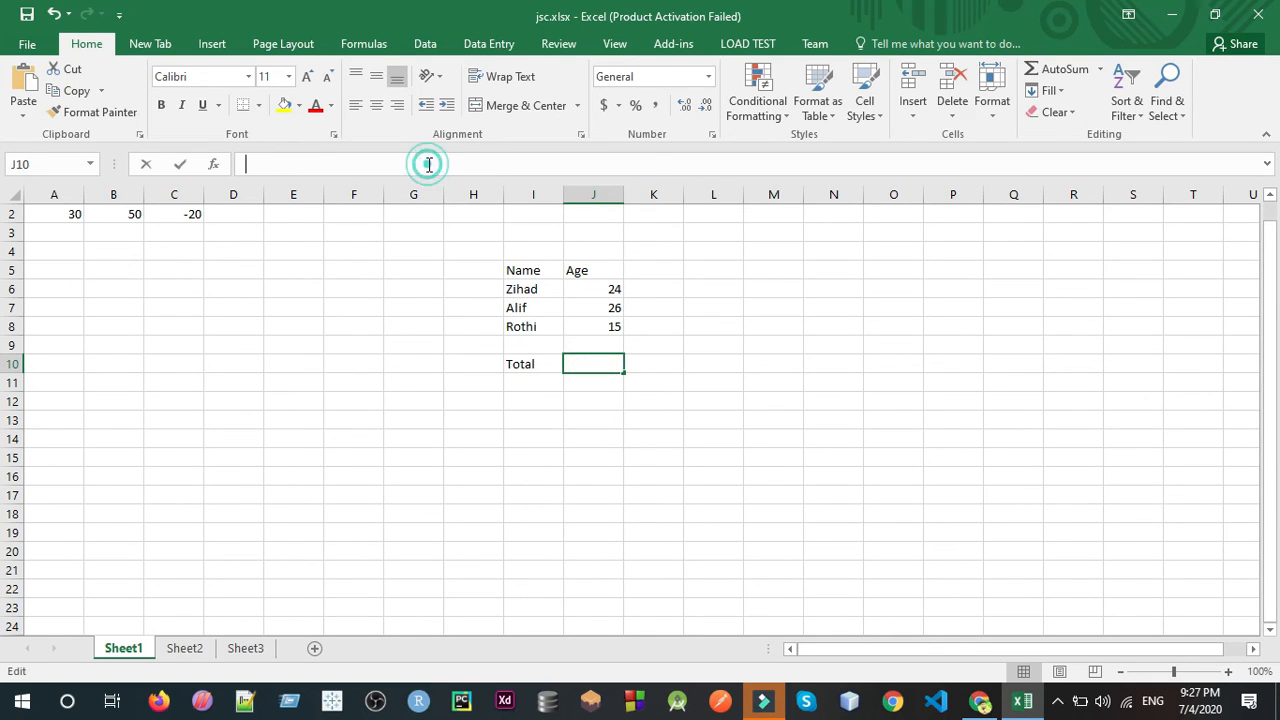
pyautogui.click(400, 417)
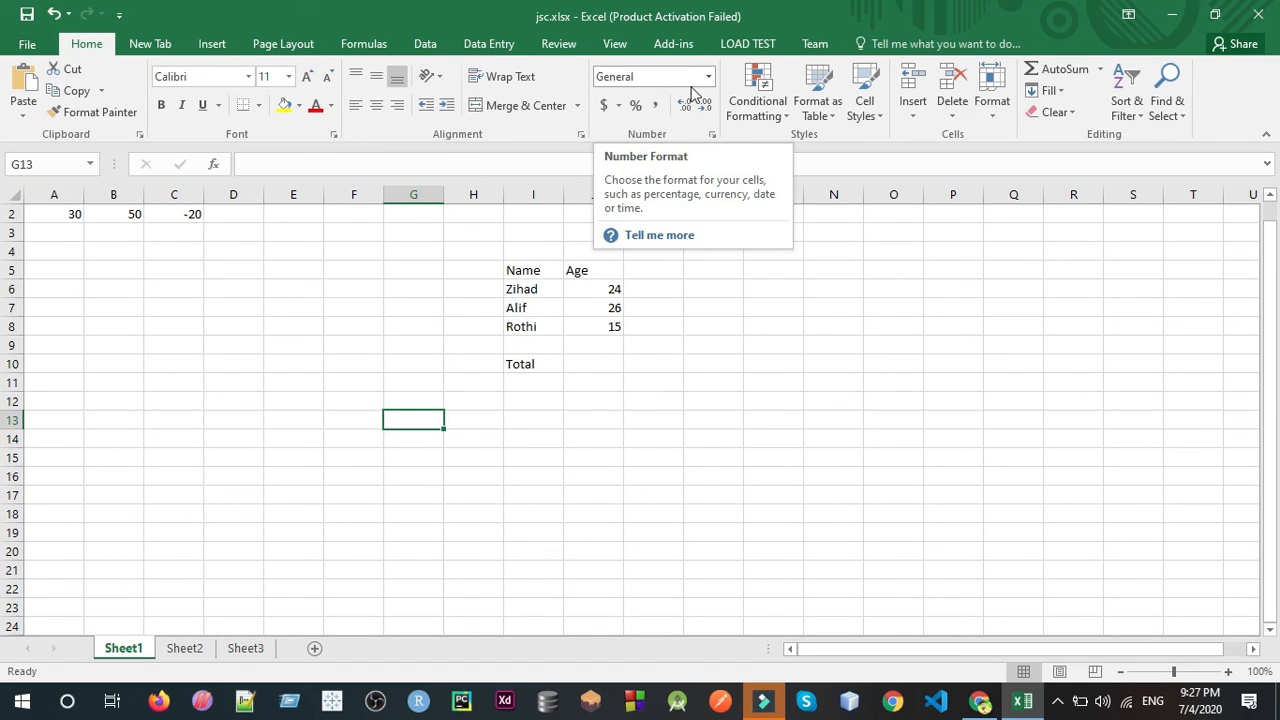
pyautogui.click(758, 105)
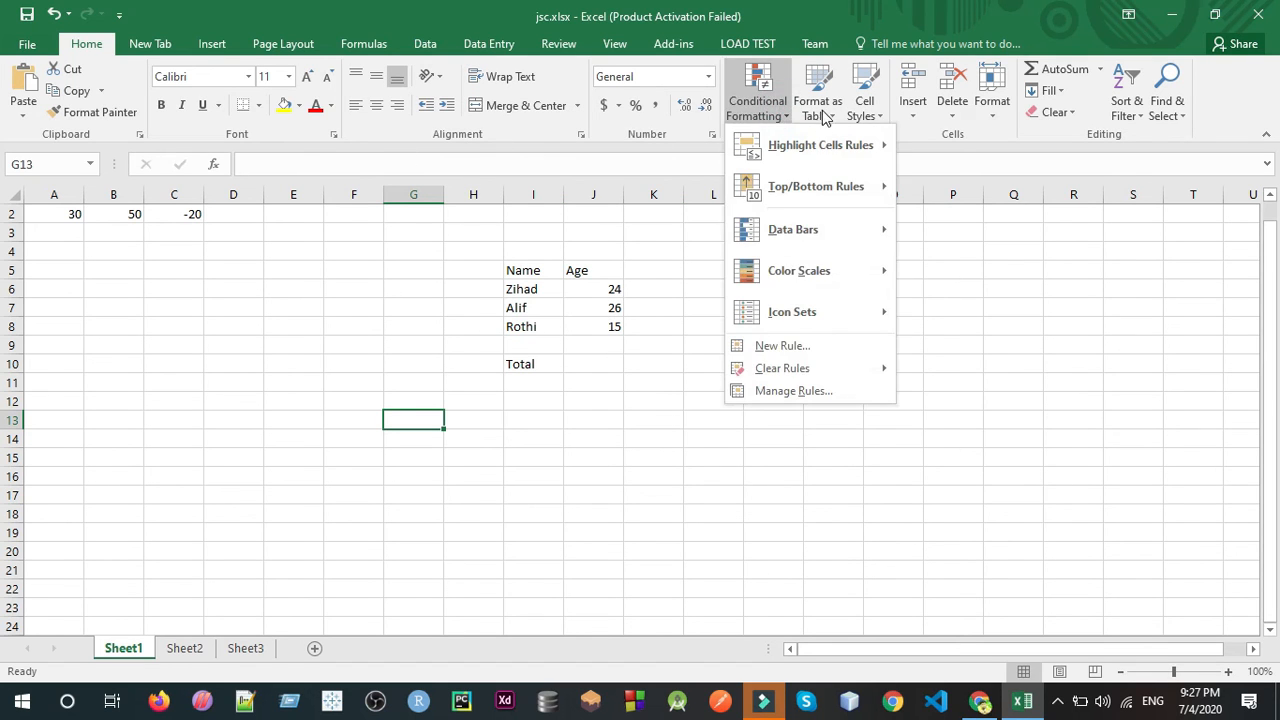
pyautogui.click(679, 267)
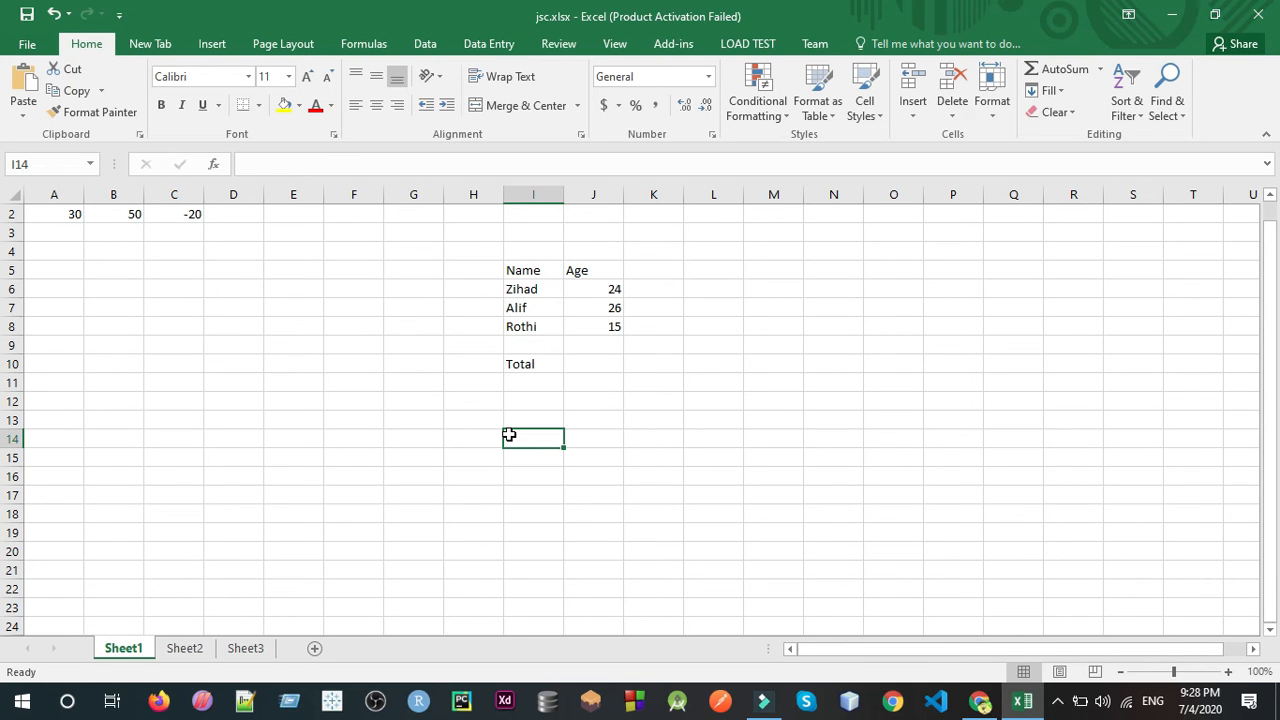
pyautogui.moveTo(596, 325); pyautogui.dragTo(518, 292)
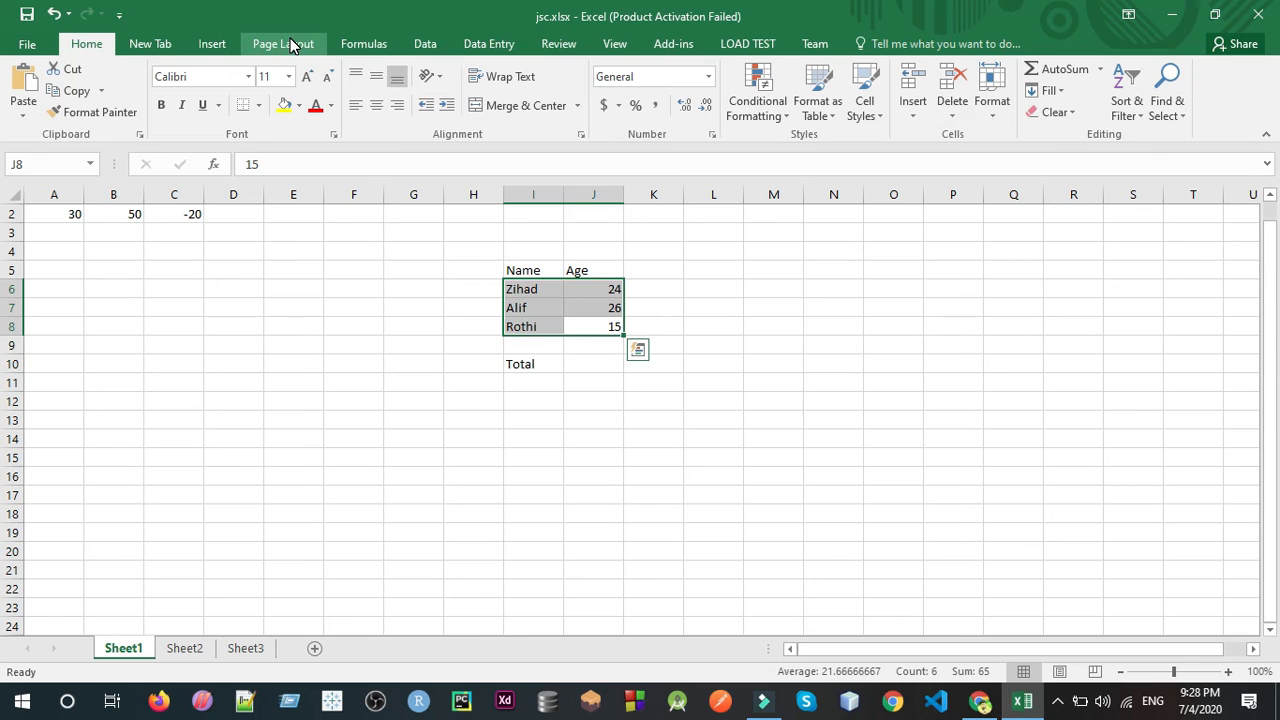
pyautogui.doubleClick(343, 24)
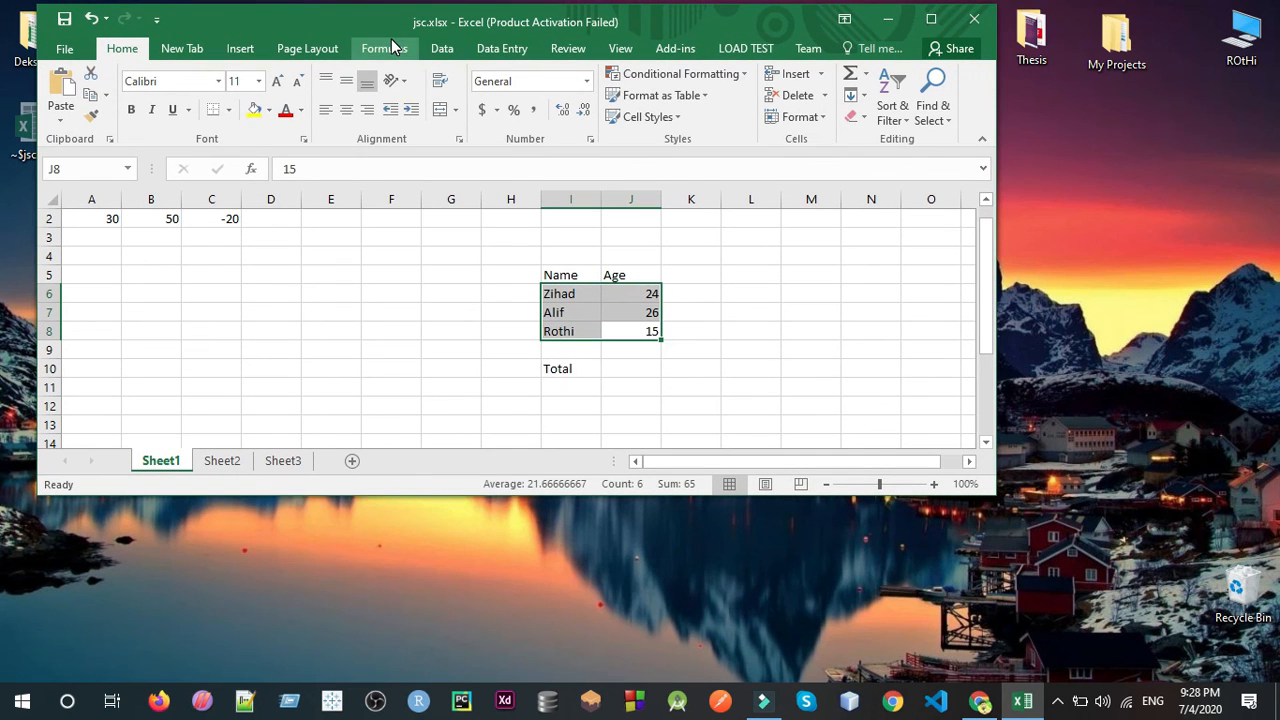
pyautogui.click(931, 19)
pyautogui.click(427, 48)
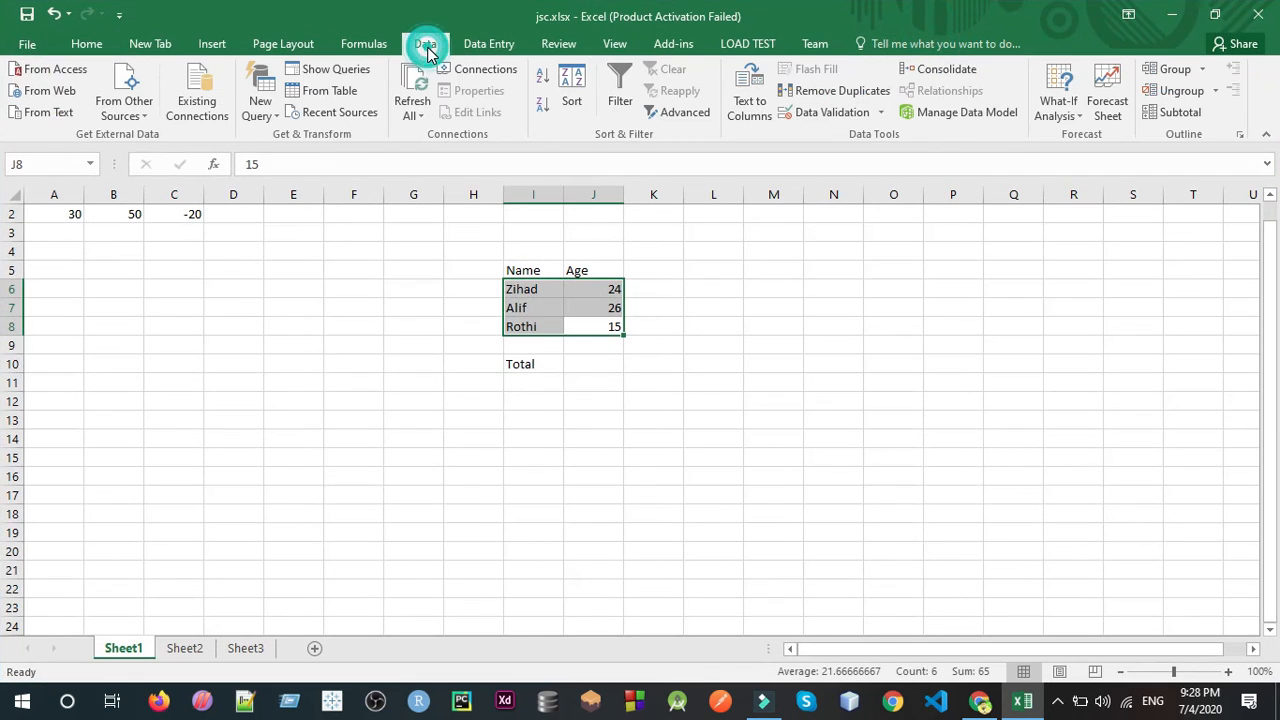
pyautogui.click(480, 45)
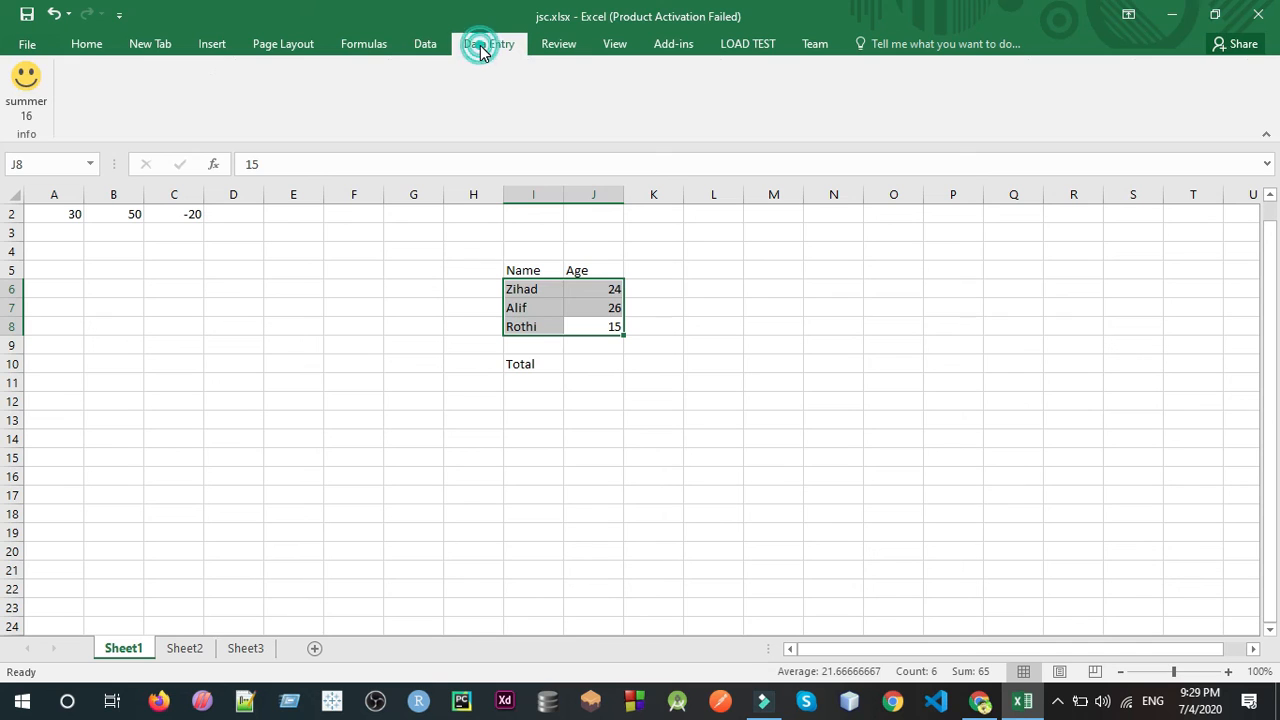
pyautogui.click(558, 46)
pyautogui.click(610, 45)
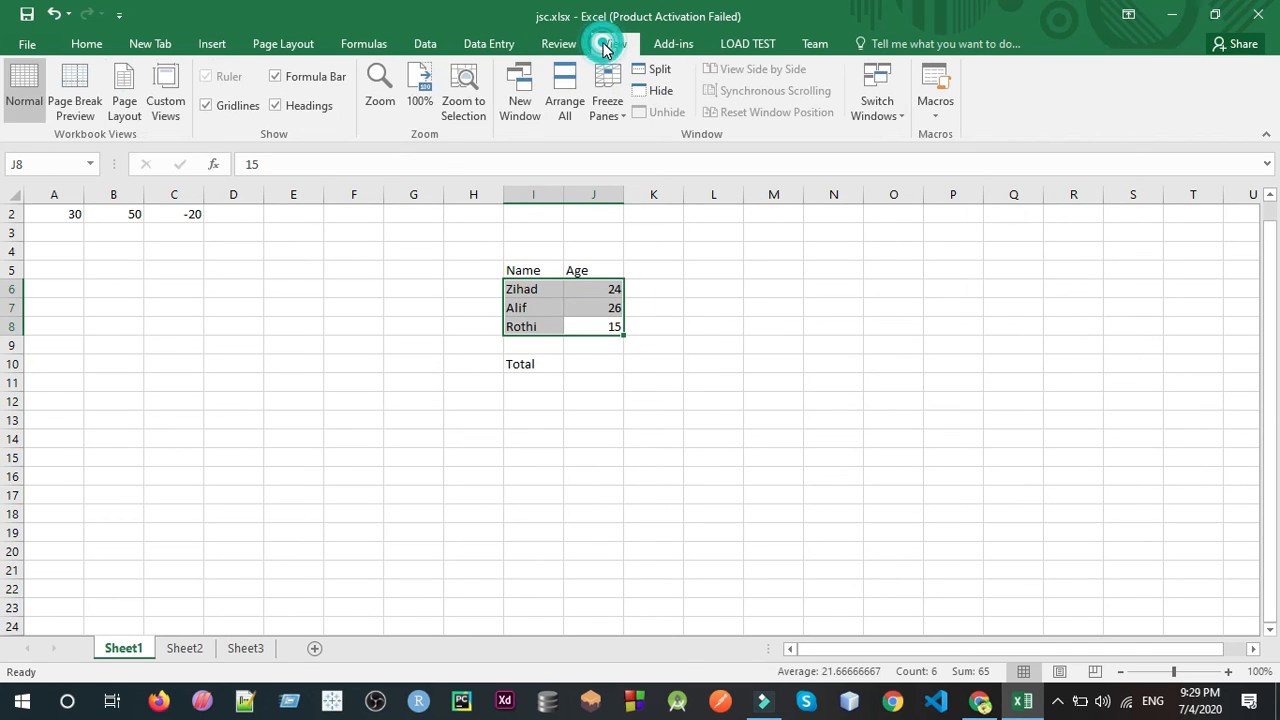
pyautogui.click(659, 47)
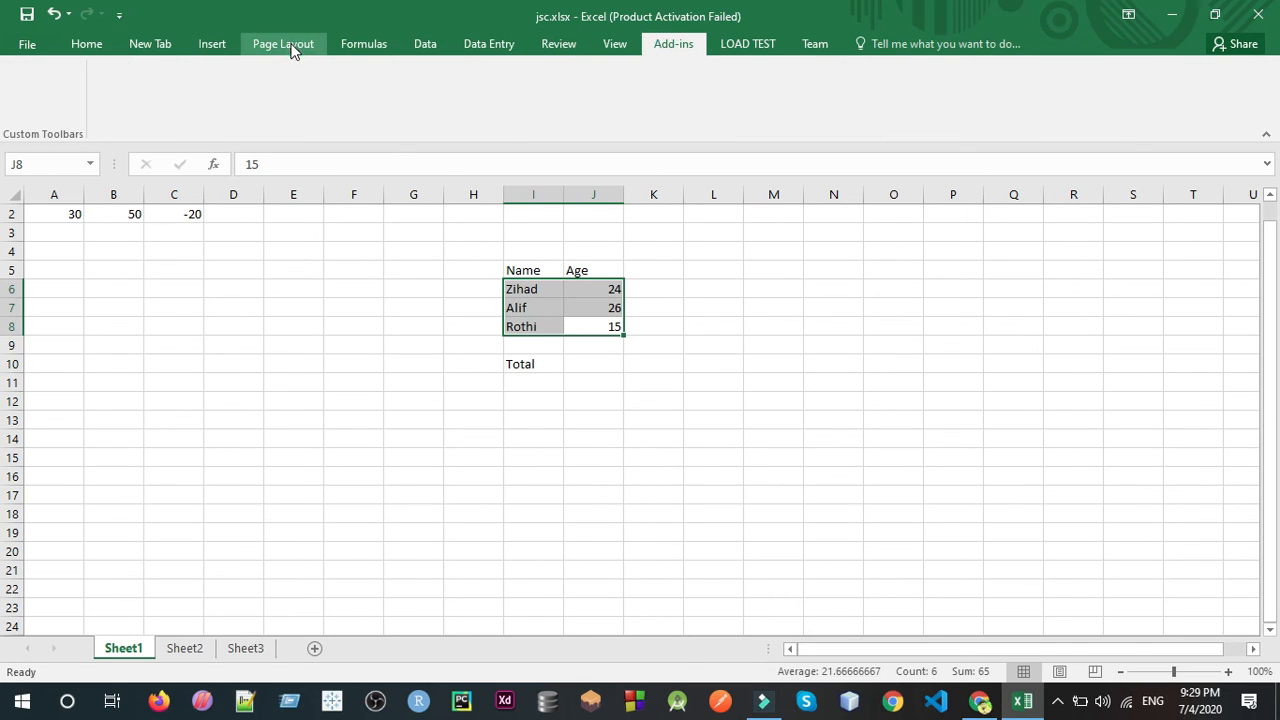
# Insert a 2-D clustered column chart of the names and ages in I6:J8 and move it to the right of the table.
pyautogui.click(205, 40)
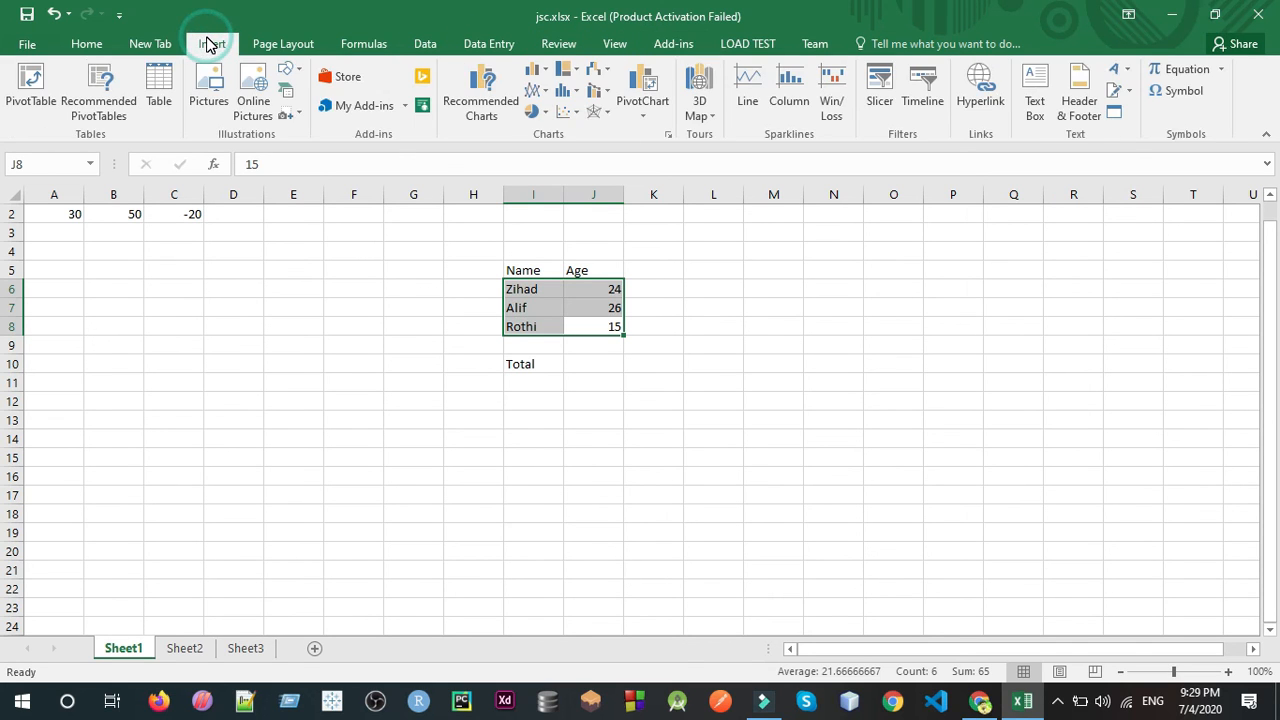
pyautogui.click(578, 459)
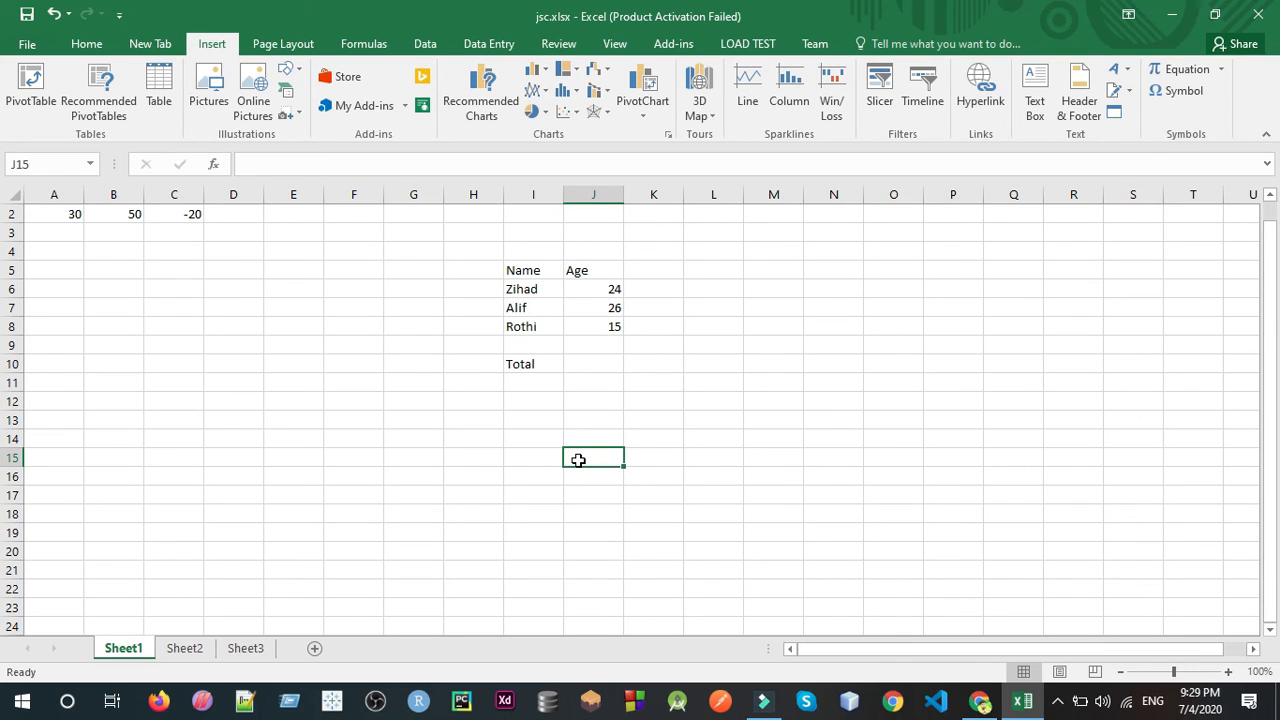
pyautogui.moveTo(594, 331); pyautogui.dragTo(521, 289)
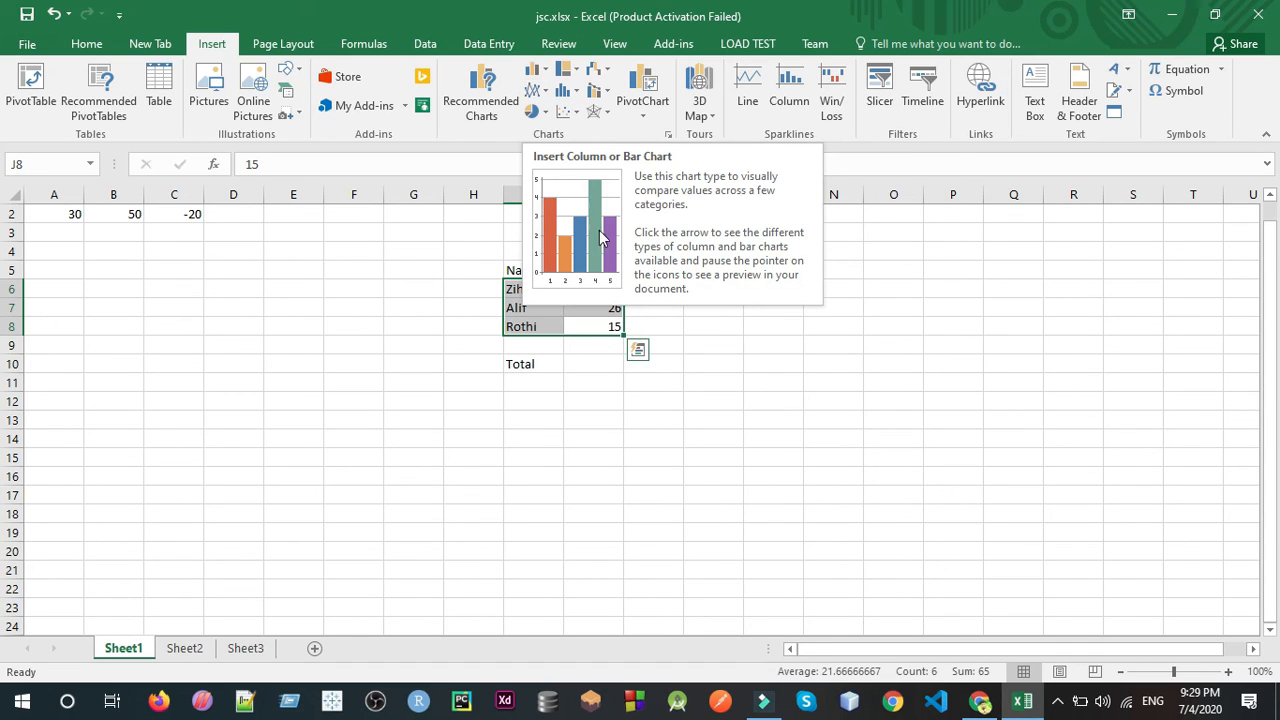
pyautogui.click(535, 72)
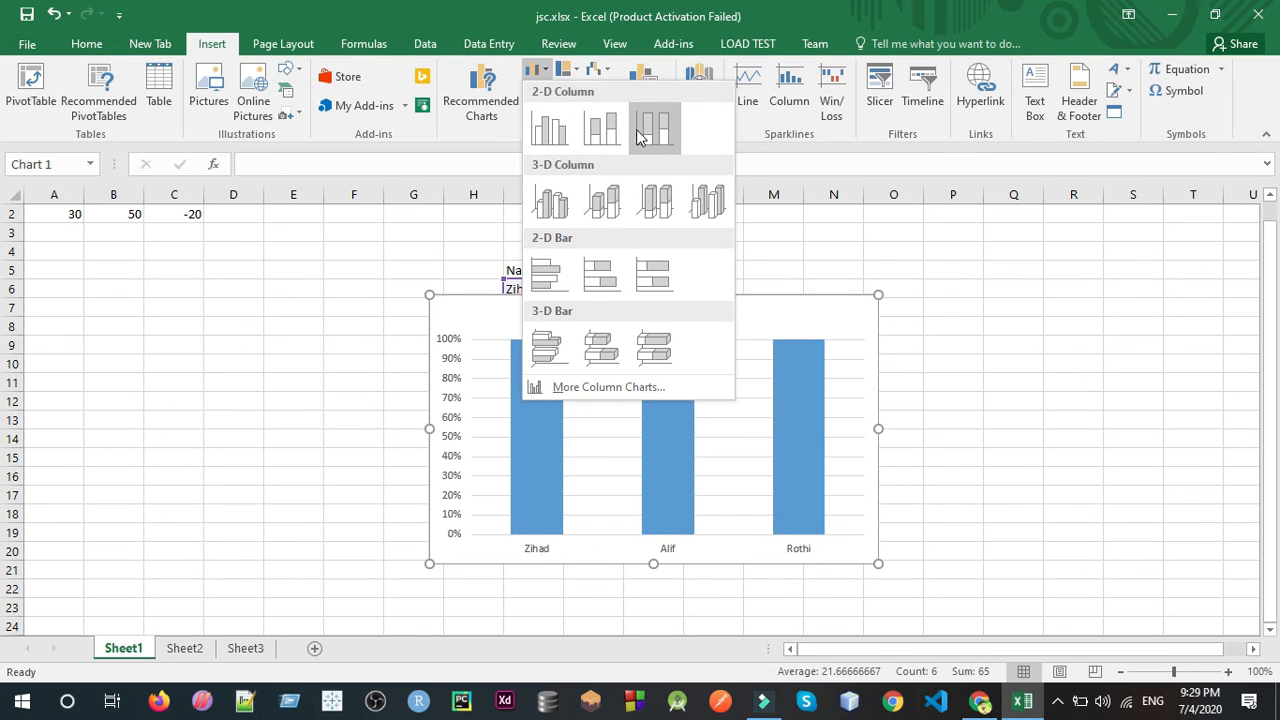
pyautogui.click(563, 135)
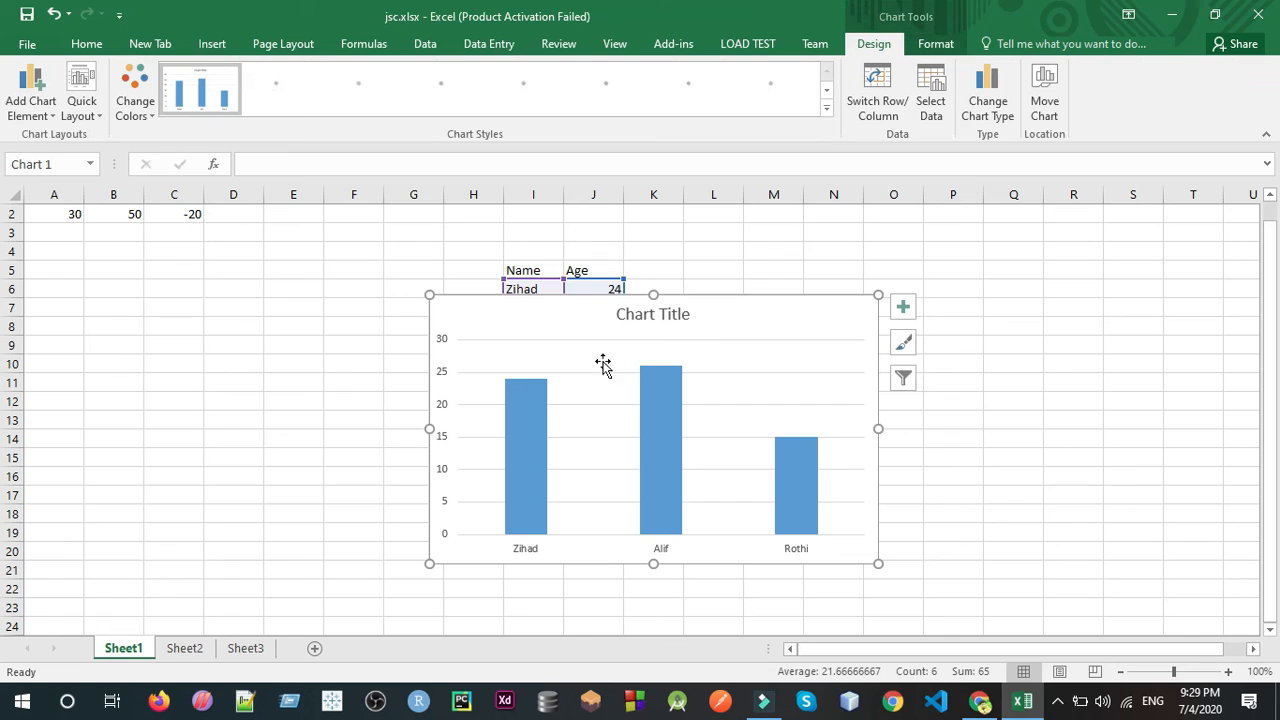
pyautogui.moveTo(731, 317); pyautogui.dragTo(994, 266)
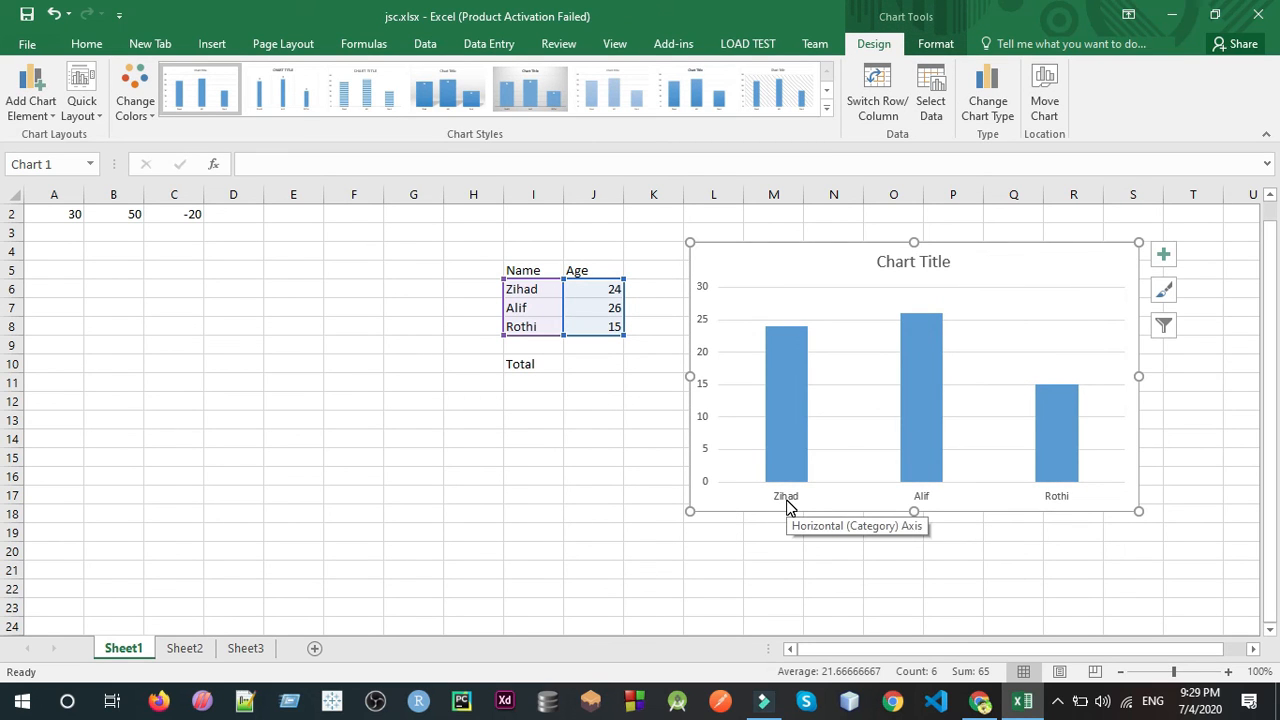
pyautogui.moveTo(778, 330)
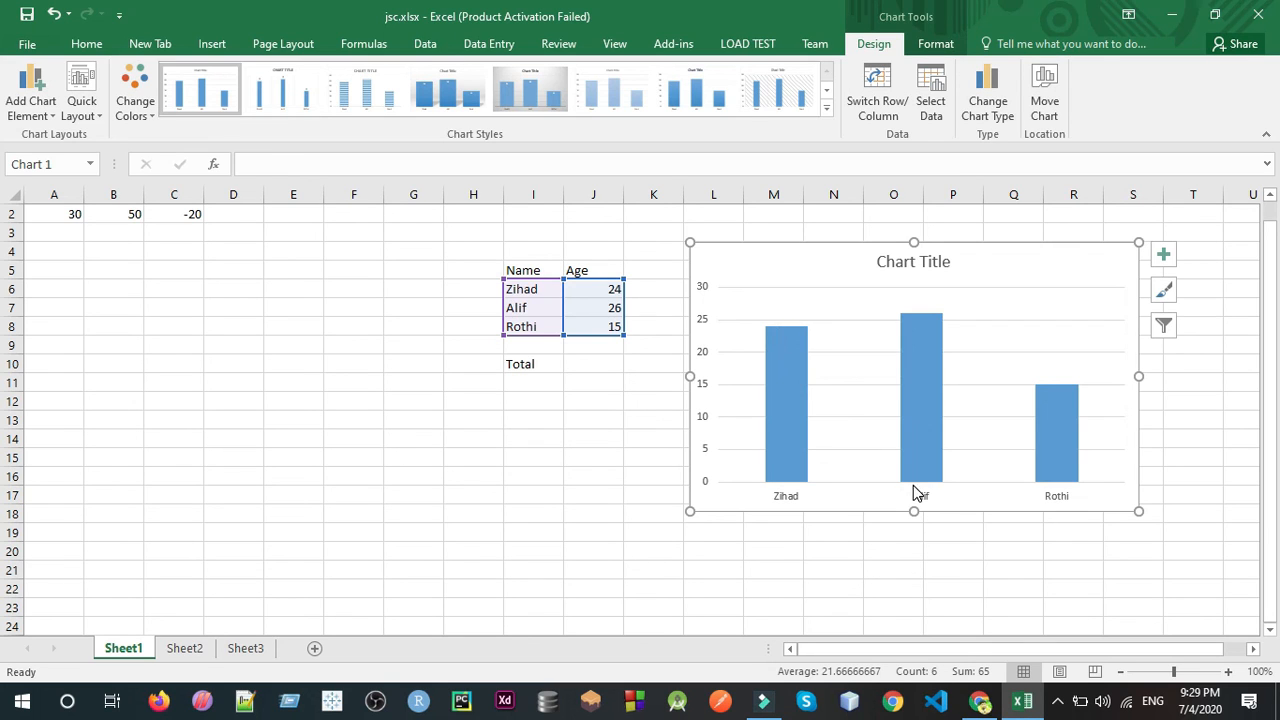
pyautogui.moveTo(1052, 396)
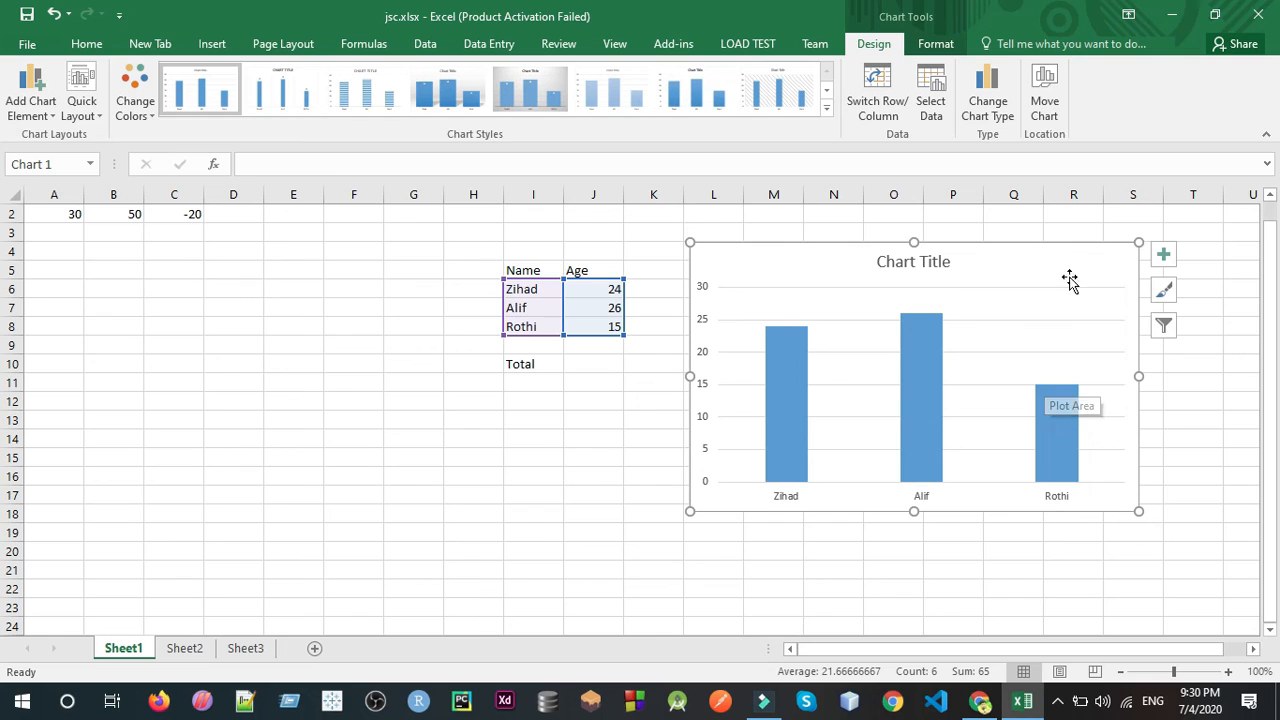
pyautogui.click(615, 493)
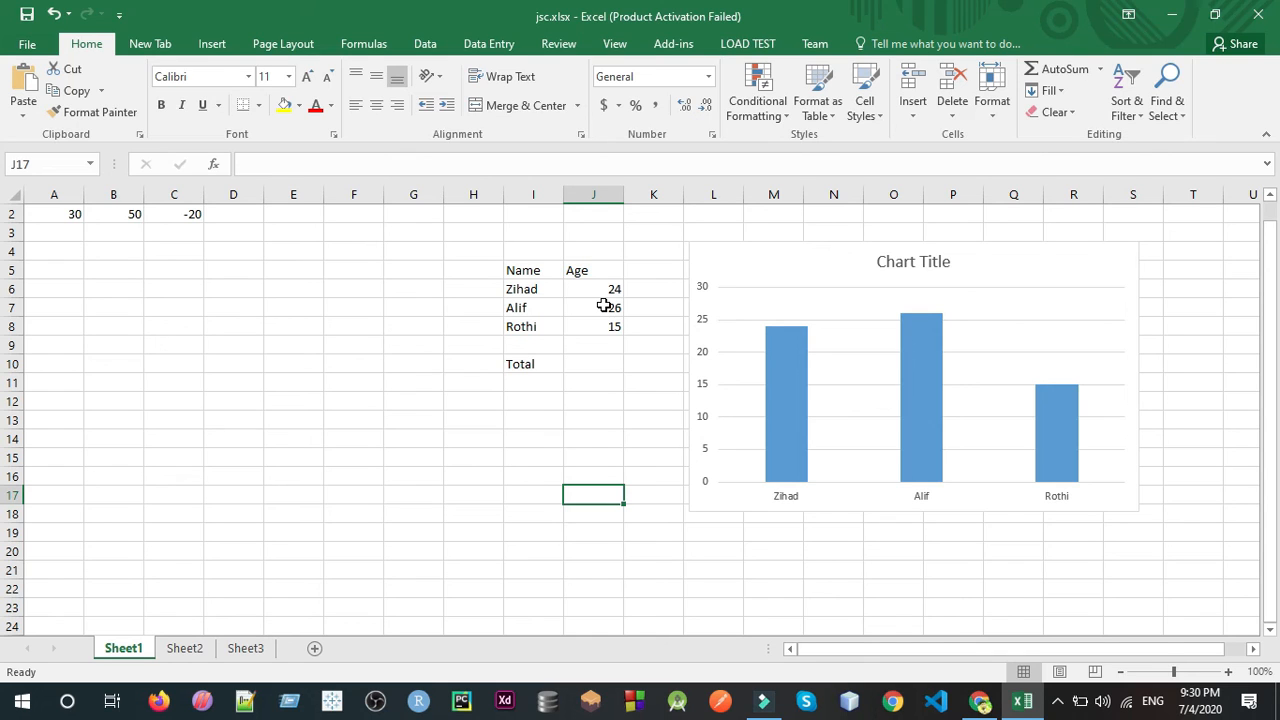
# Insert a 2-D pie chart of the names and ages in I6:J8.
pyautogui.moveTo(597, 324); pyautogui.dragTo(530, 295)
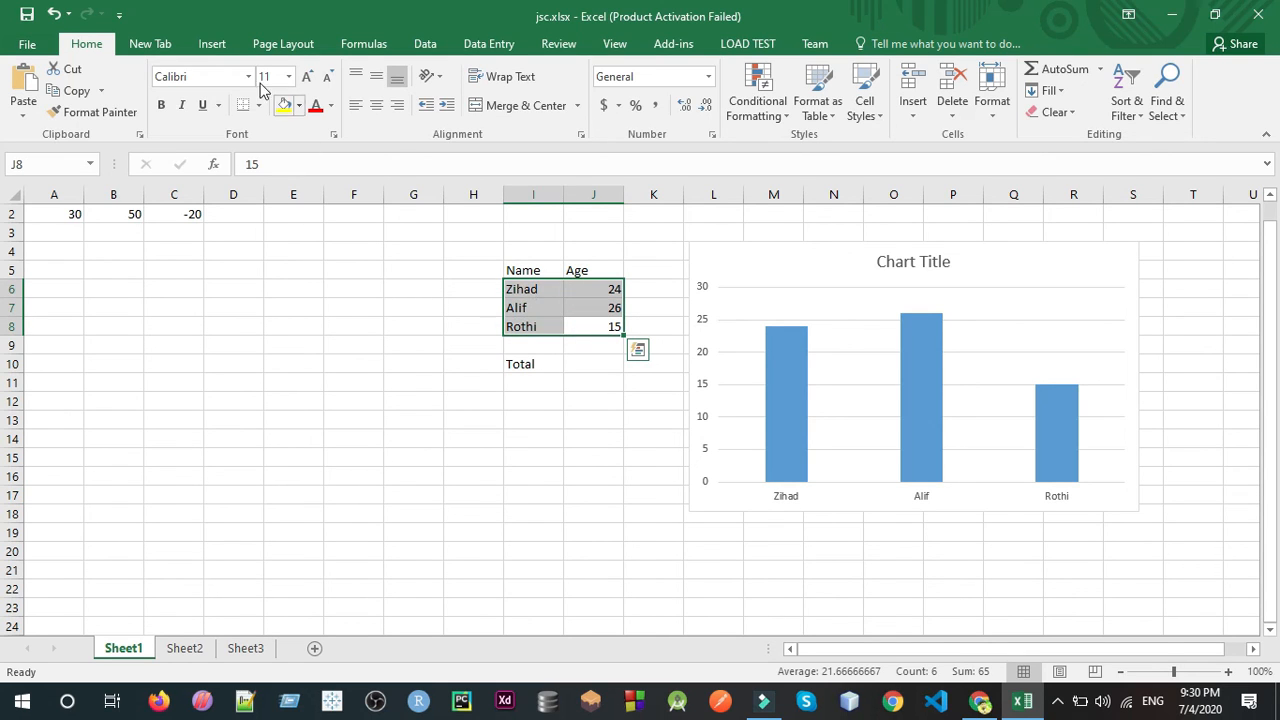
pyautogui.click(210, 45)
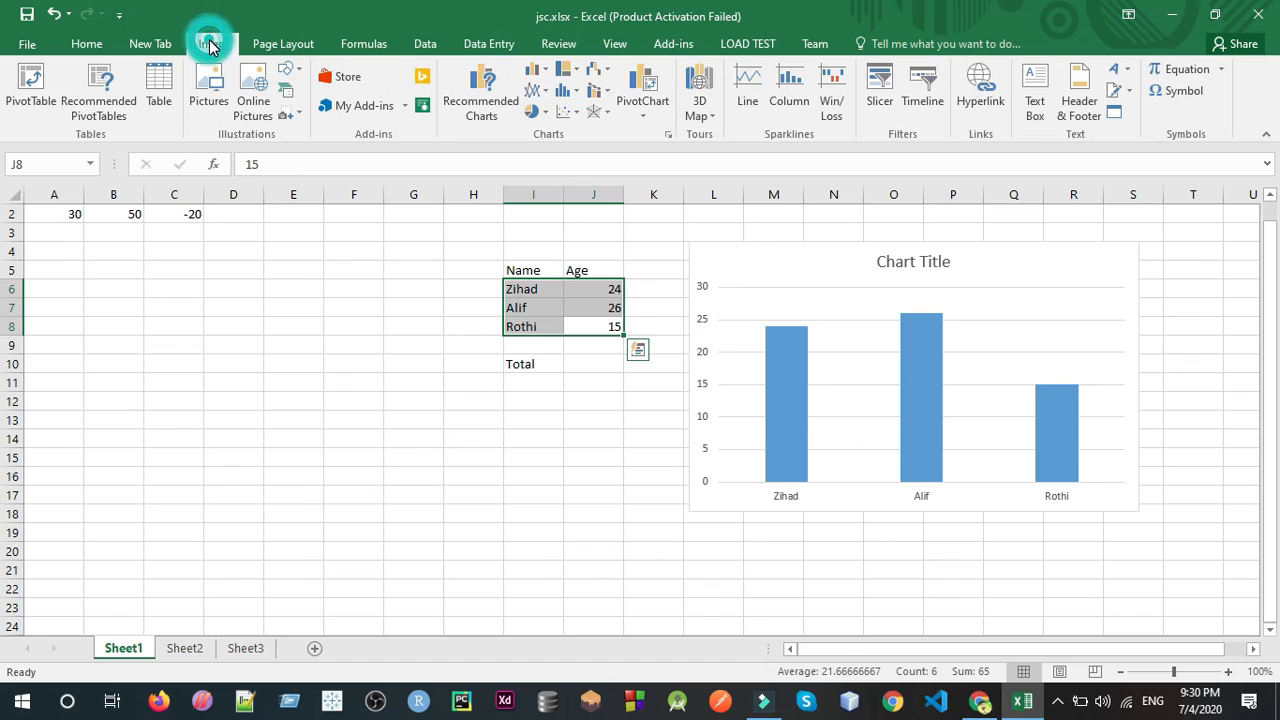
pyautogui.click(534, 113)
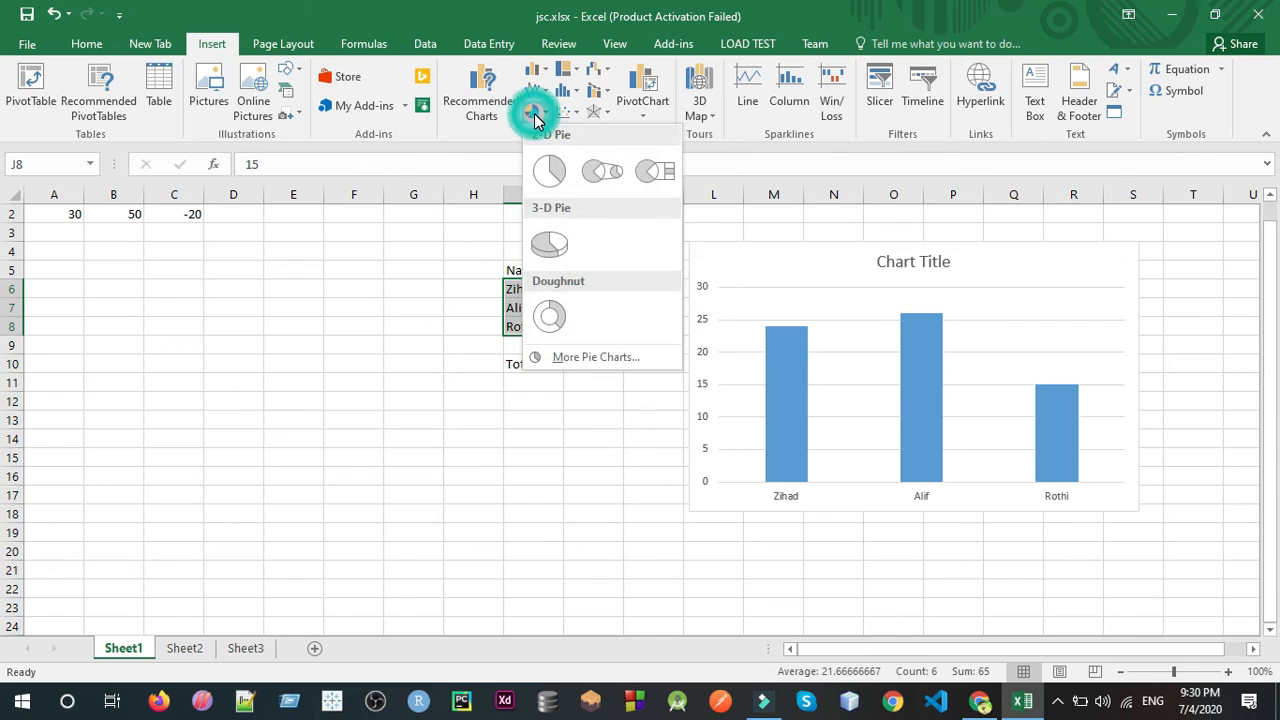
pyautogui.click(546, 175)
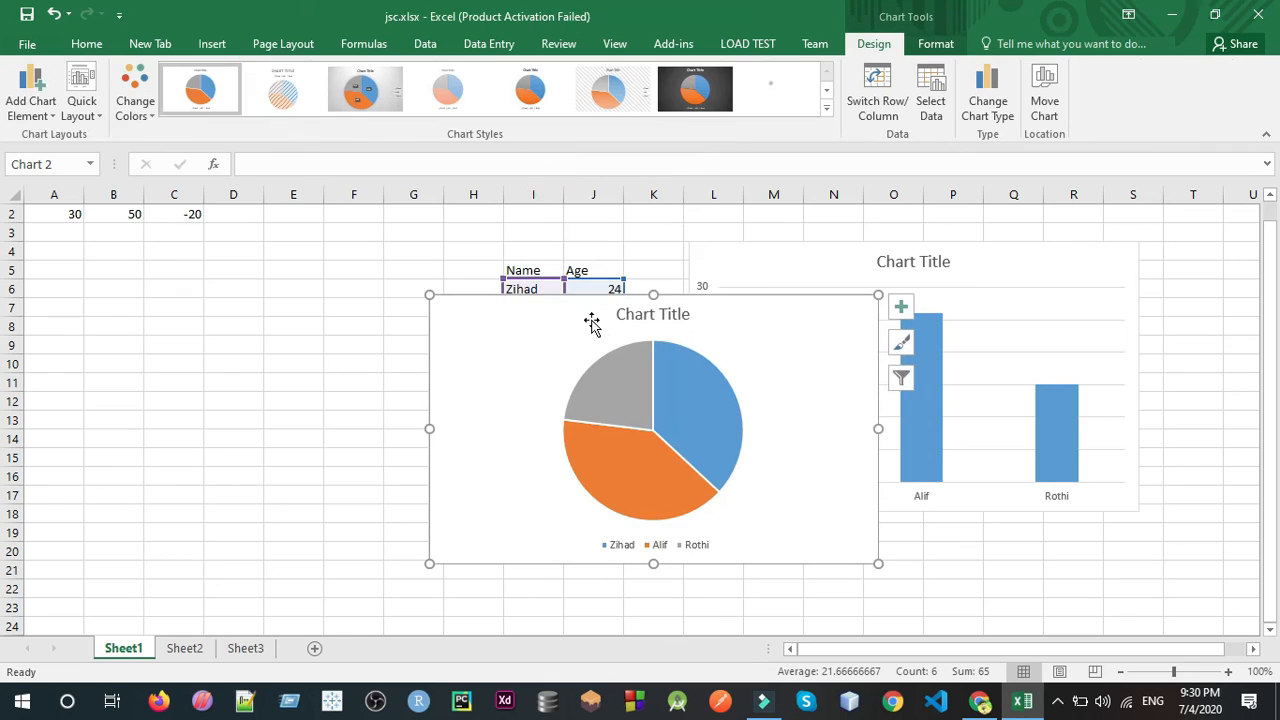
# Shift the pie chart's title to the chart's upper-left corner and move the chart to the left of the column chart.
pyautogui.moveTo(685, 320); pyautogui.dragTo(318, 292)
pyautogui.moveTo(586, 350); pyautogui.dragTo(486, 336)
pyautogui.moveTo(787, 313); pyautogui.dragTo(508, 261)
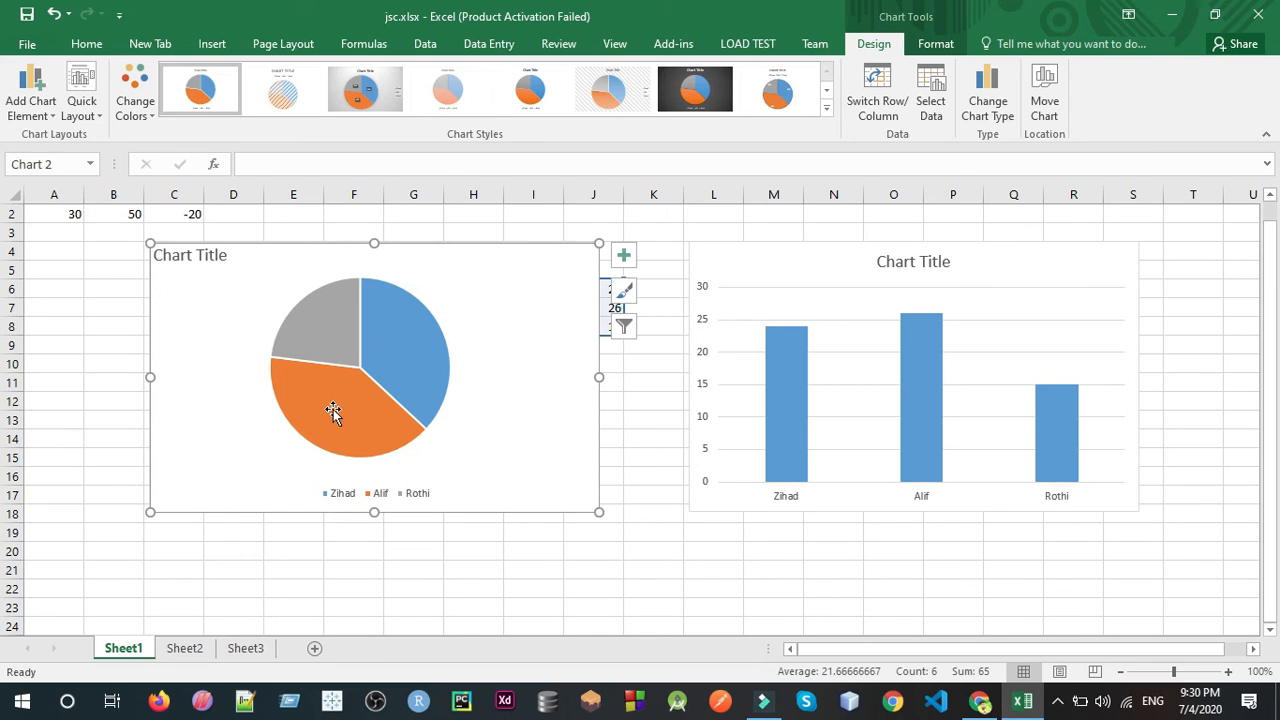
# Examine the pie chart's grey slice and select the individual entries in its legend.
pyautogui.moveTo(332, 321)
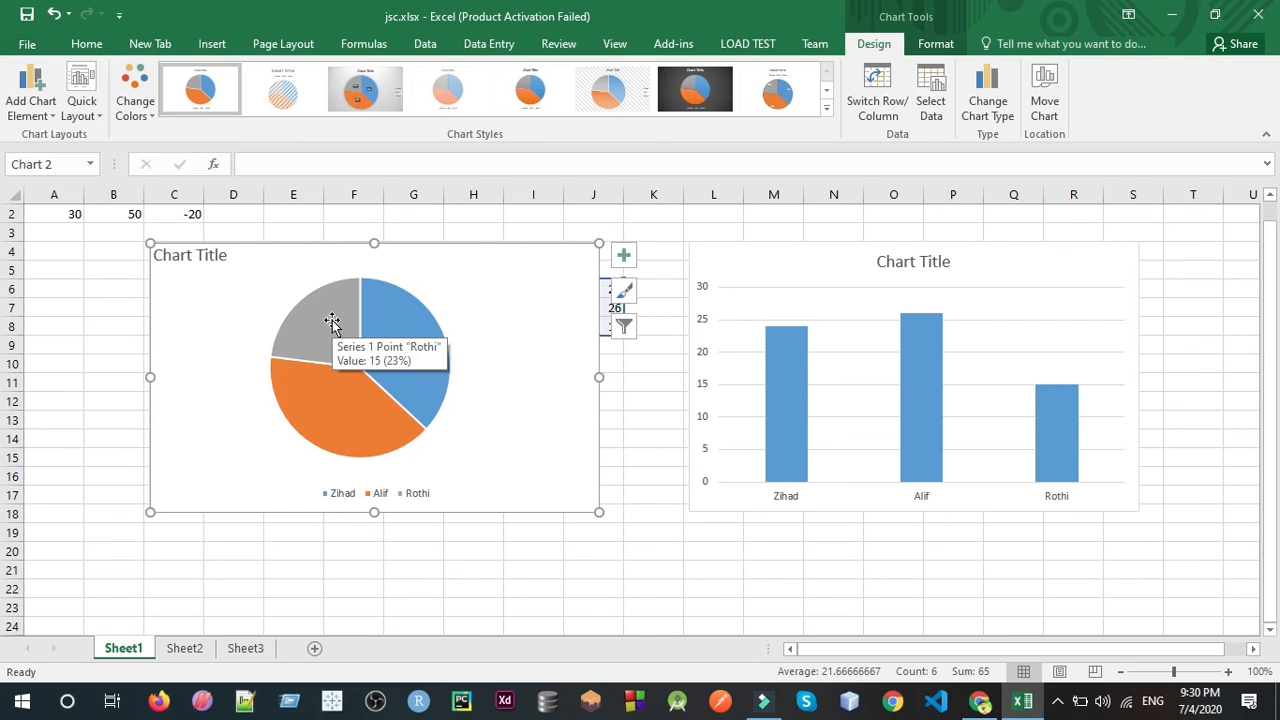
pyautogui.click(368, 494)
pyautogui.click(367, 493)
pyautogui.click(403, 493)
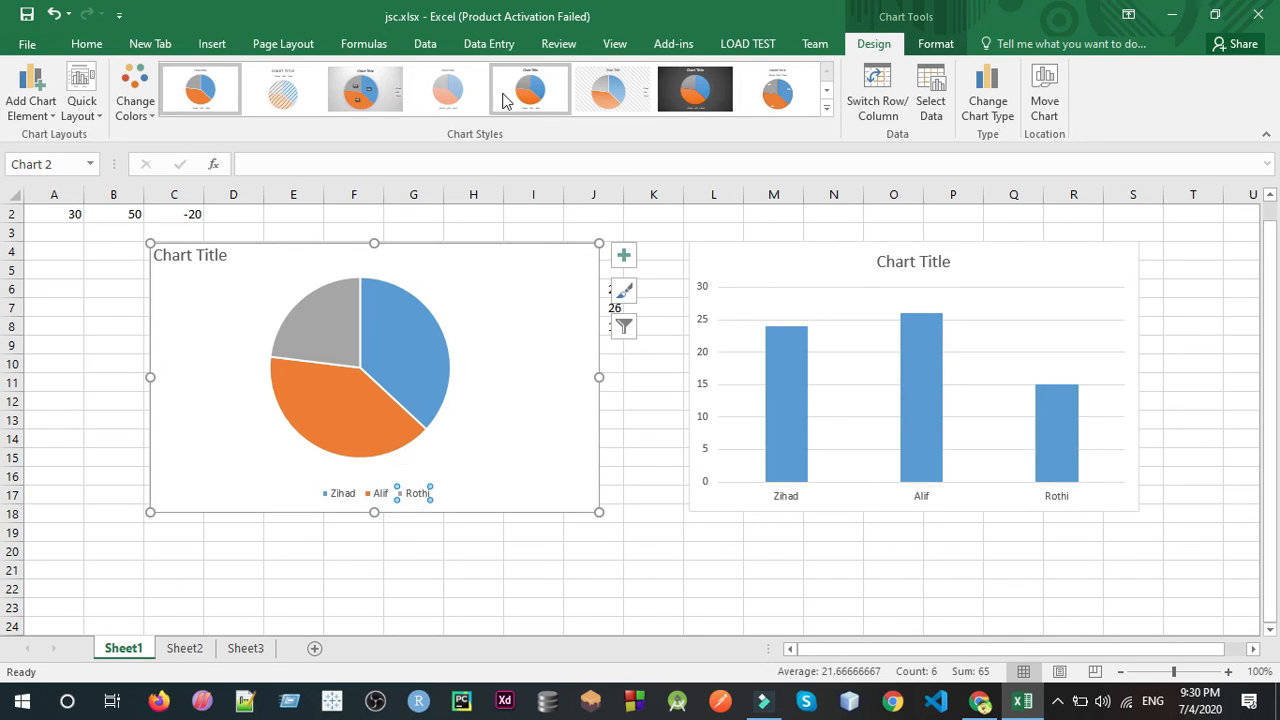